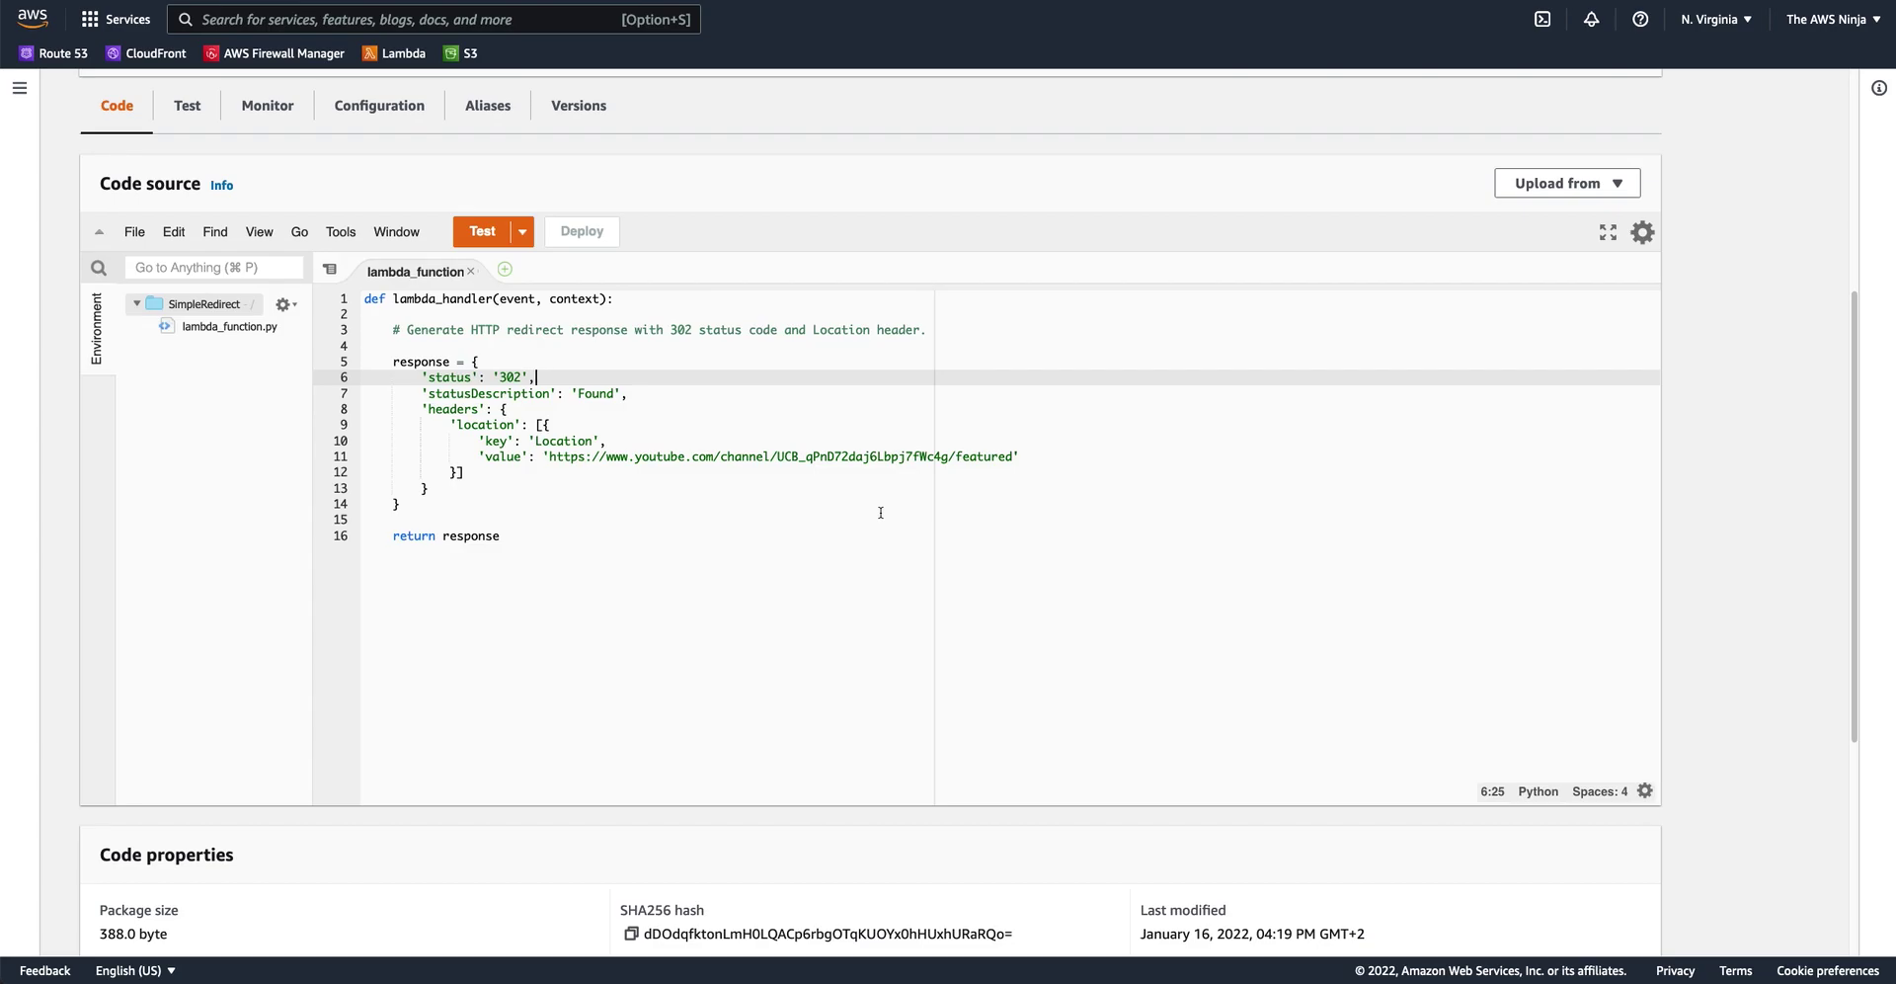
# Step: Examine the 302 redirect response and its Location URL in the SimpleRedirect Lambda function code
pyautogui.moveTo(613, 538)
pyautogui.mouseDown()
pyautogui.moveTo(375, 296)
pyautogui.moveTo(435, 474)
pyautogui.moveTo(601, 529)
pyautogui.mouseUp()
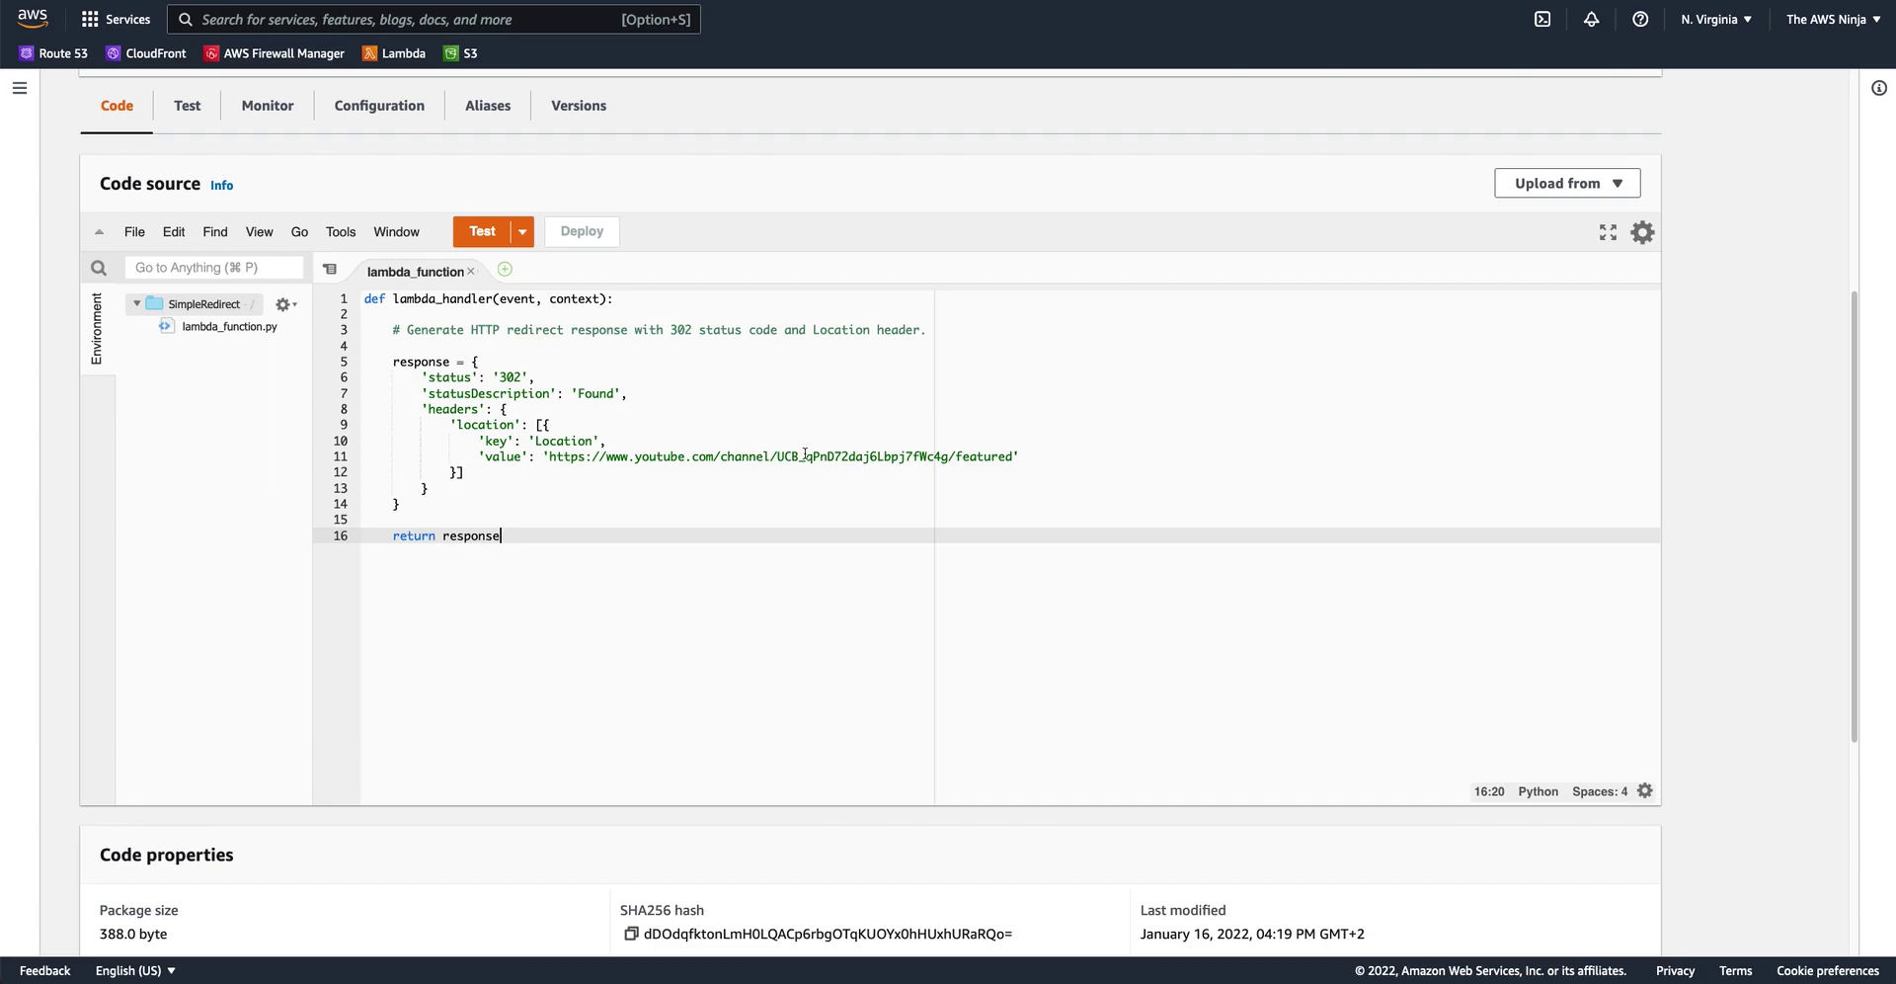
pyautogui.doubleClick(654, 453)
pyautogui.click(1042, 441)
pyautogui.click(1063, 455)
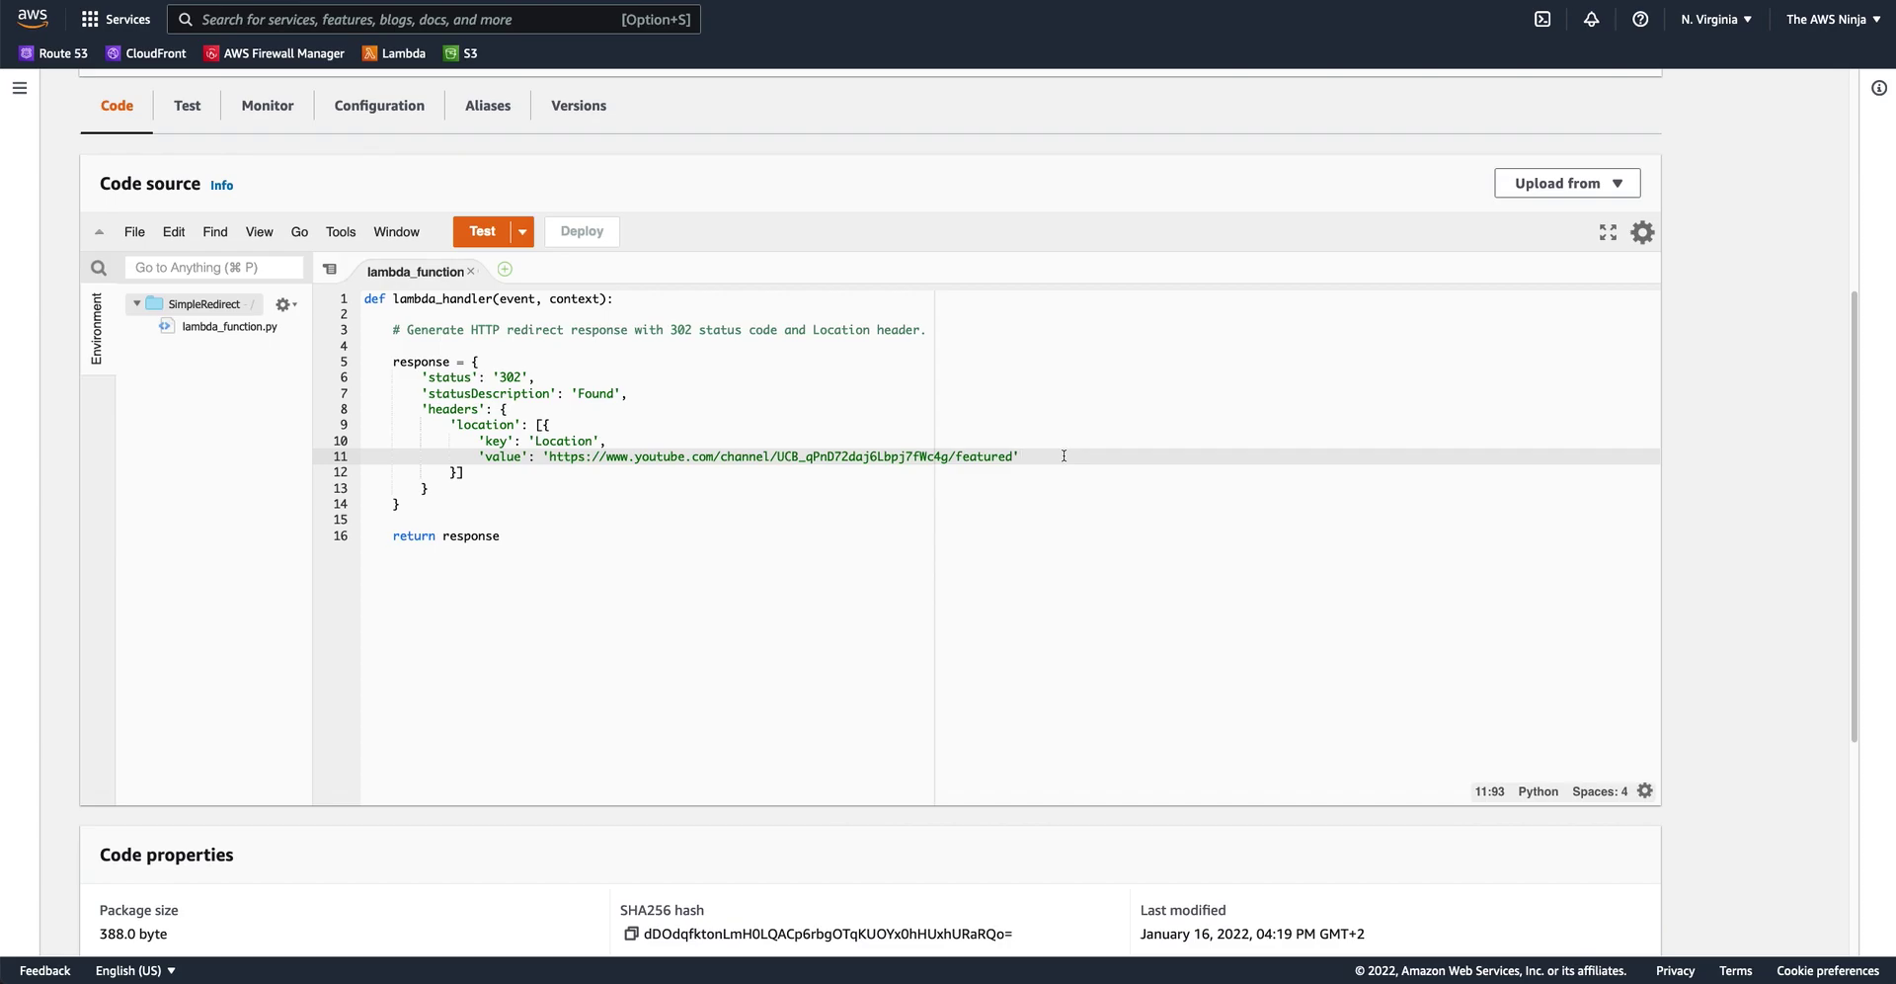
pyautogui.moveTo(505, 535); pyautogui.dragTo(286, 267)
pyautogui.click(636, 534)
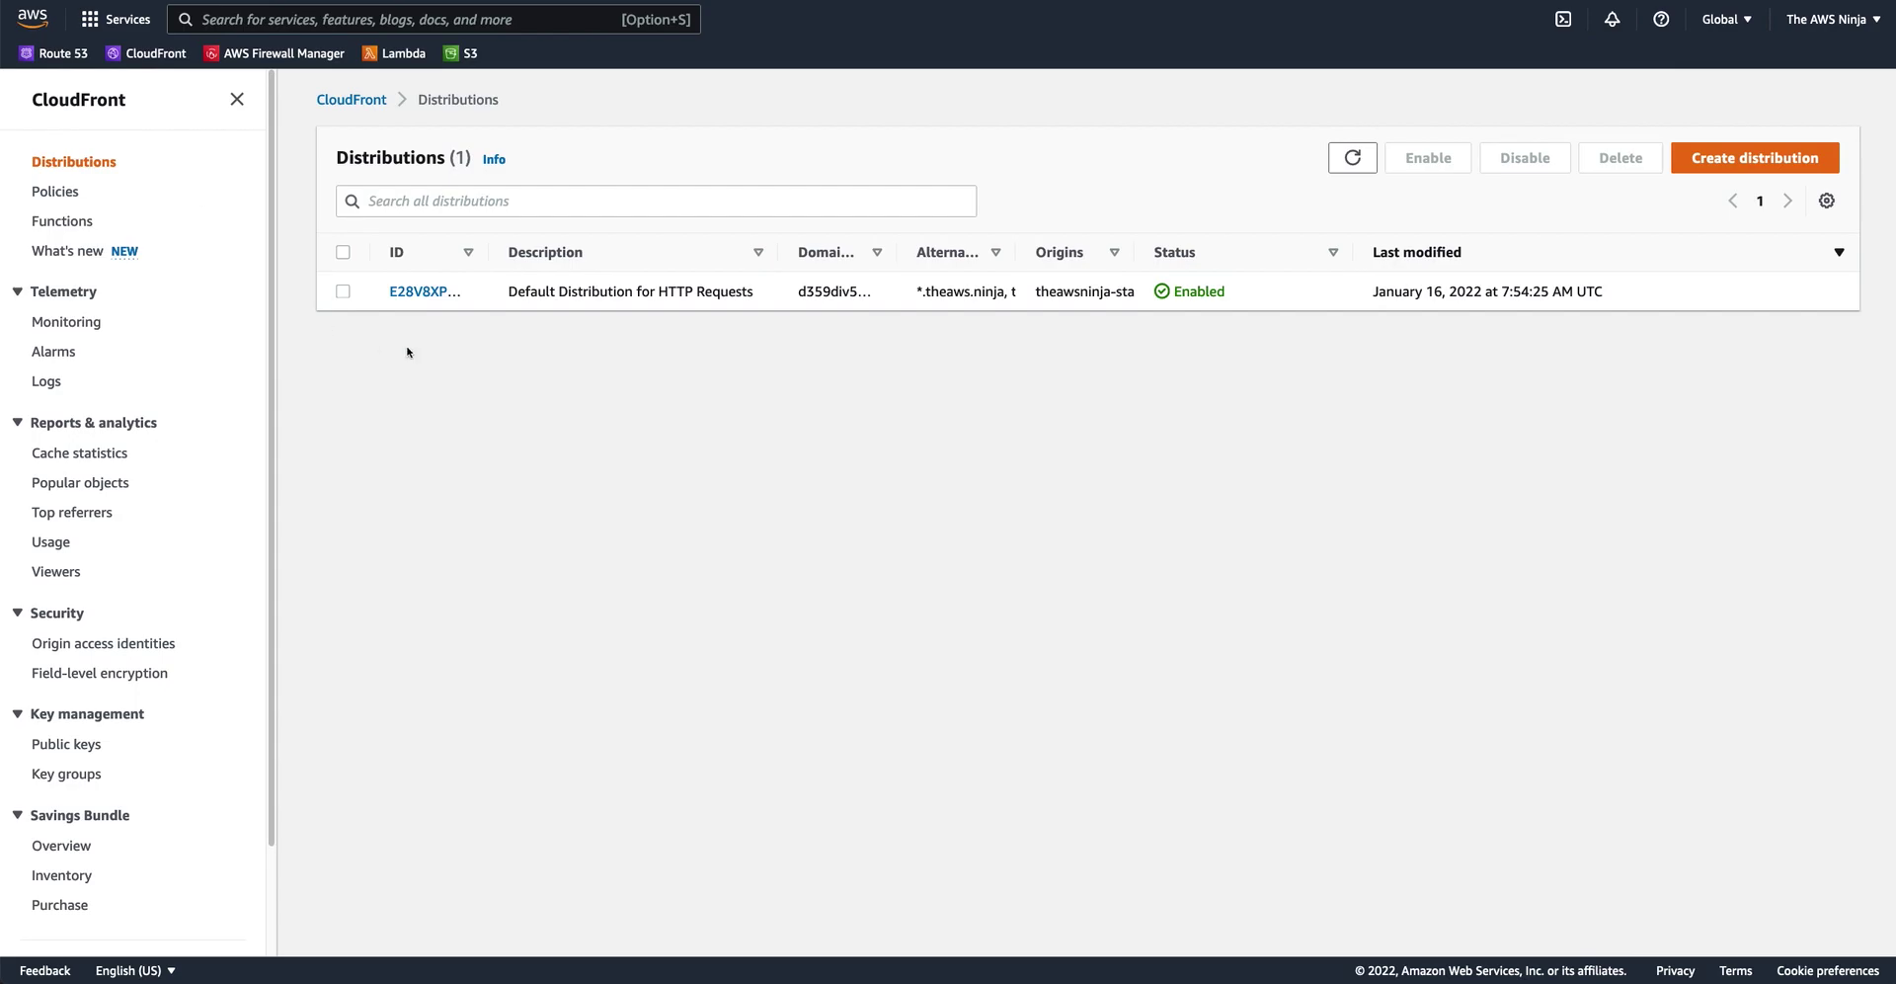
# Step: Open the CloudFront distribution's default behavior for editing and review the function types offered for viewer requests
pyautogui.click(425, 290)
pyautogui.click(550, 202)
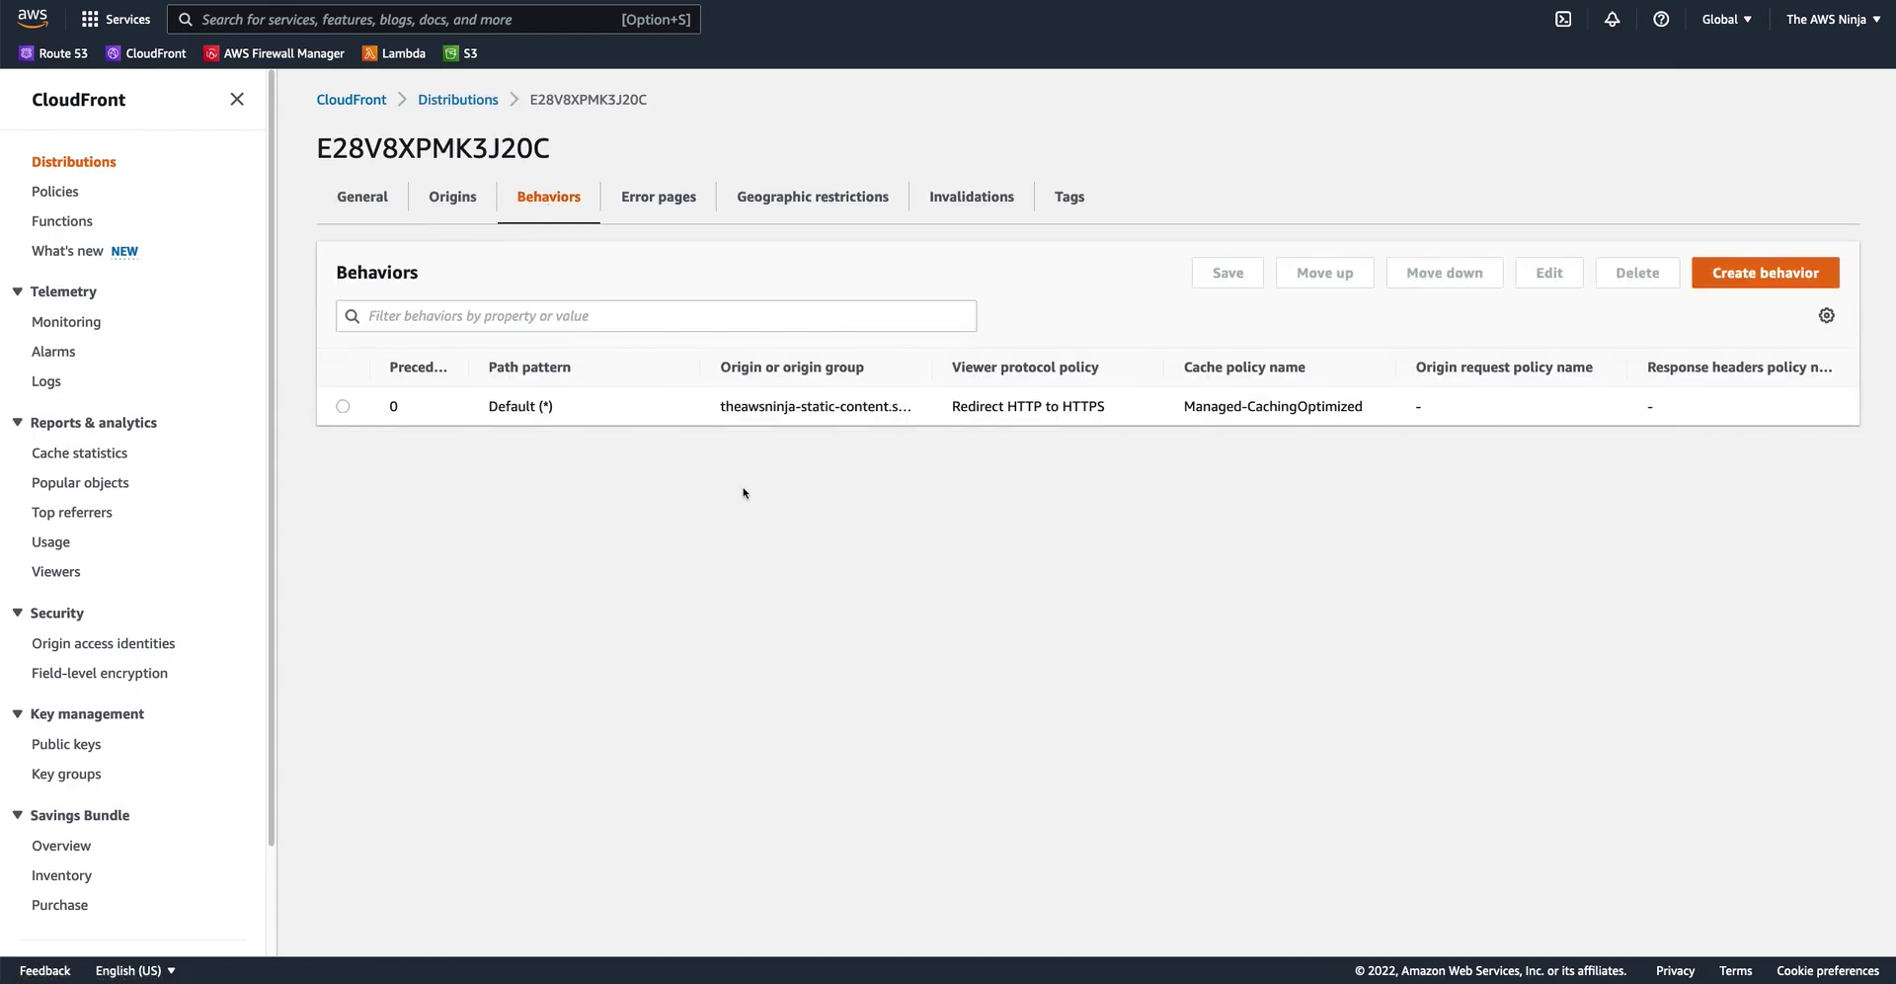
pyautogui.click(343, 407)
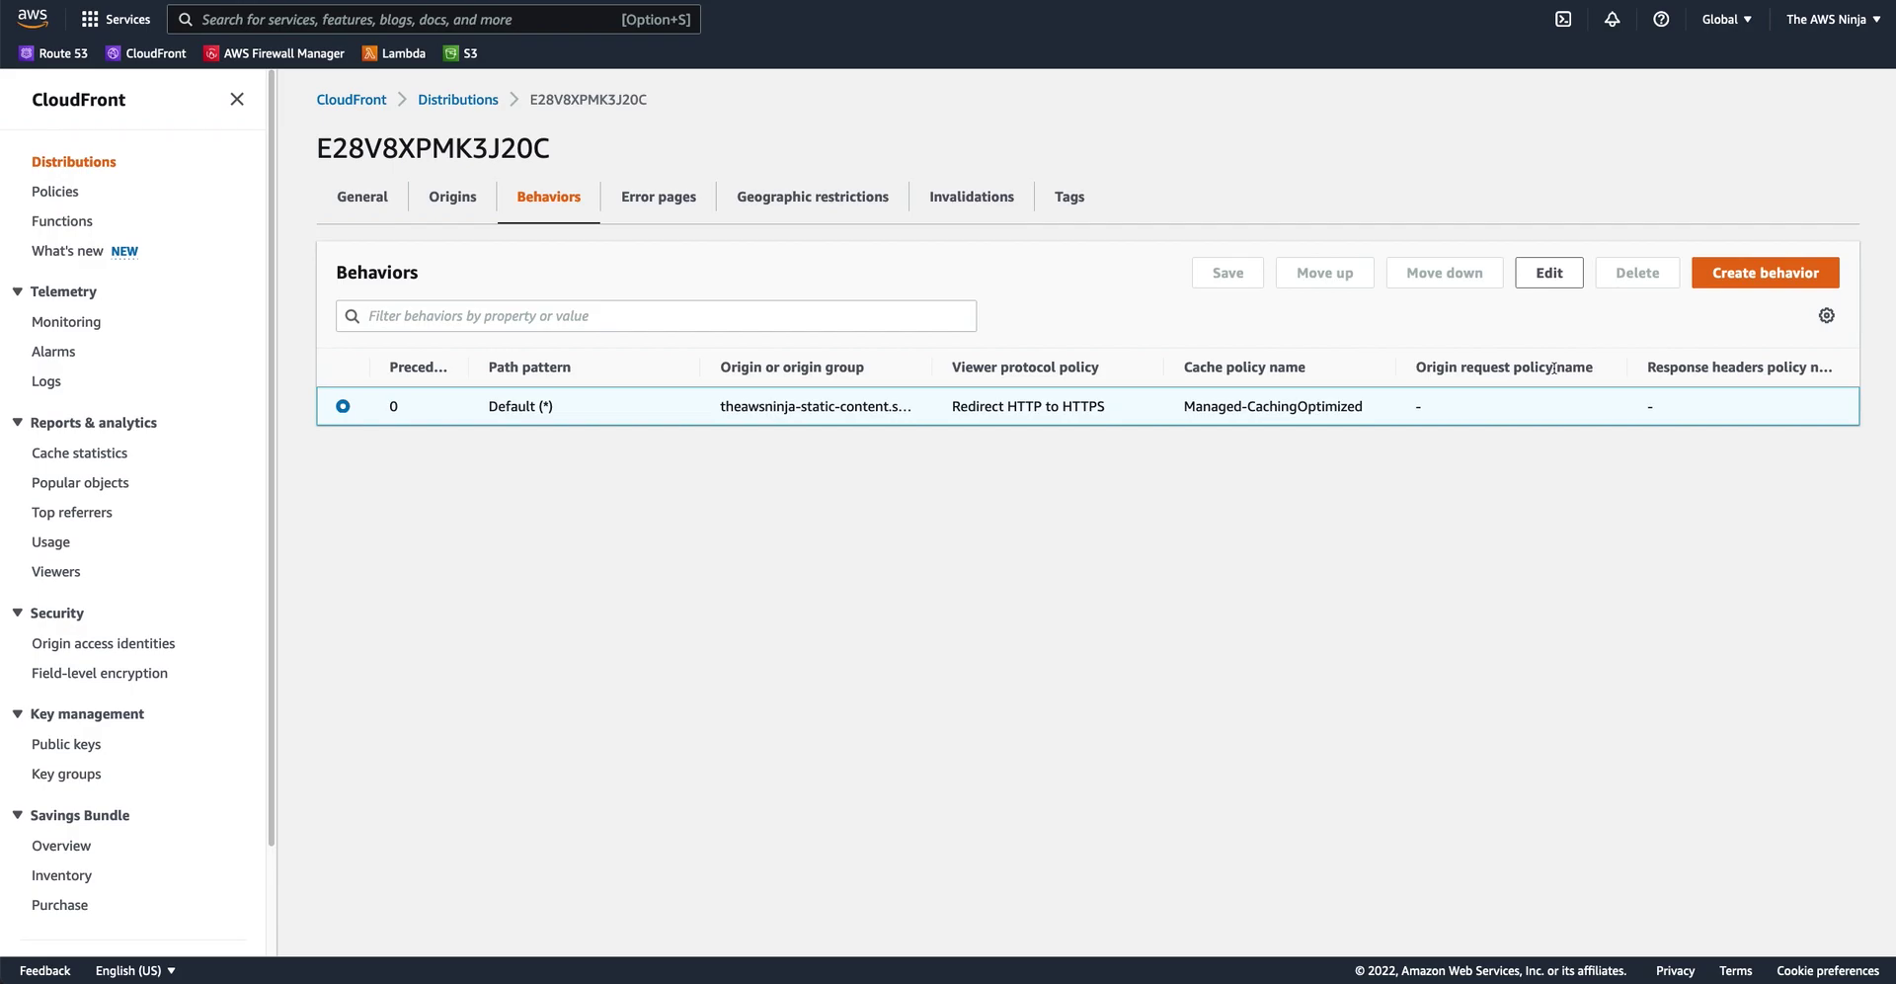
pyautogui.click(1556, 274)
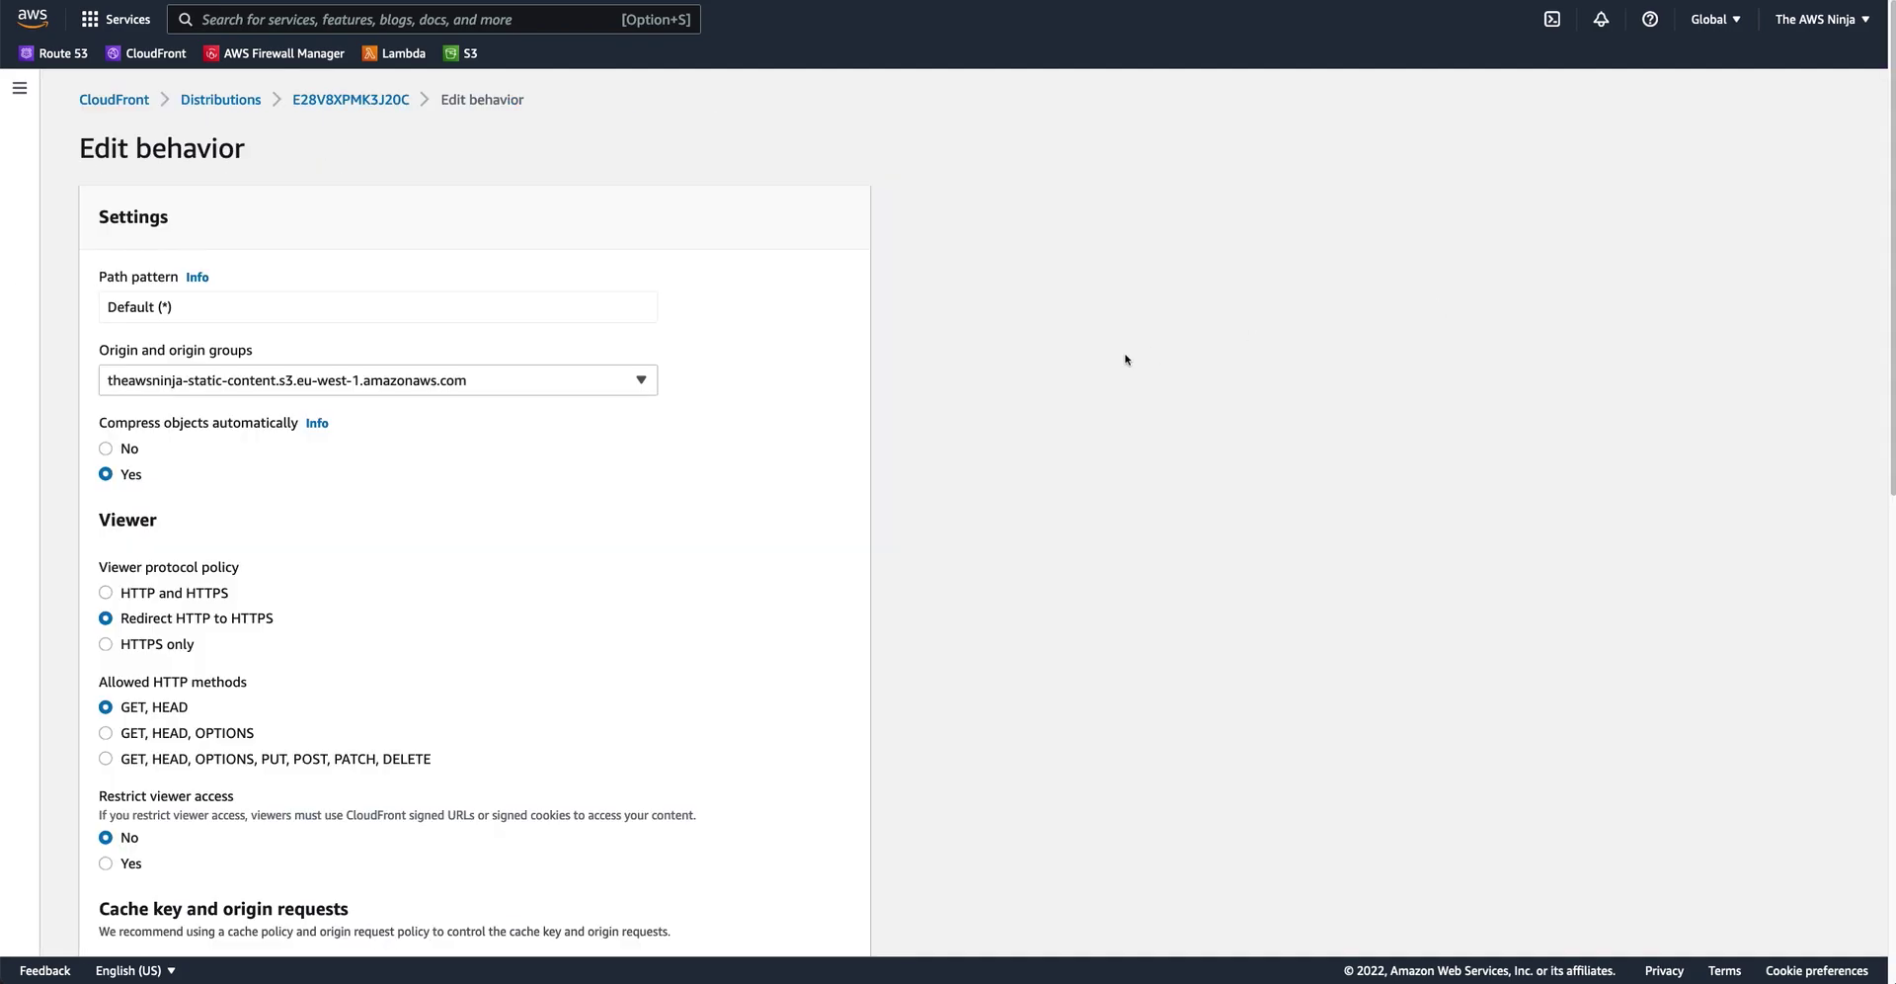
pyautogui.scroll(-10, 745, 448)
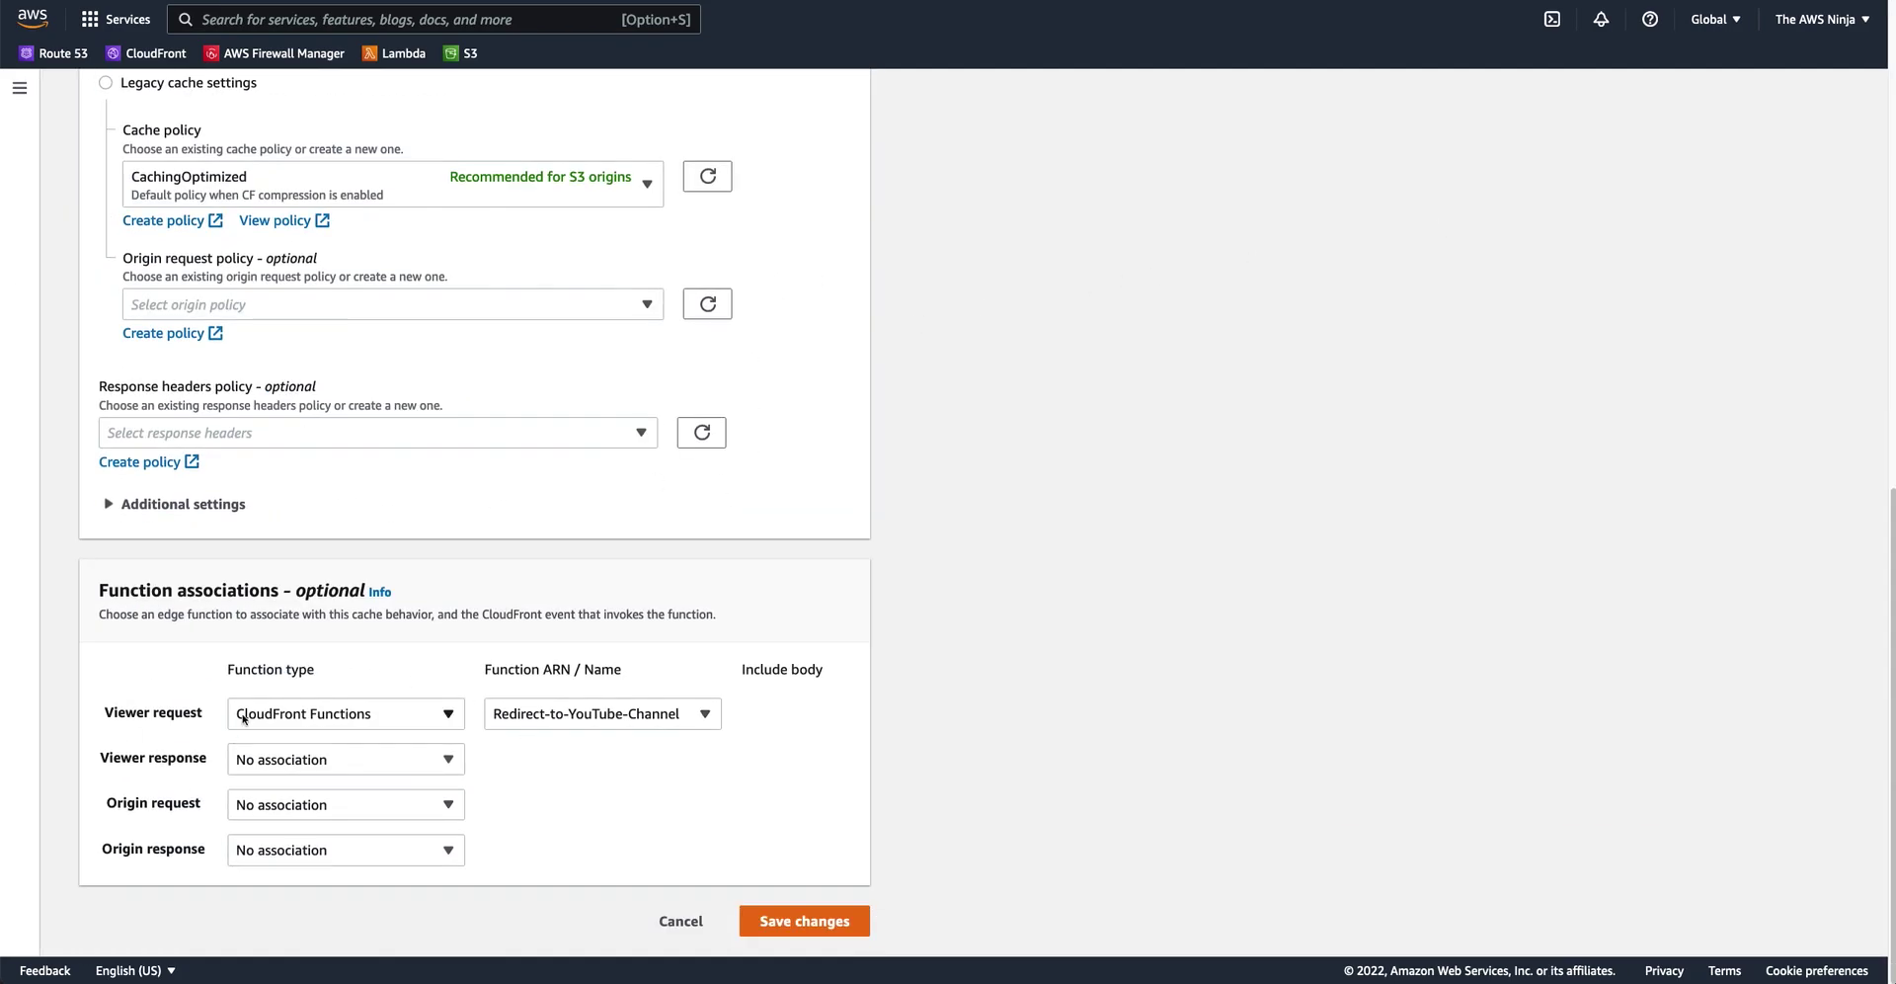
pyautogui.click(342, 724)
pyautogui.click(533, 761)
# Step: Try Lambda@Edge as the origin request function type and return it to No association
pyautogui.moveTo(117, 808); pyautogui.dragTo(218, 818)
pyautogui.click(304, 809)
pyautogui.click(304, 809)
pyautogui.click(318, 806)
pyautogui.click(296, 866)
pyautogui.click(569, 808)
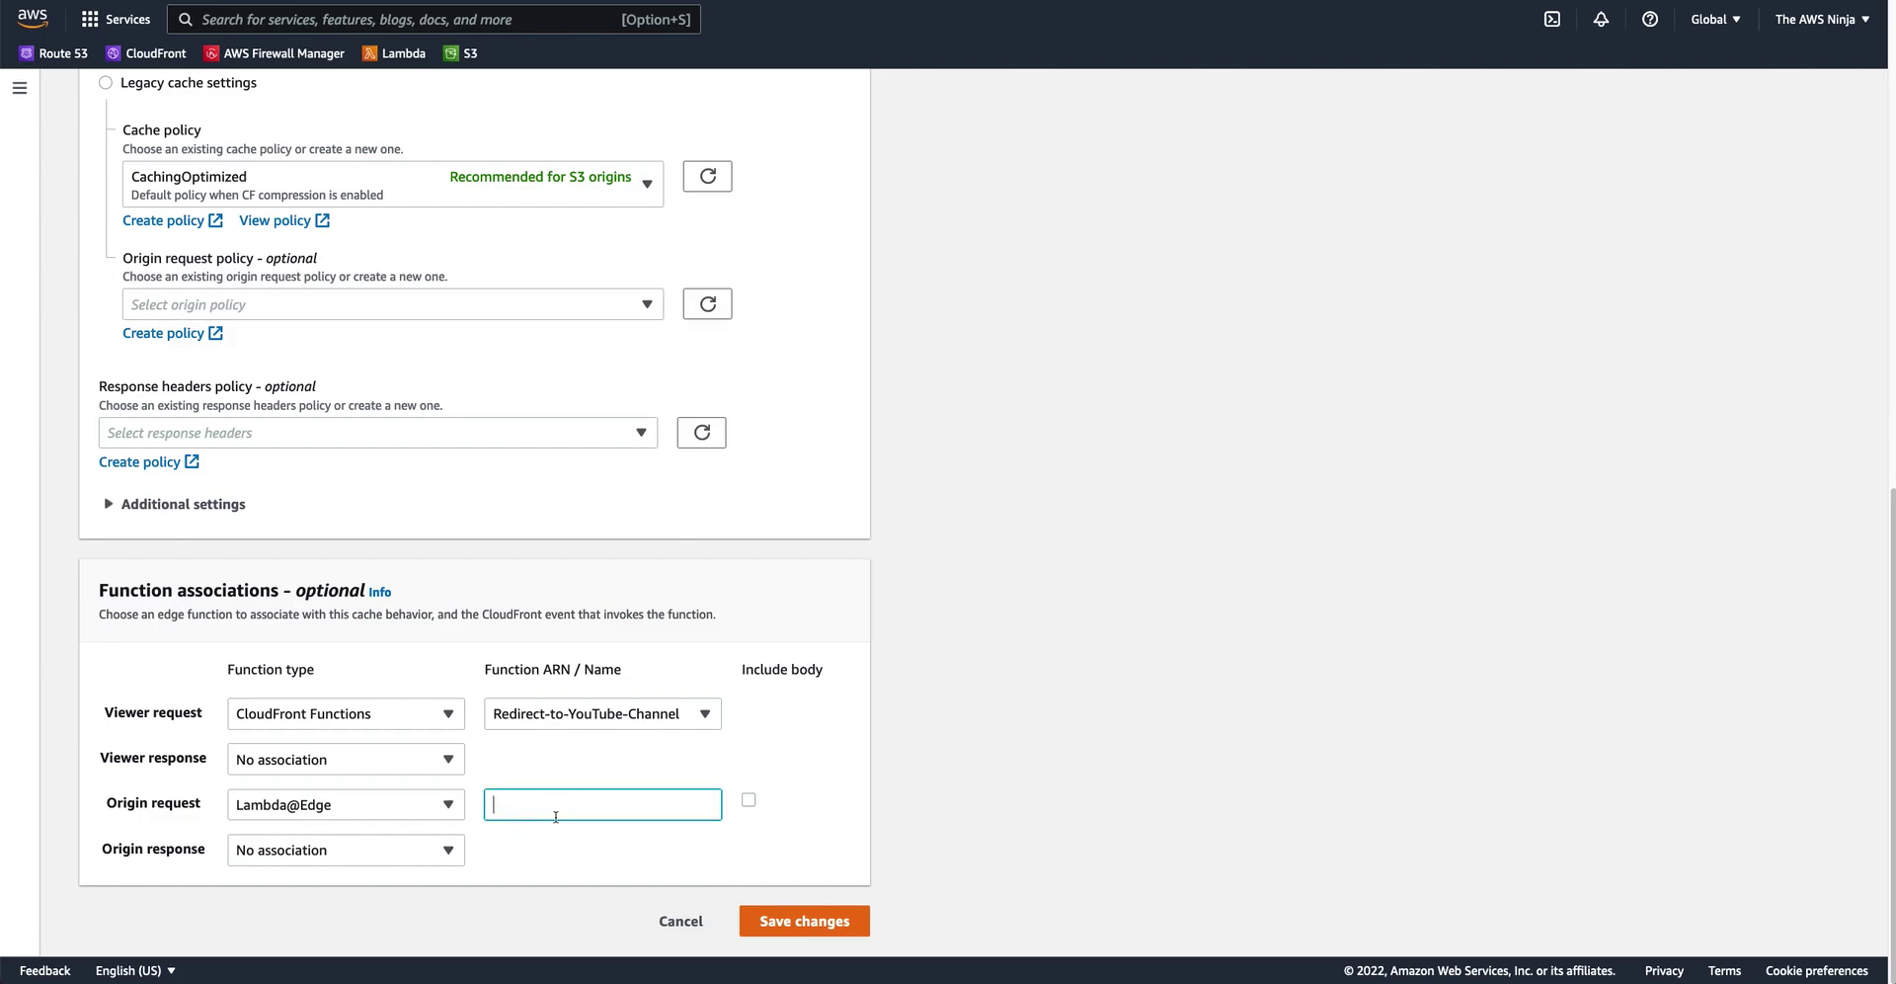
pyautogui.click(348, 818)
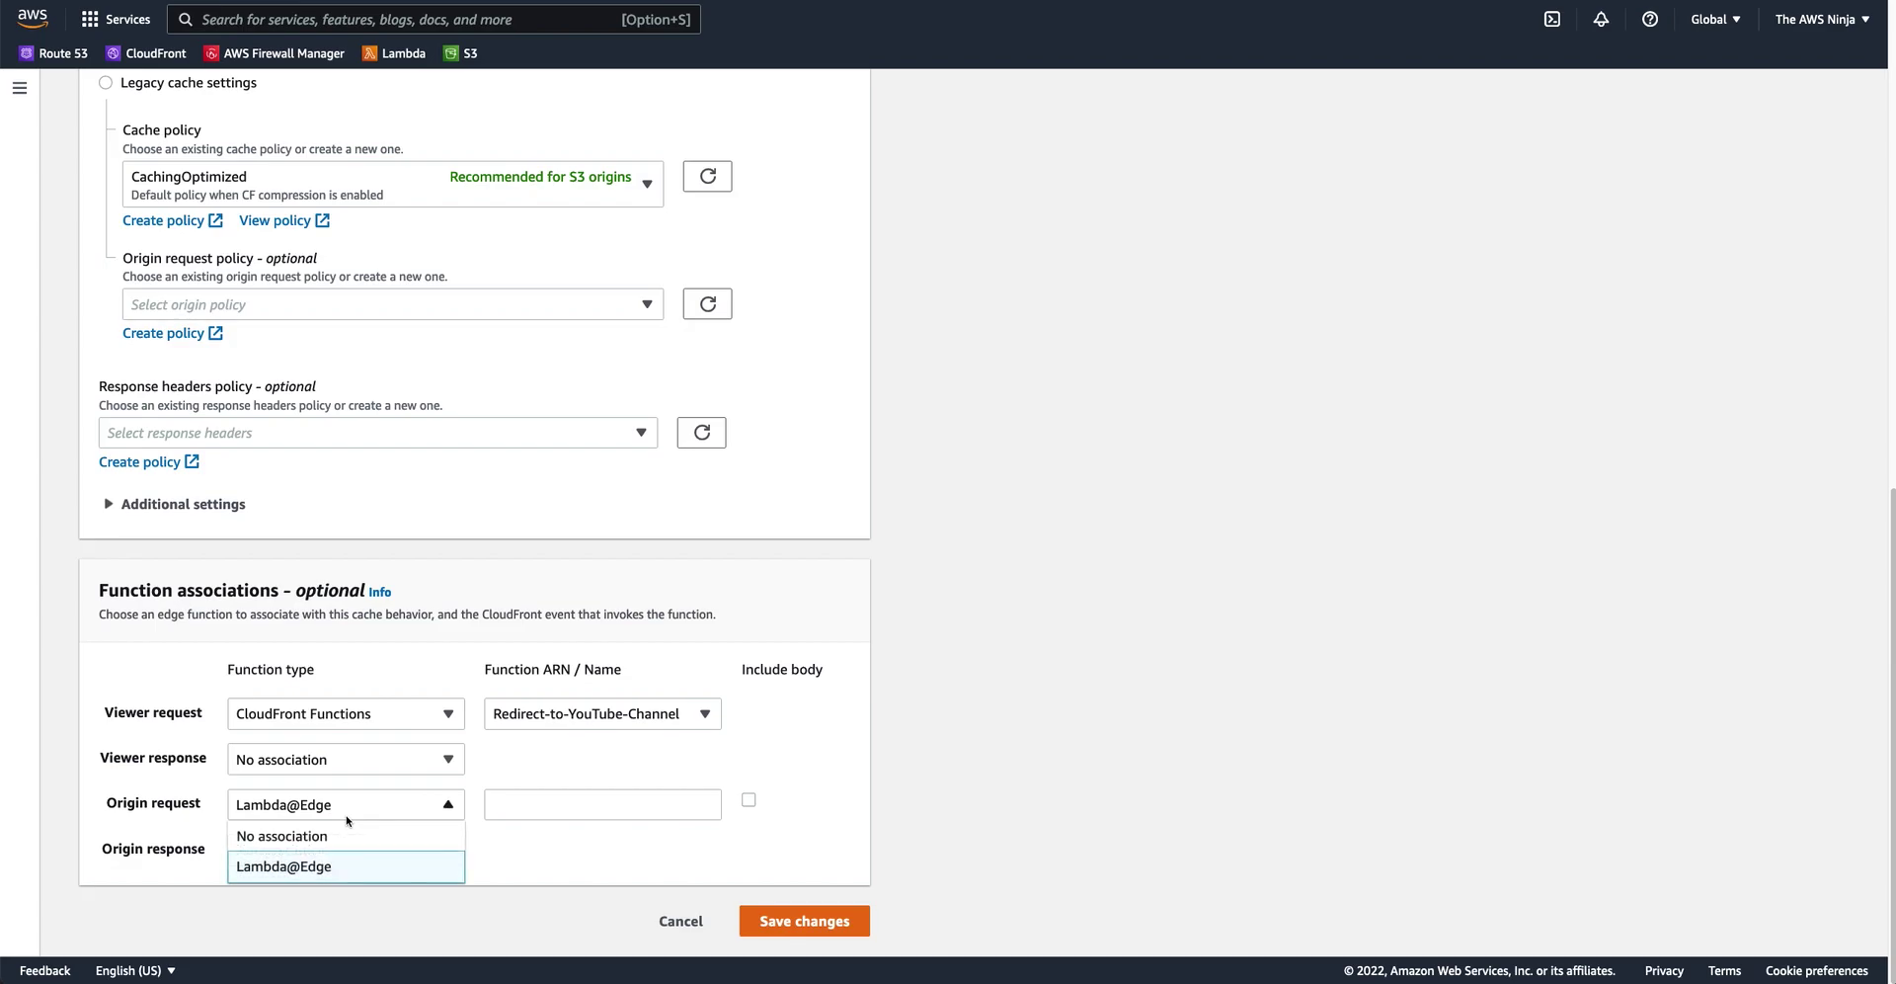
pyautogui.click(368, 834)
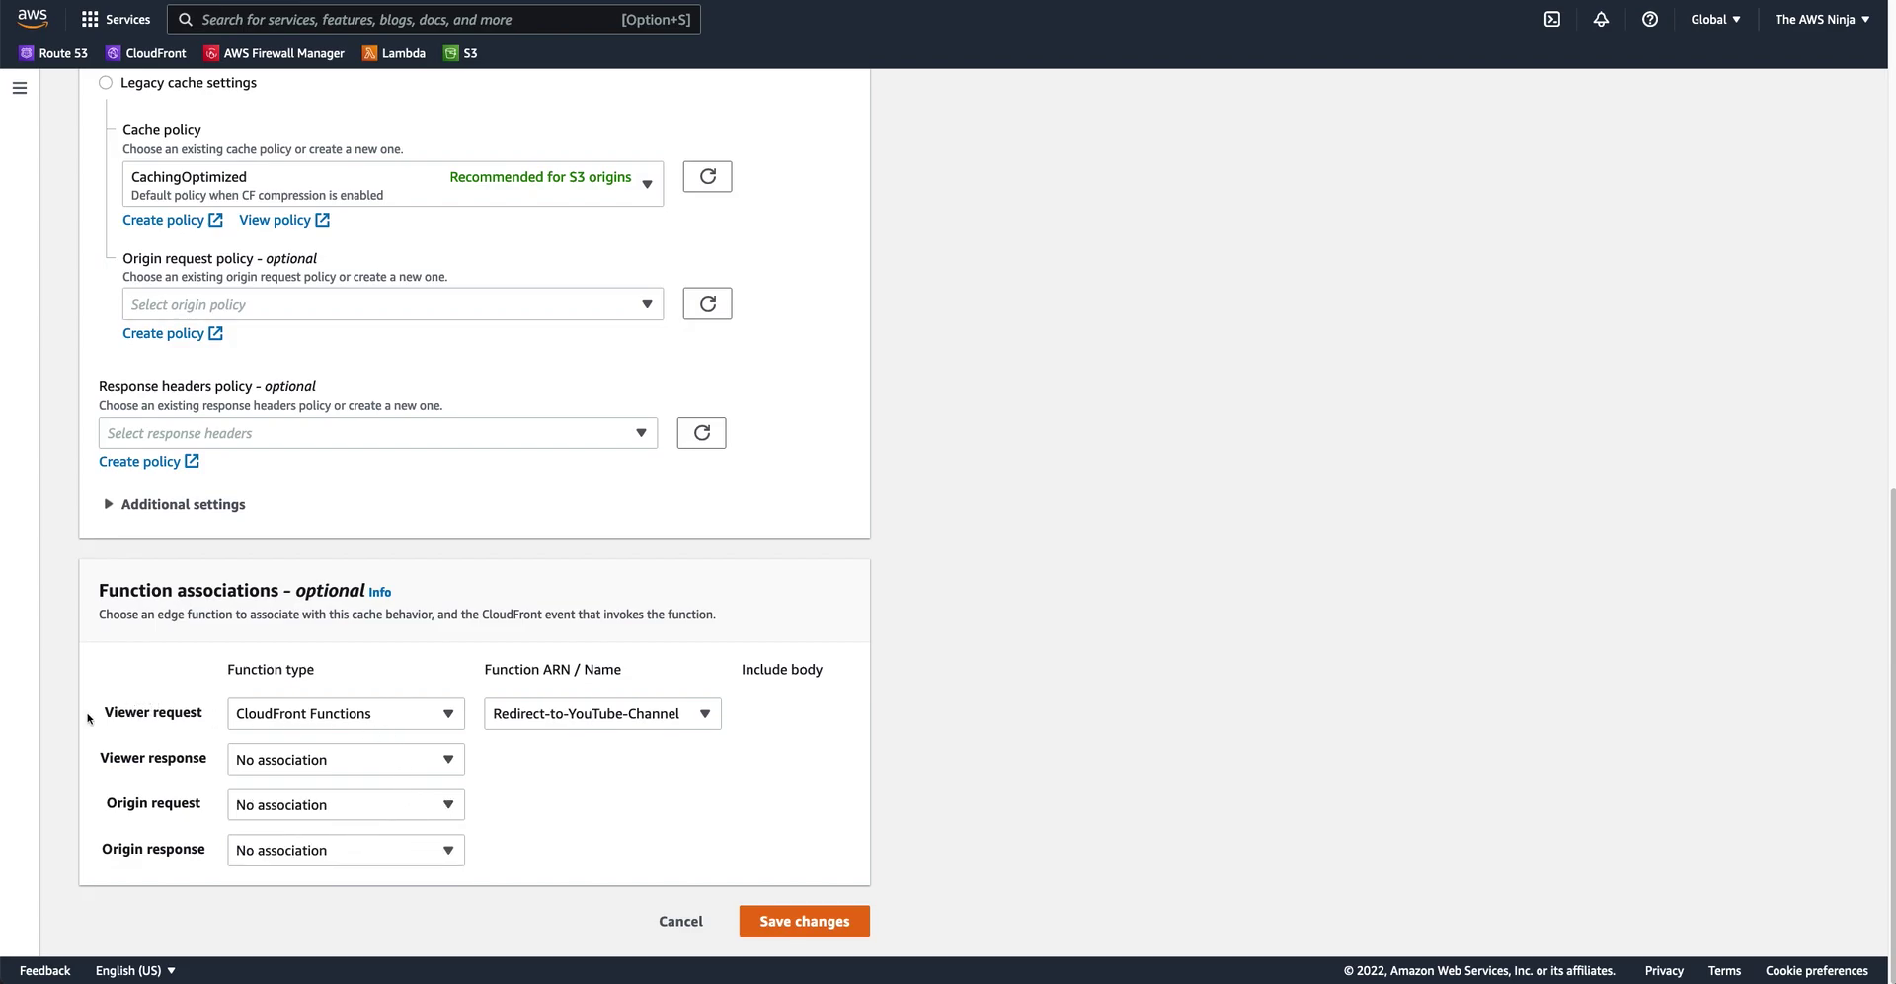
# Step: Examine the viewer and origin function associations with their available function types, and cancel editing the behavior
pyautogui.moveTo(97, 713); pyautogui.dragTo(774, 705)
pyautogui.click(775, 706)
pyautogui.moveTo(107, 709); pyautogui.dragTo(199, 711)
pyautogui.click(199, 711)
pyautogui.moveTo(86, 760); pyautogui.dragTo(190, 759)
pyautogui.click(189, 758)
pyautogui.moveTo(93, 808); pyautogui.dragTo(220, 805)
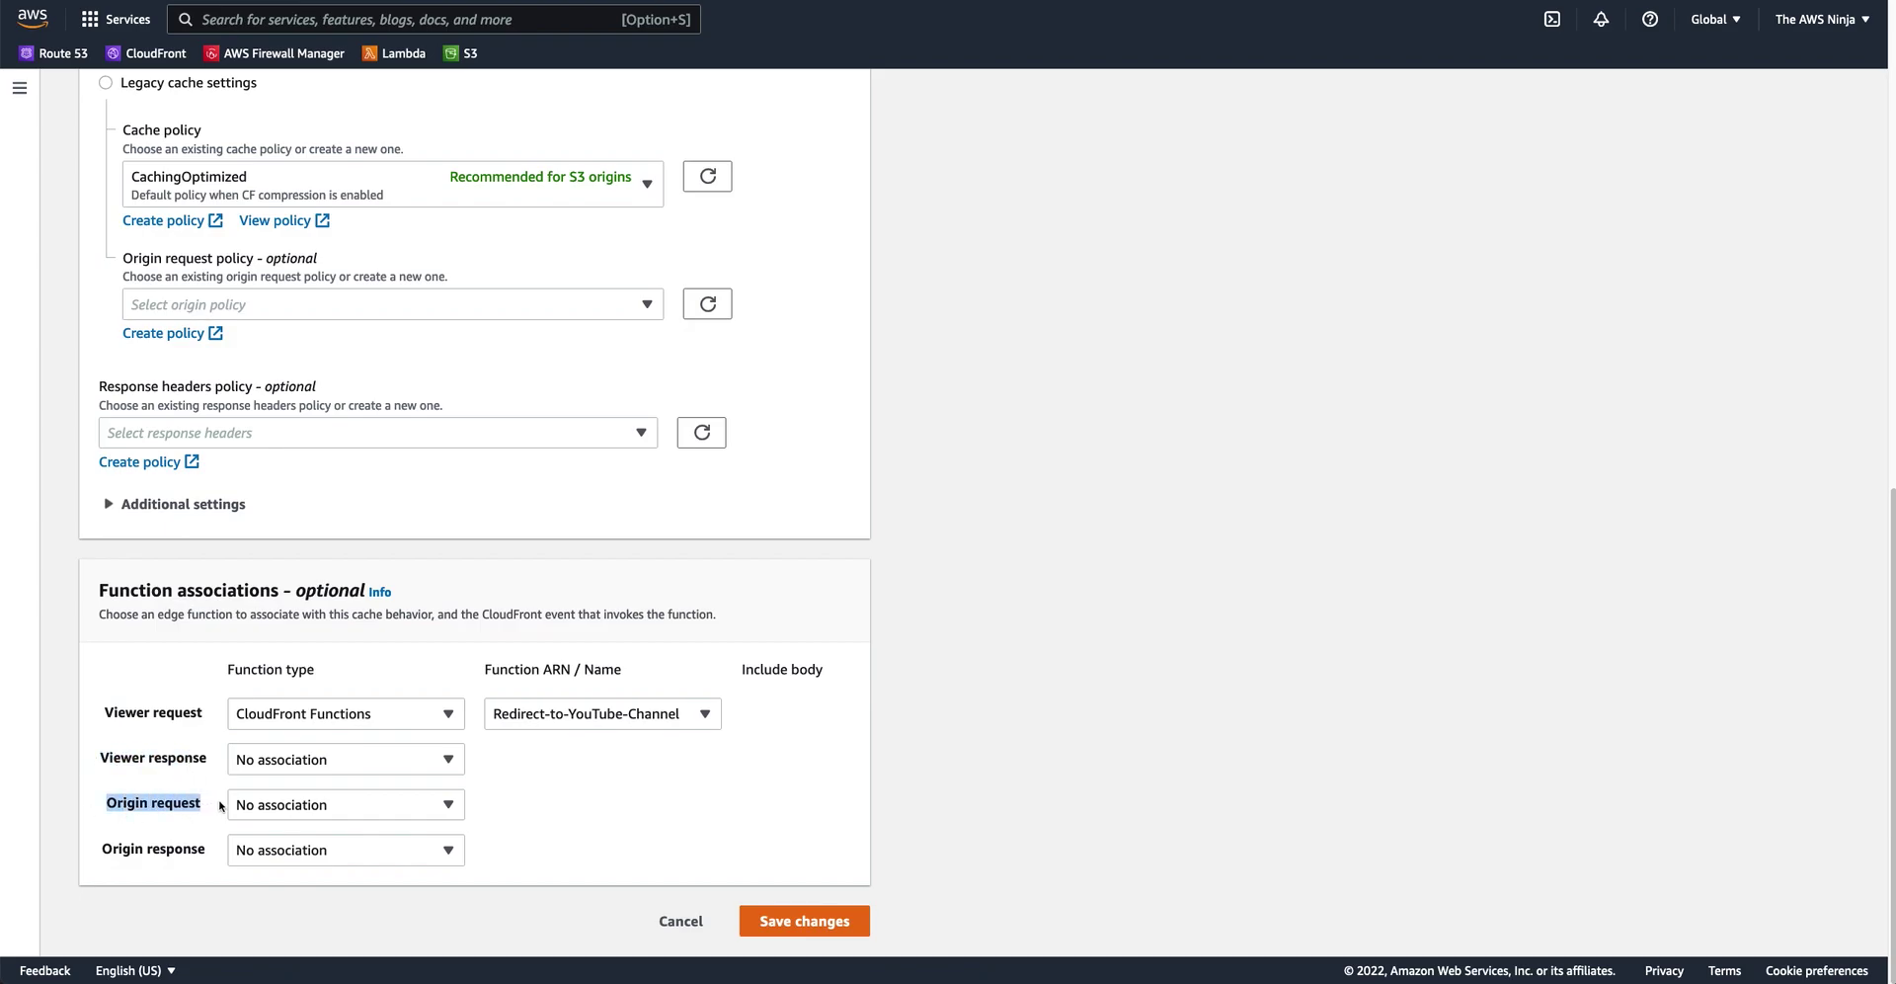
pyautogui.click(697, 816)
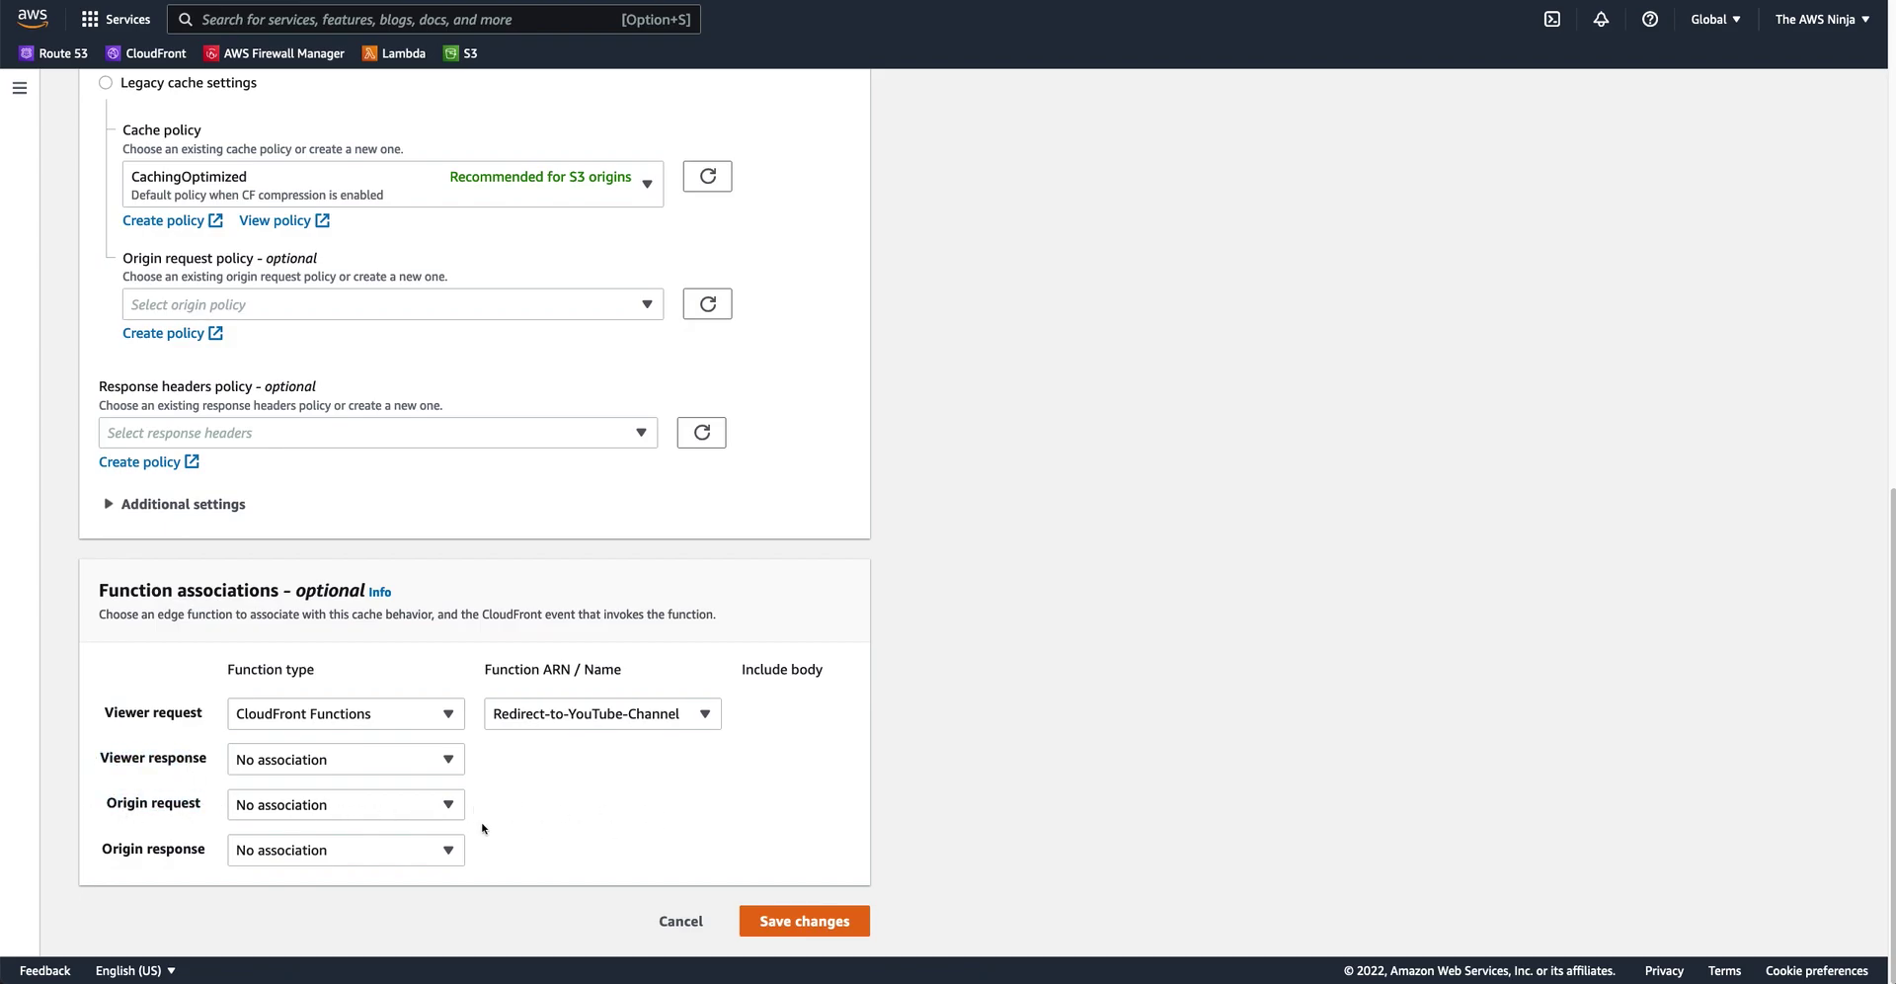
pyautogui.click(362, 808)
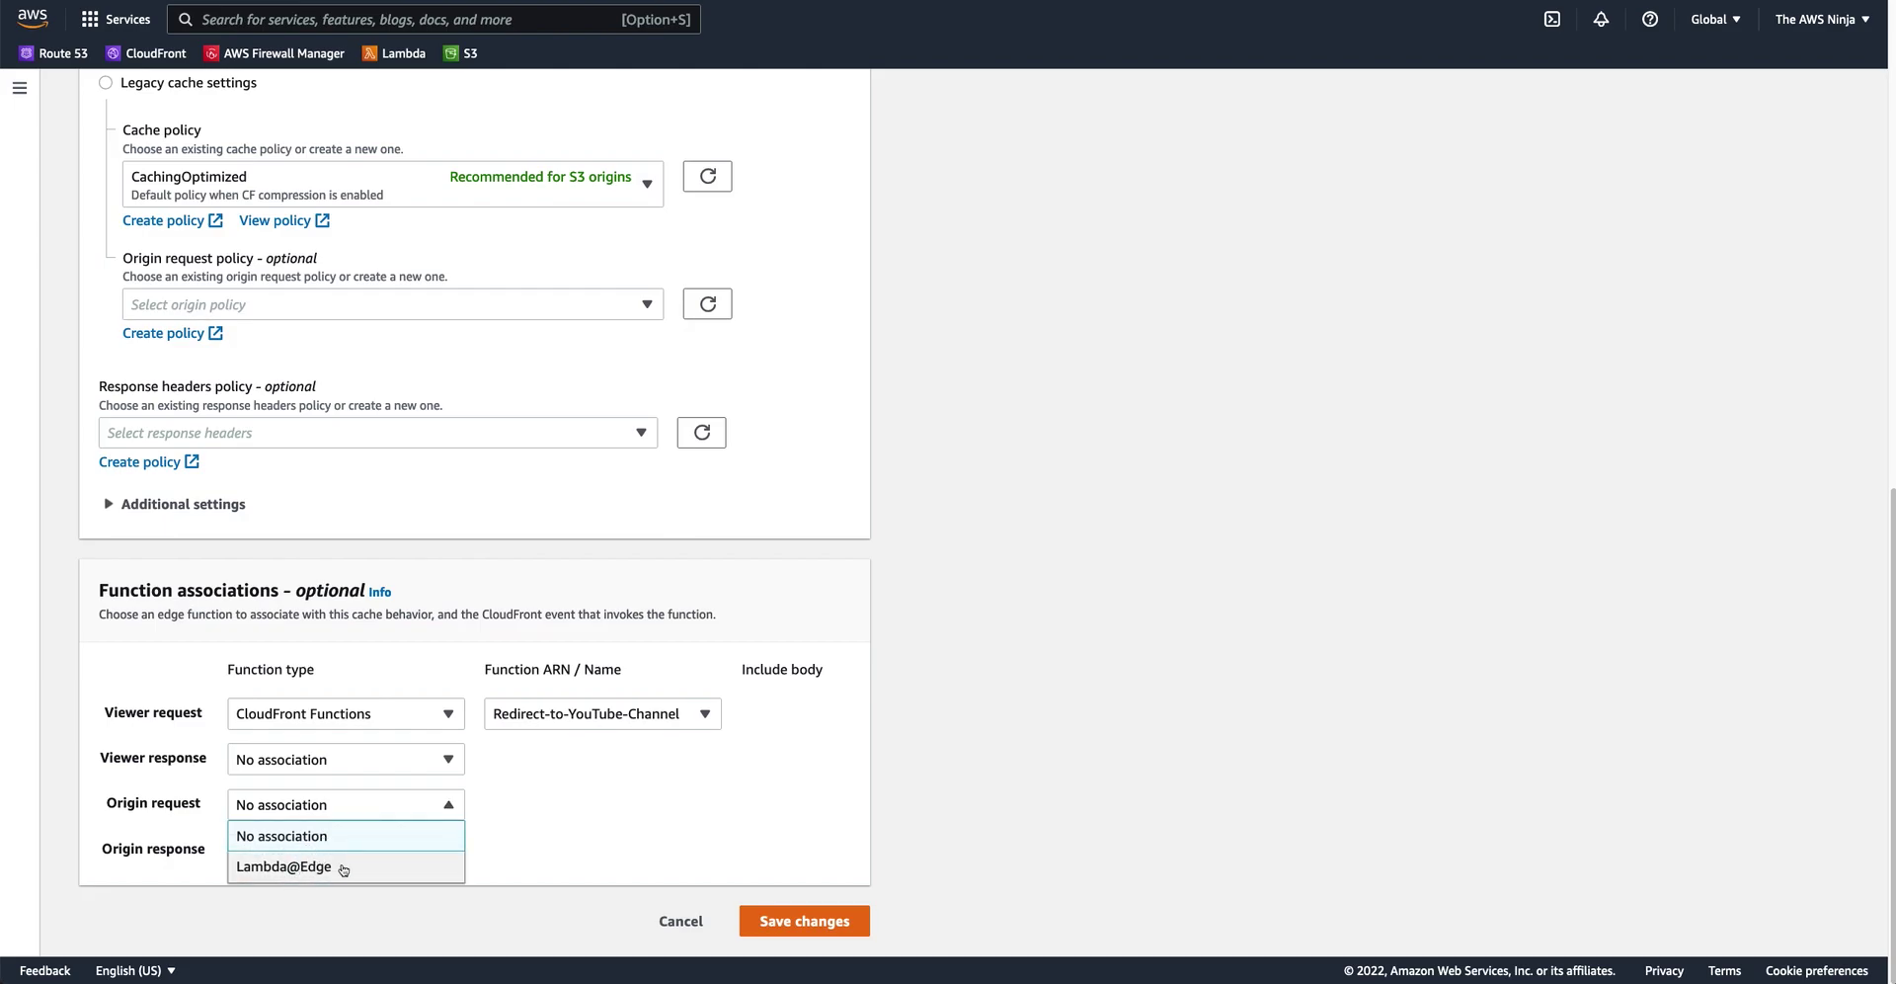
pyautogui.click(151, 821)
pyautogui.click(364, 712)
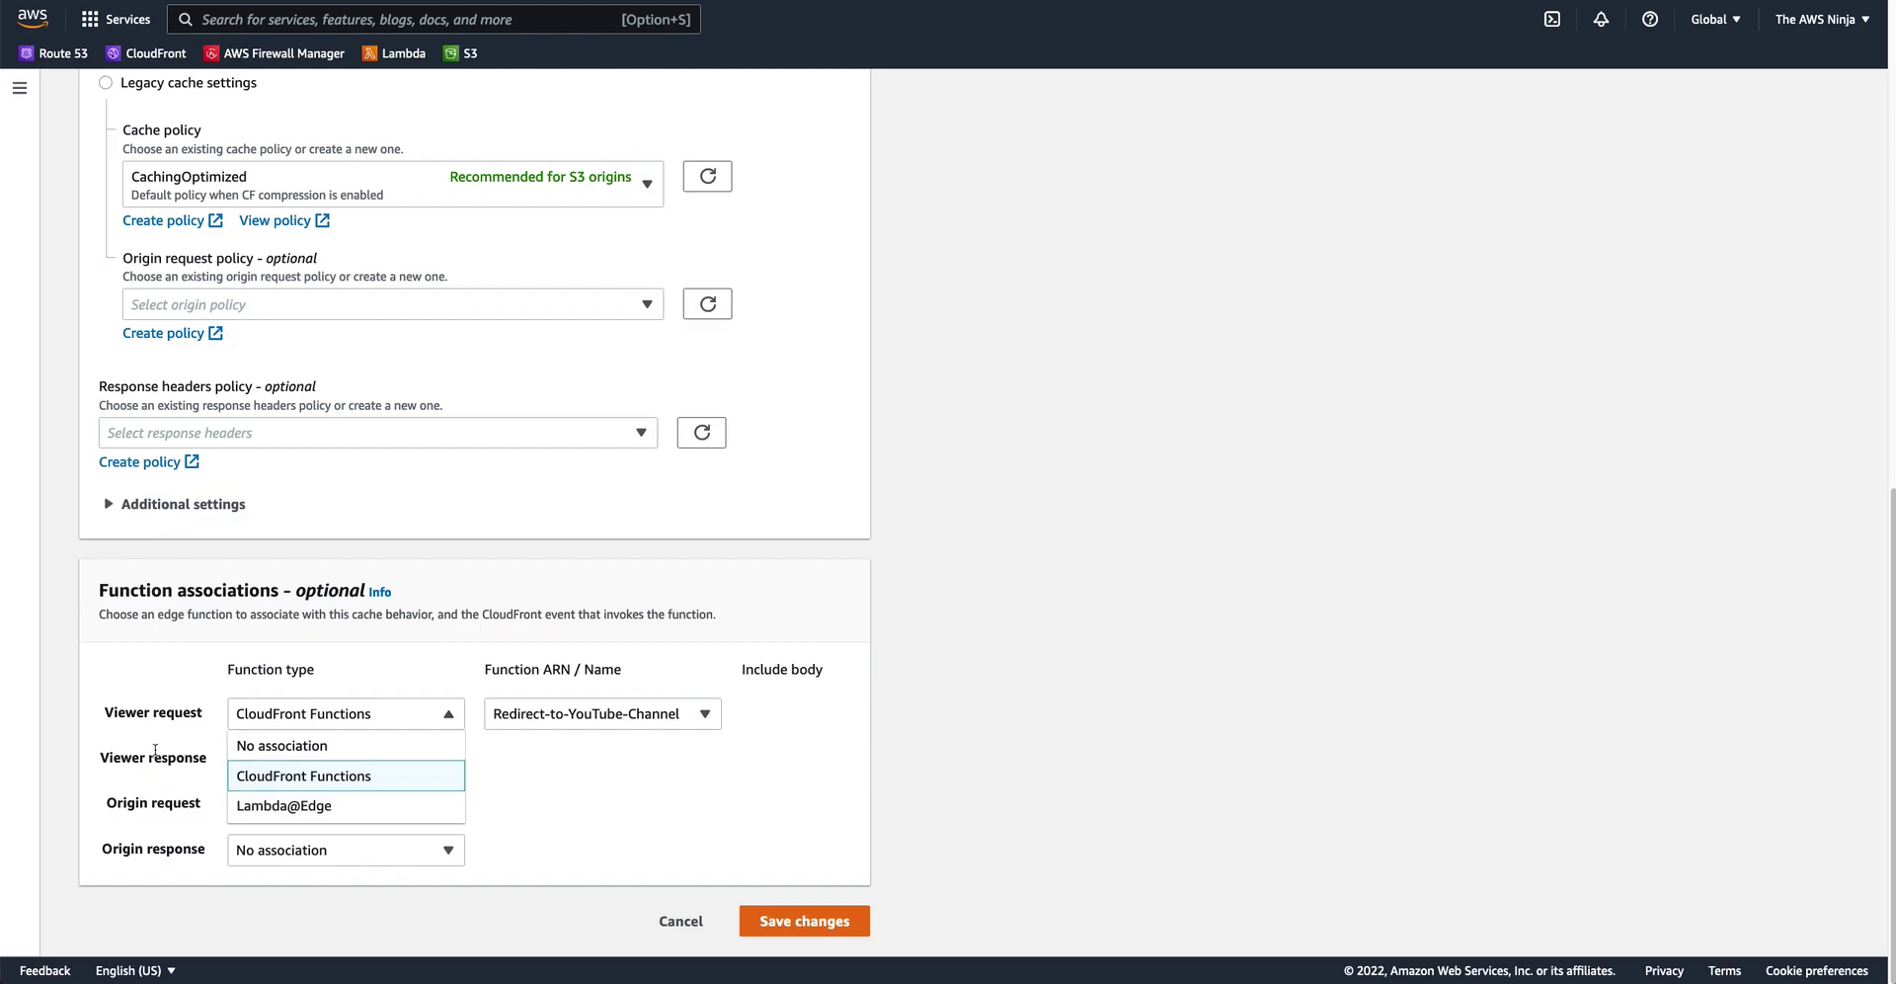
pyautogui.click(111, 710)
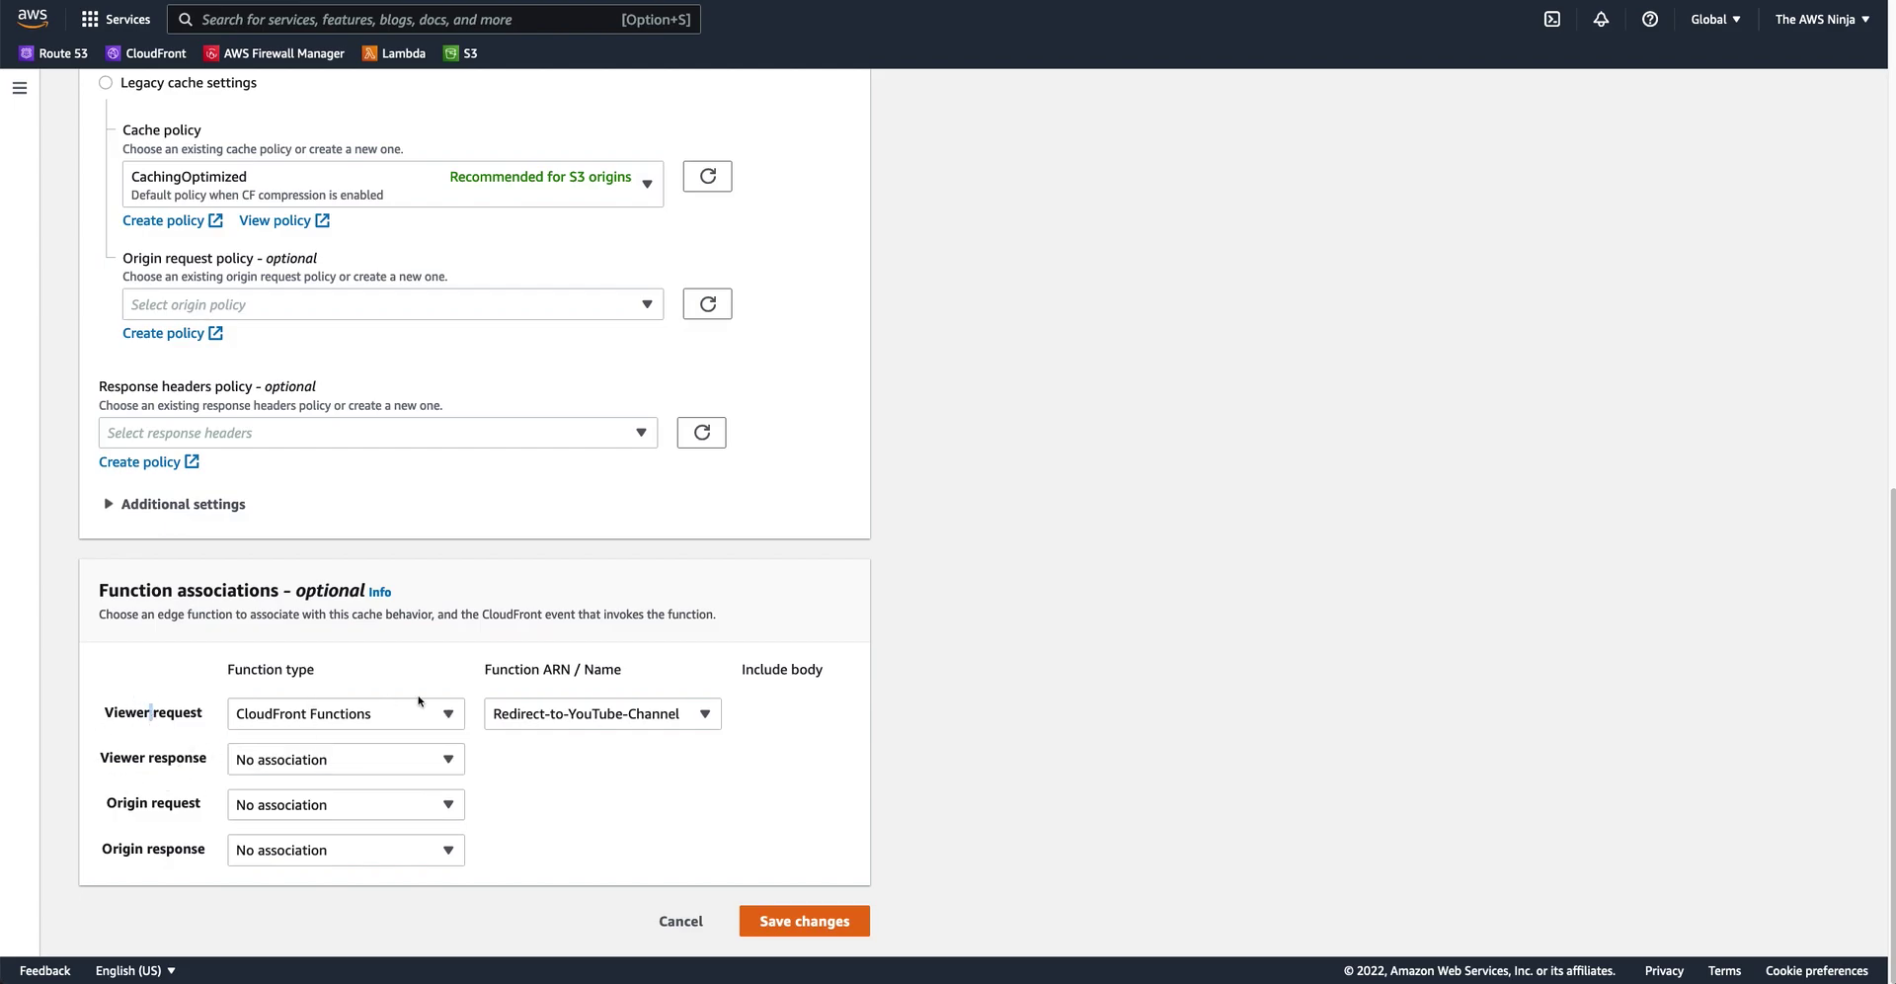
pyautogui.click(671, 921)
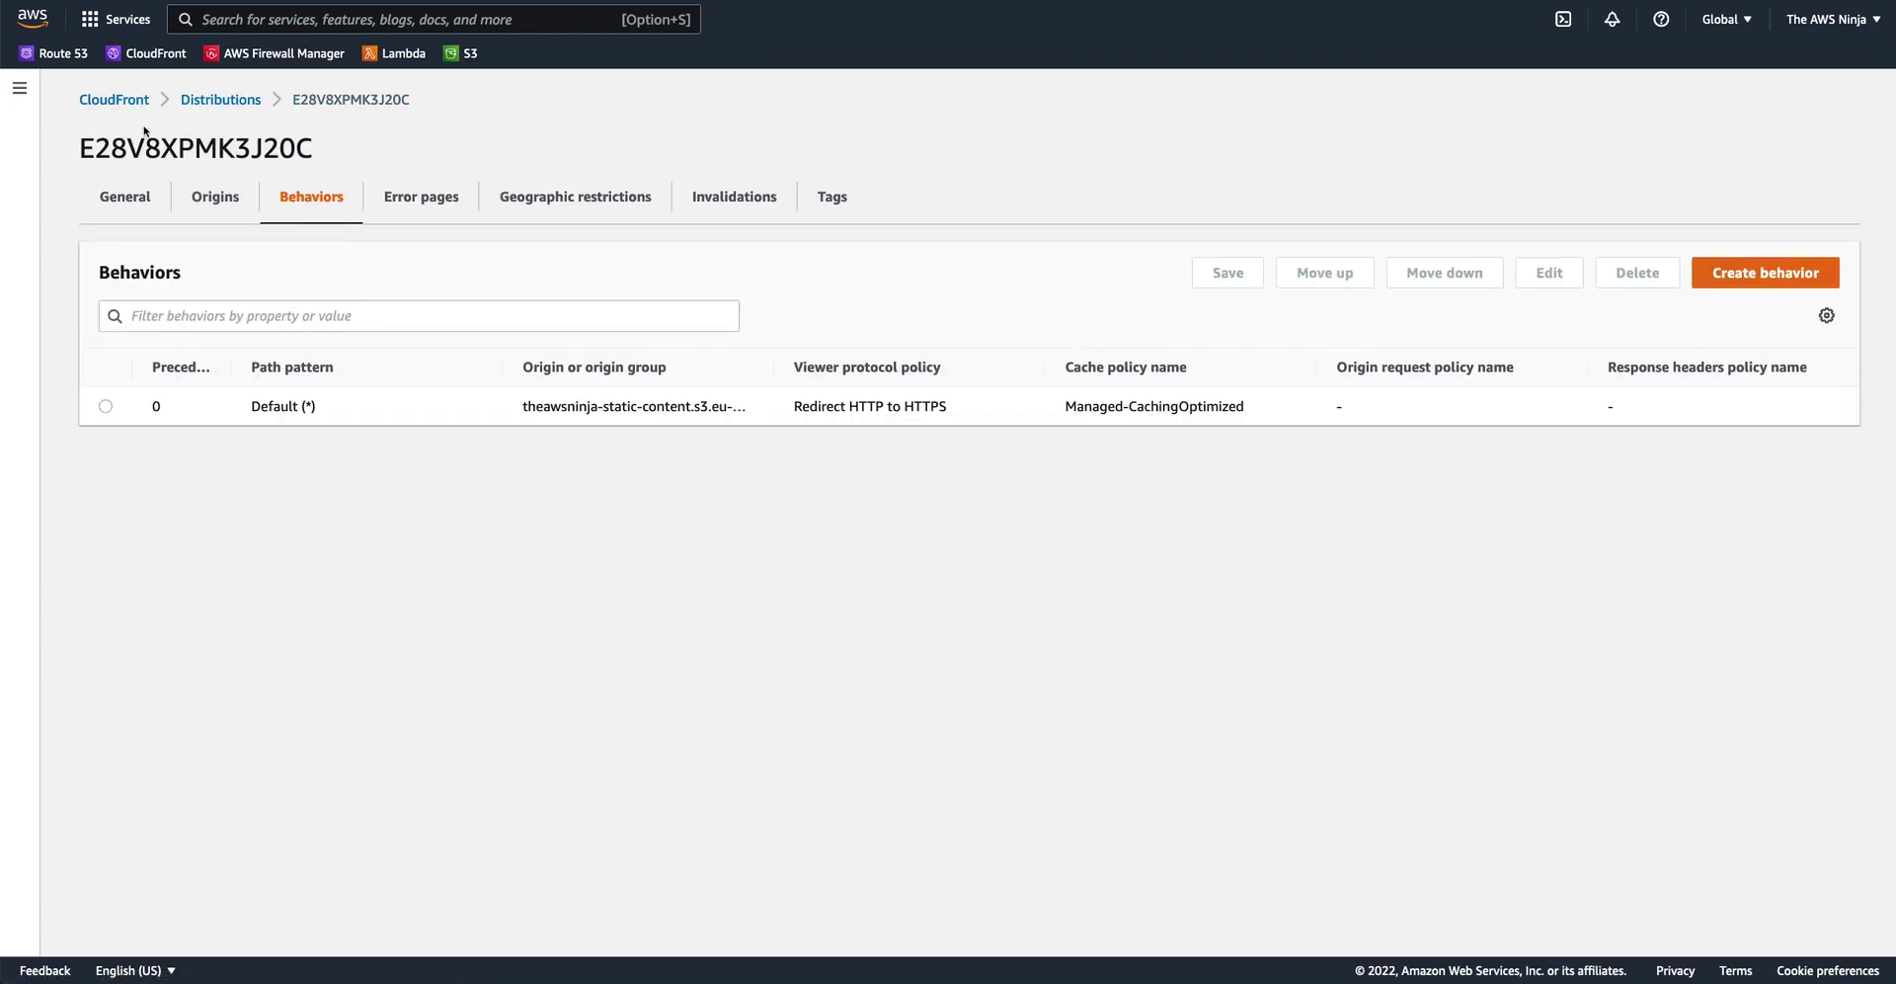
# Step: Open the Redirect-to-YouTube-Channel CloudFront function and bring up its code
pyautogui.click(19, 88)
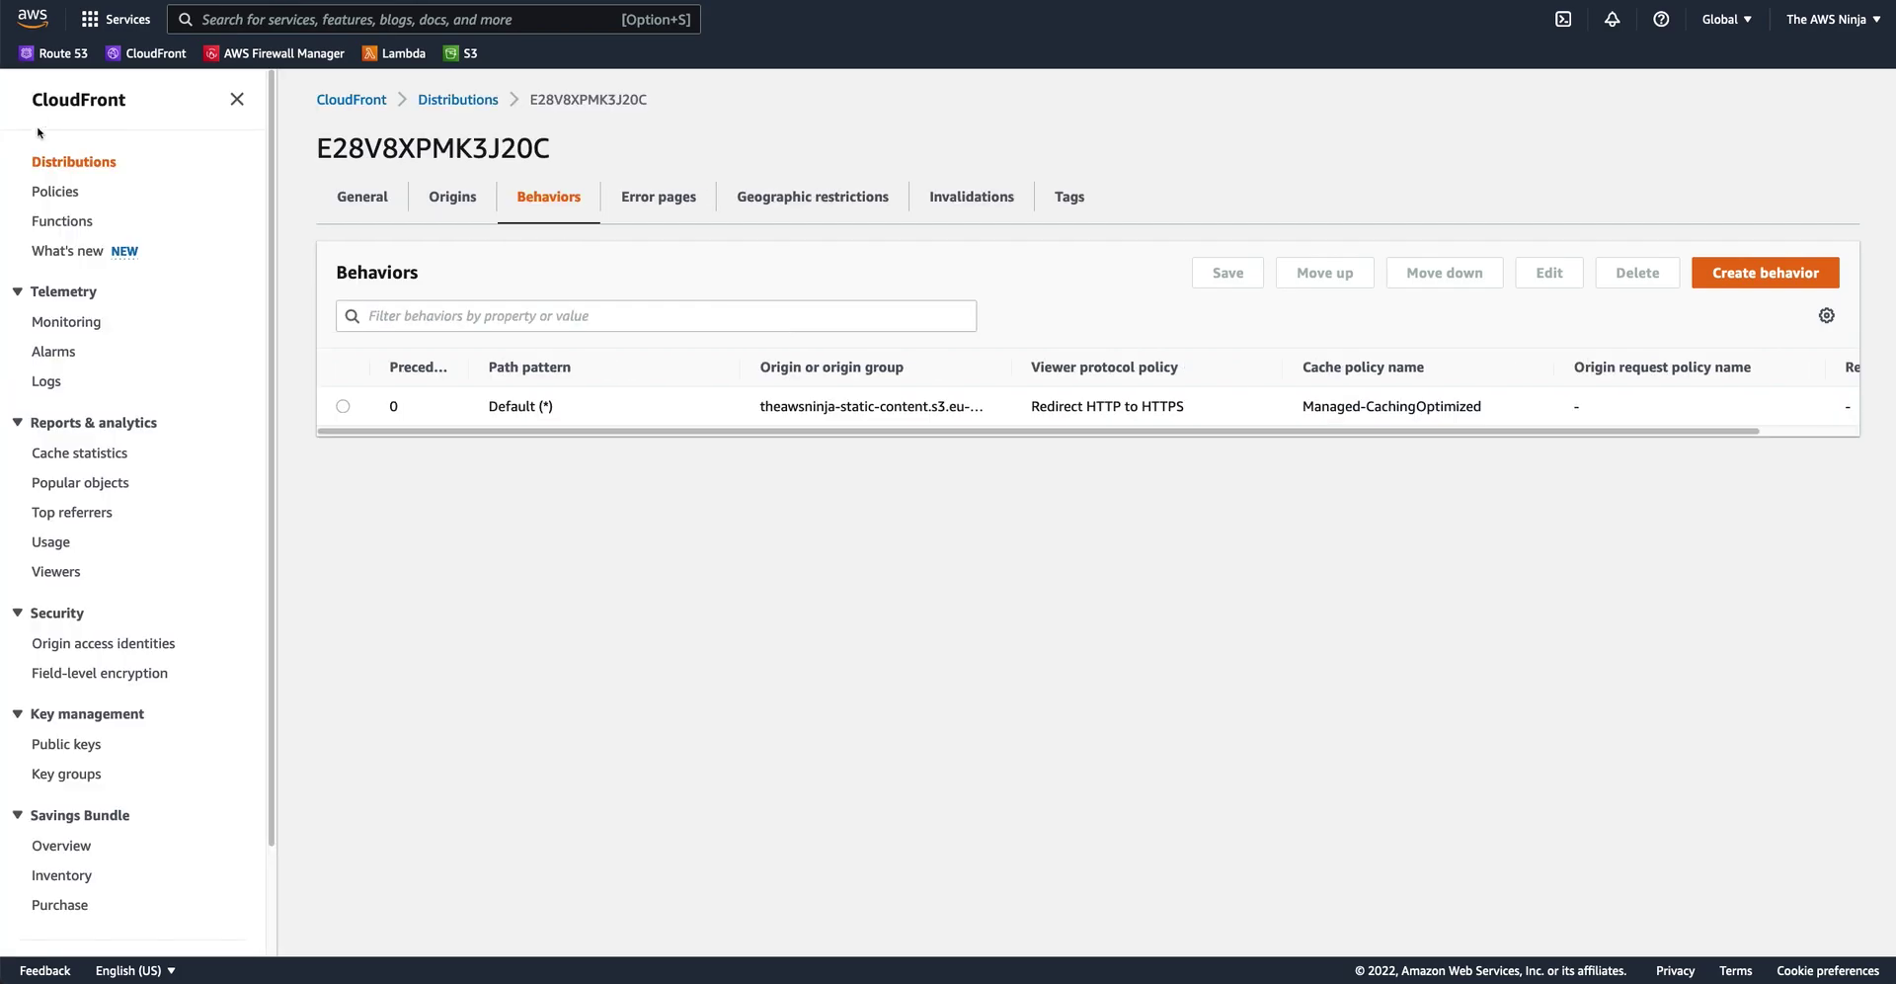
pyautogui.click(61, 221)
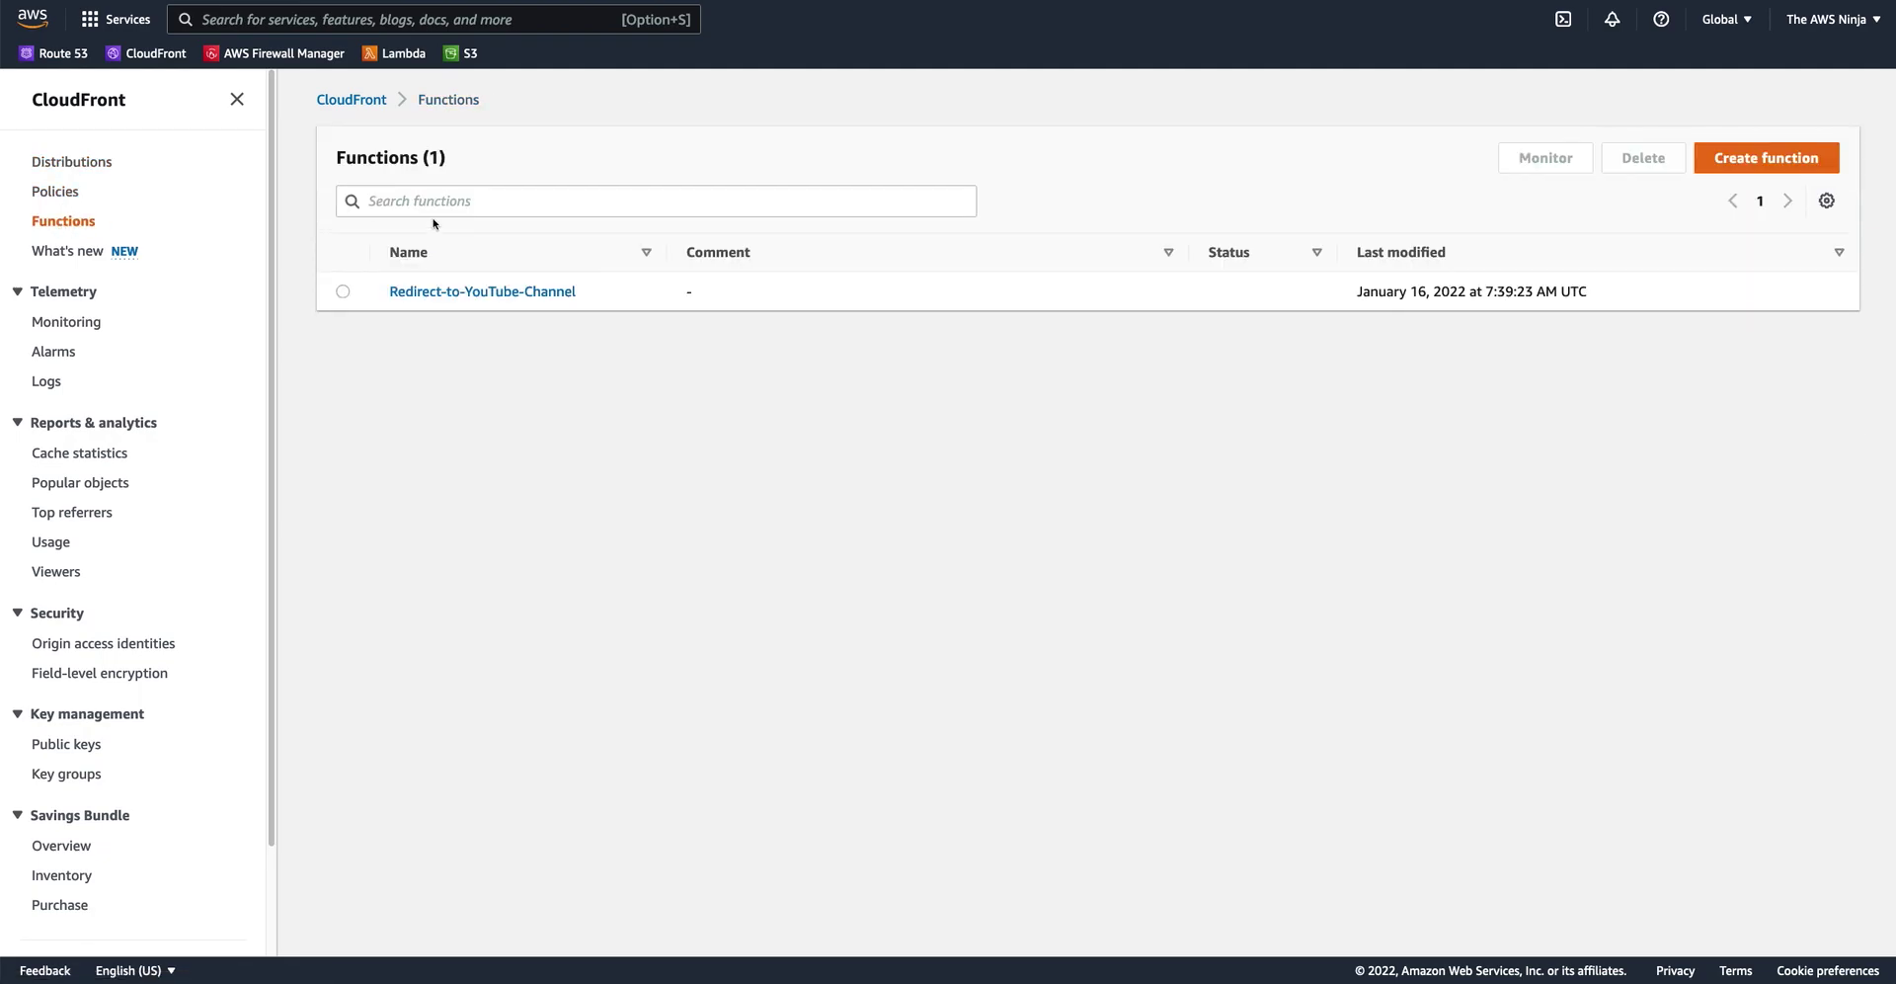
pyautogui.click(442, 291)
pyautogui.scroll(-3, 929, 563)
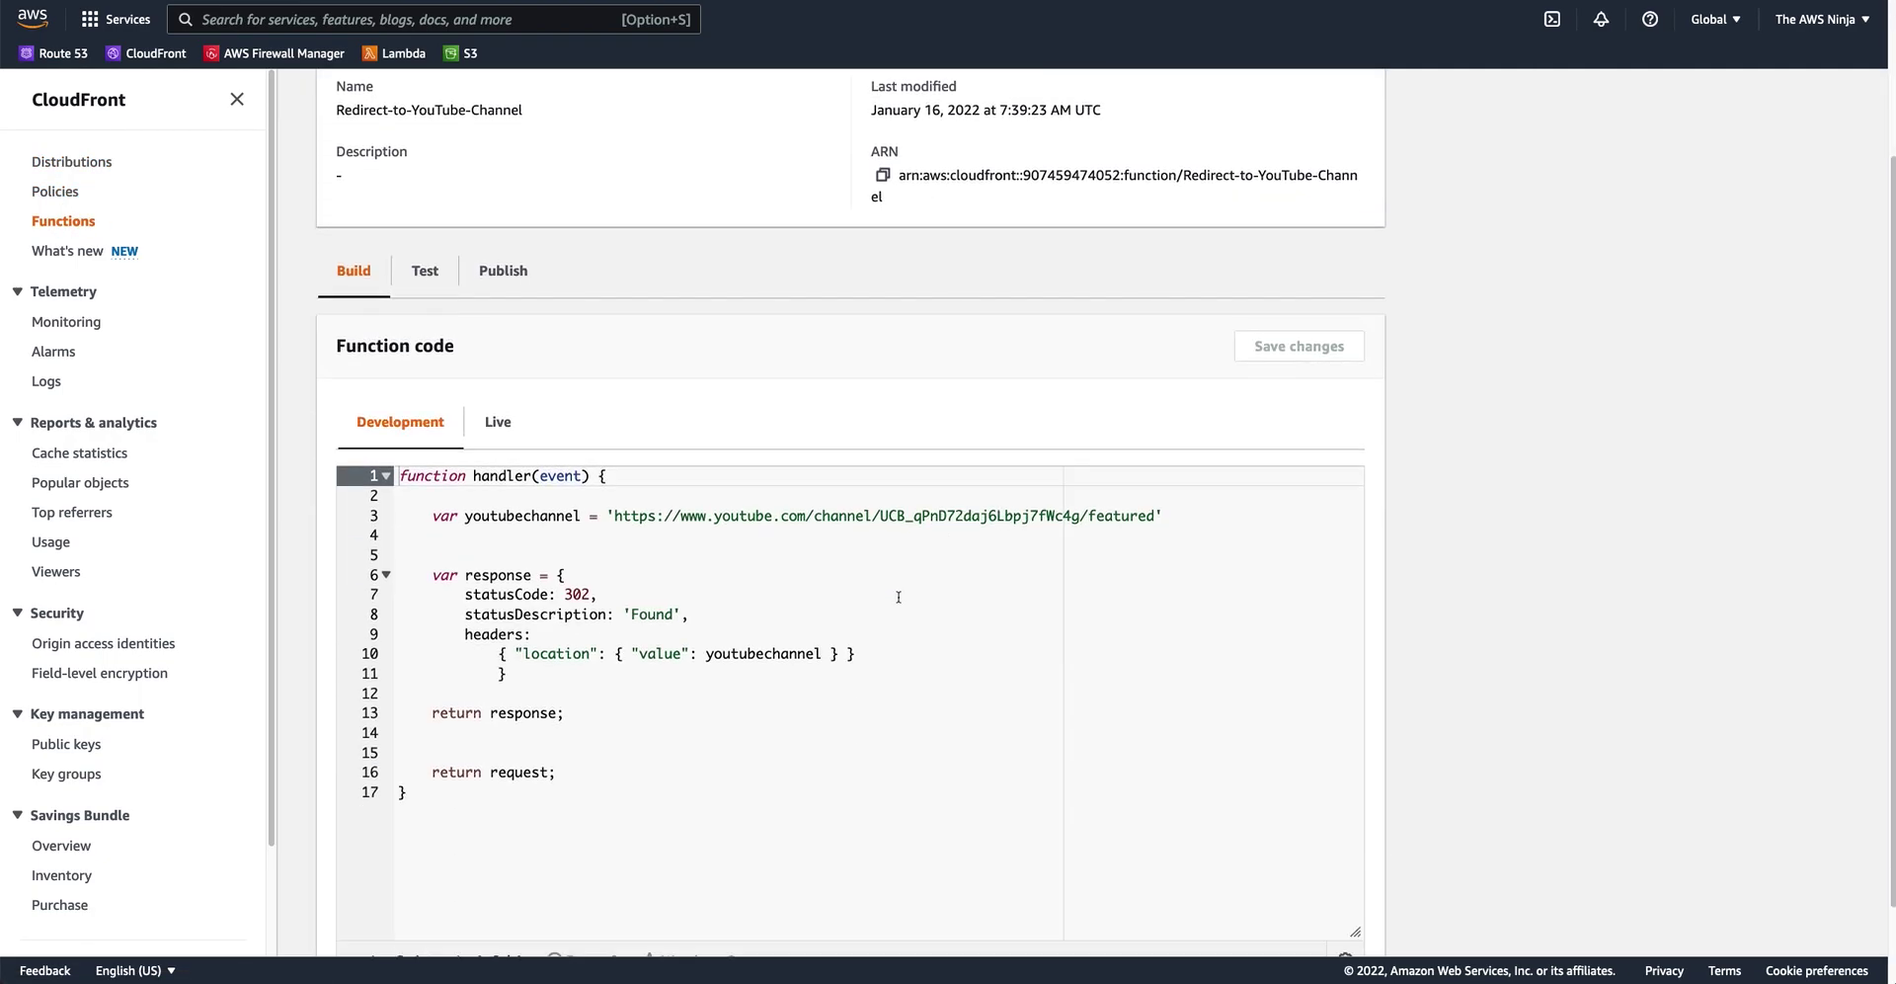
# Step: Examine the function's redirect handler code, including the youtubechannel URL it returns as the location
pyautogui.moveTo(689, 839); pyautogui.dragTo(423, 570)
pyautogui.click(713, 679)
pyautogui.moveTo(715, 713); pyautogui.dragTo(360, 436)
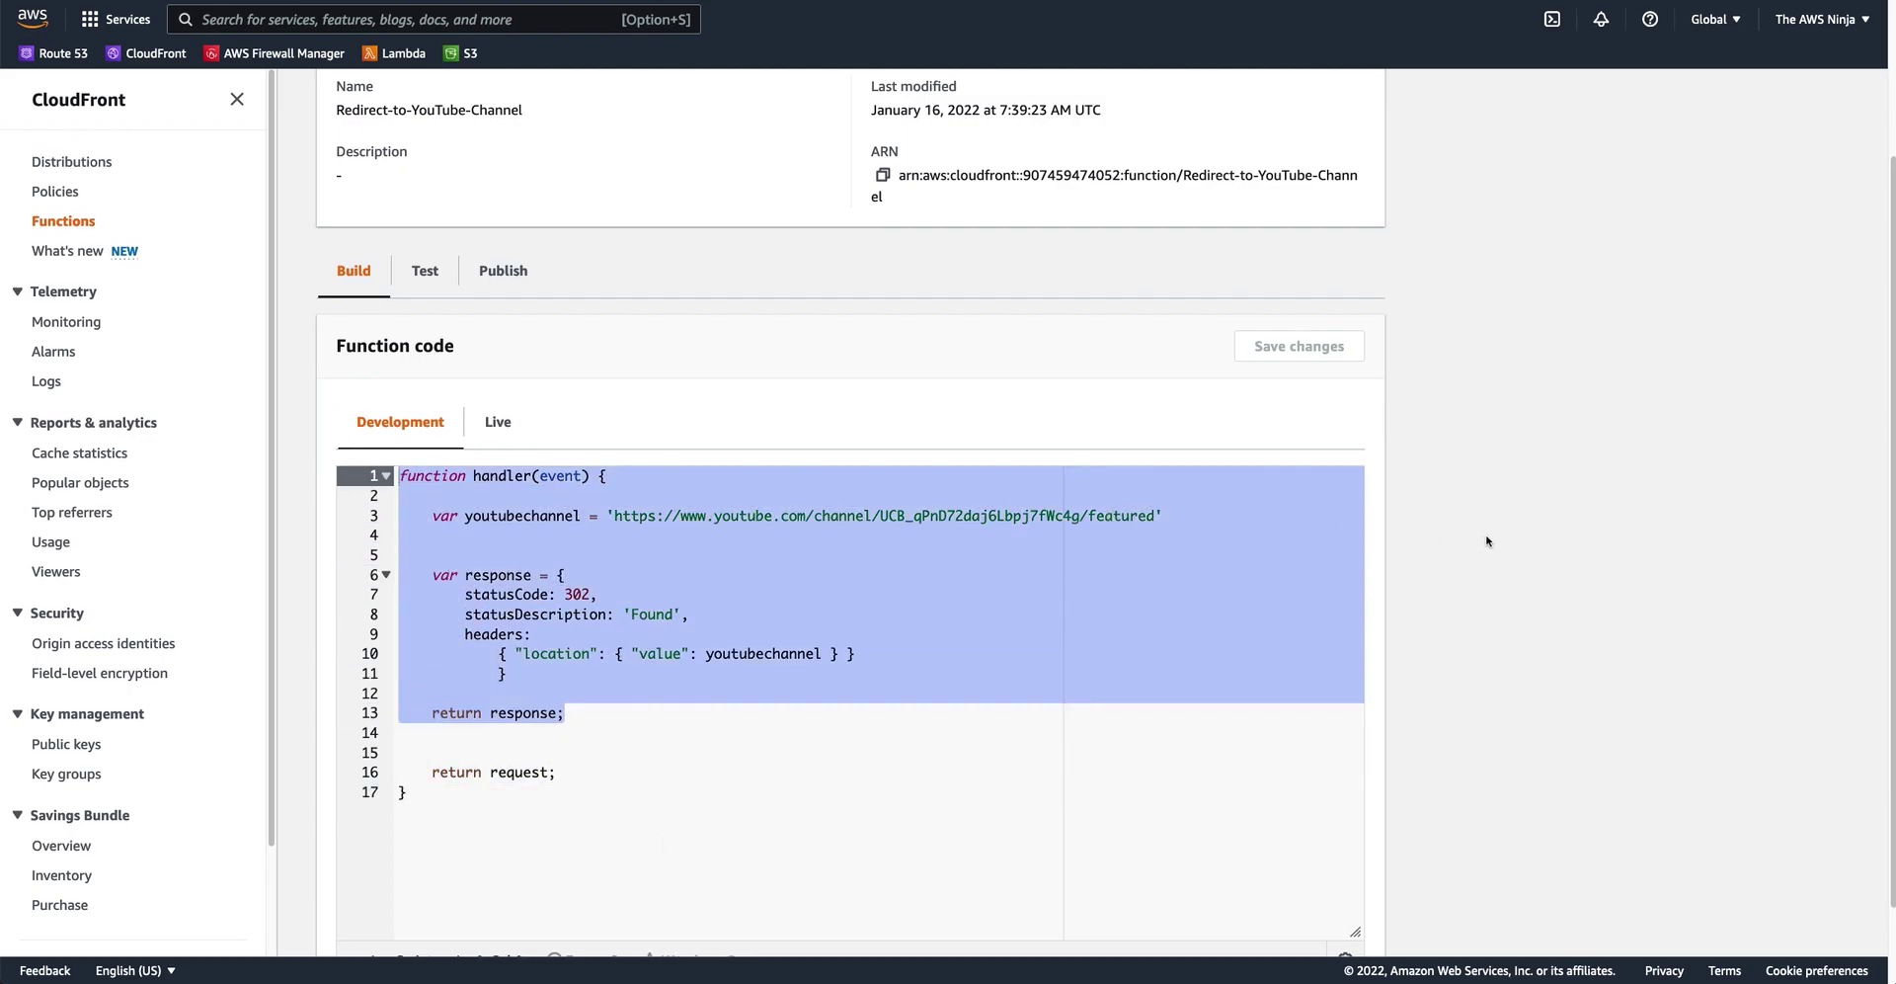
pyautogui.click(817, 584)
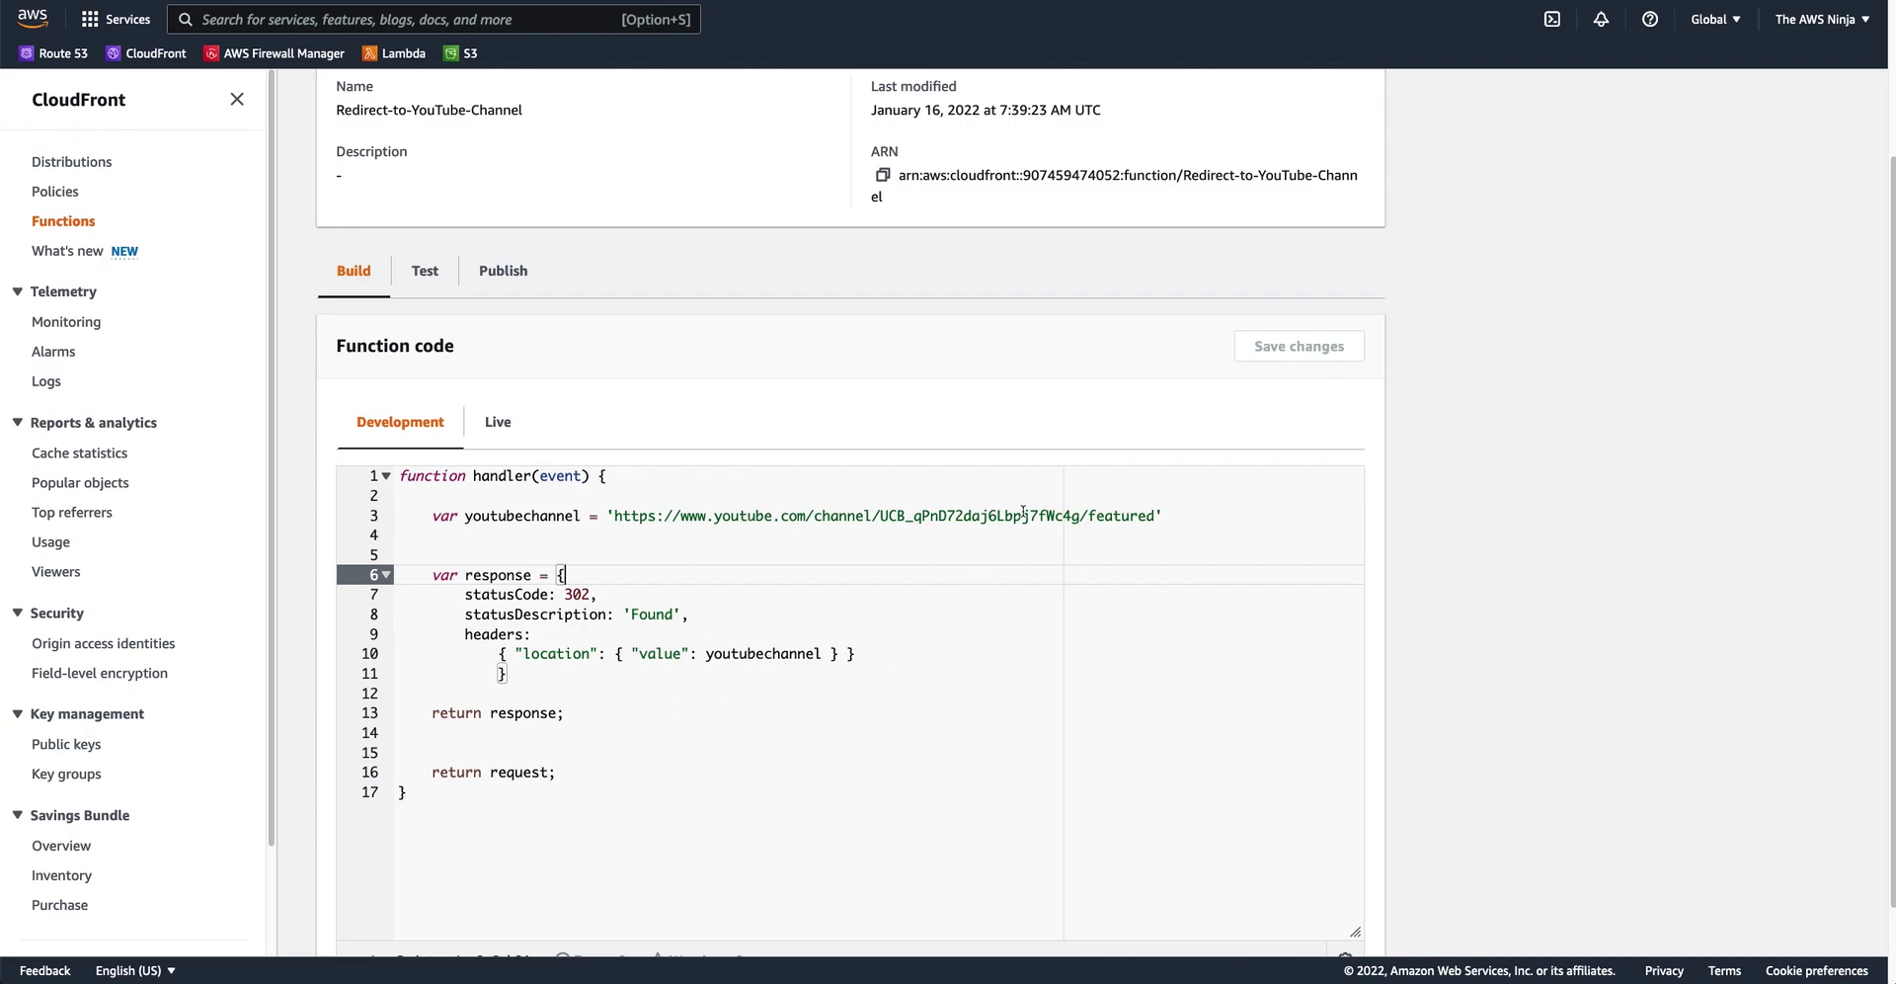
pyautogui.moveTo(606, 515); pyautogui.dragTo(1164, 515)
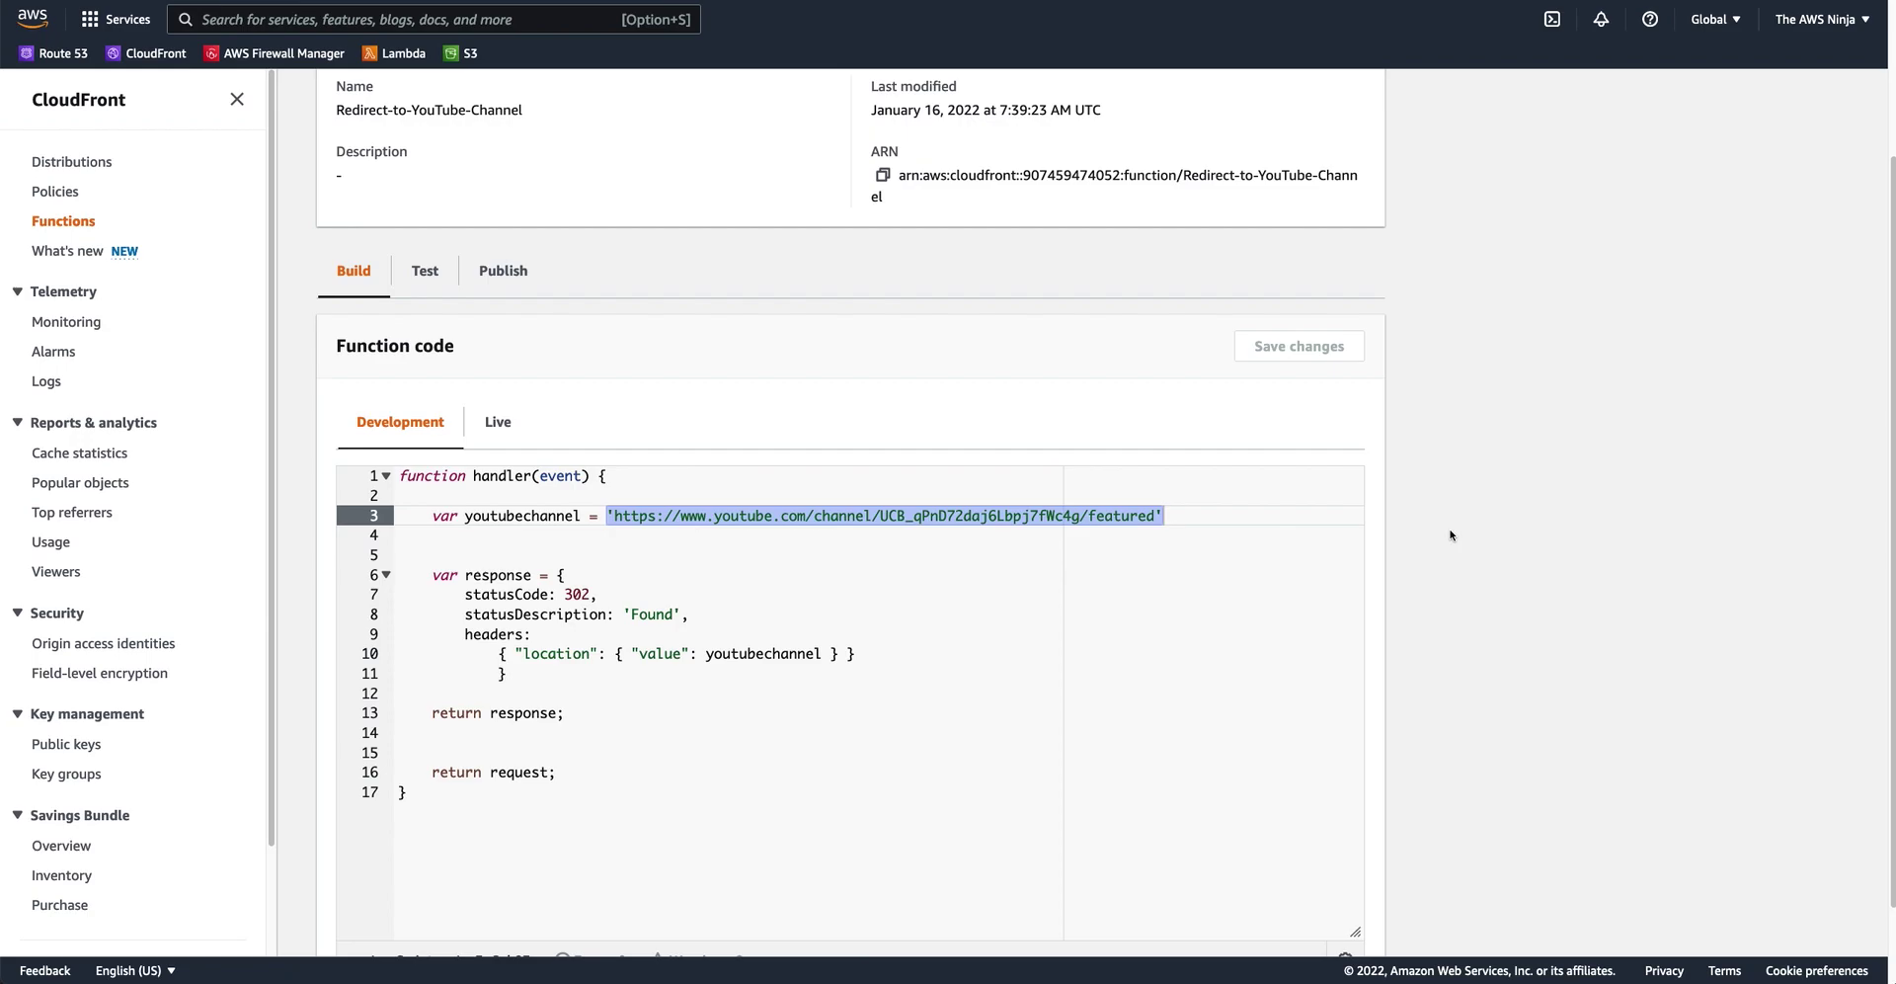
pyautogui.click(1357, 536)
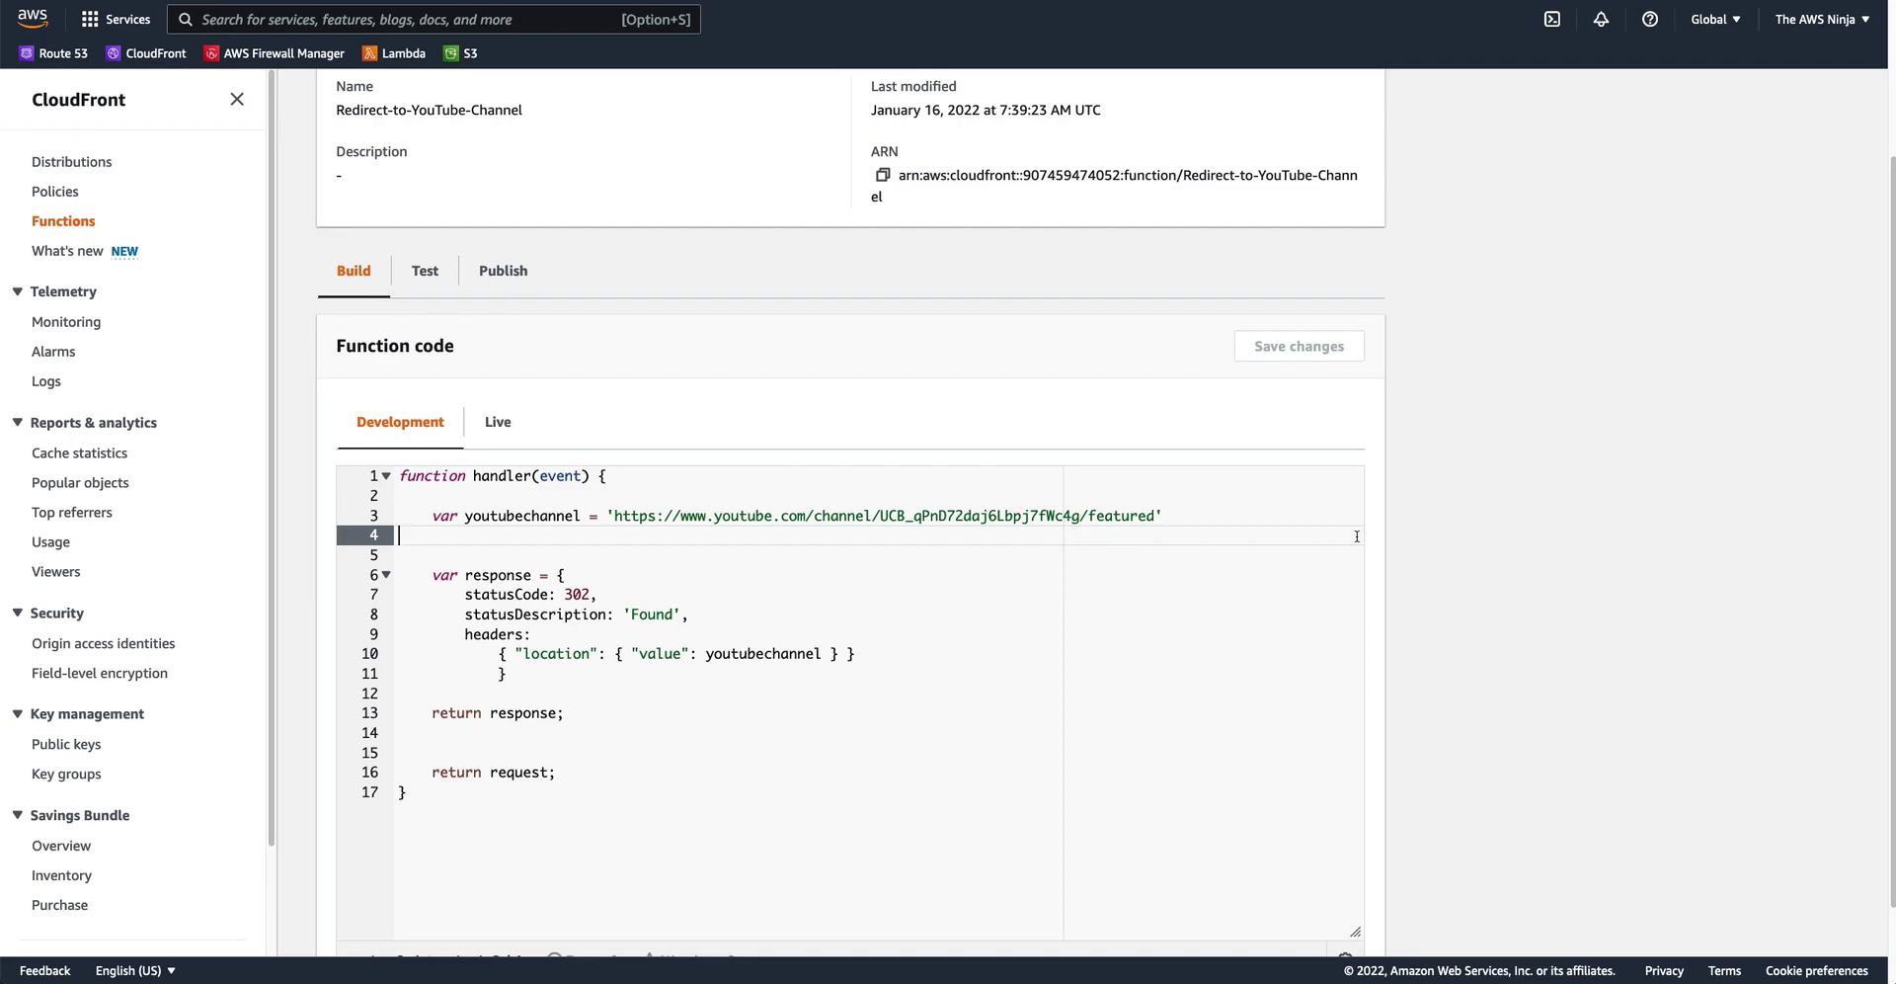
pyautogui.scroll(-2, 1357, 536)
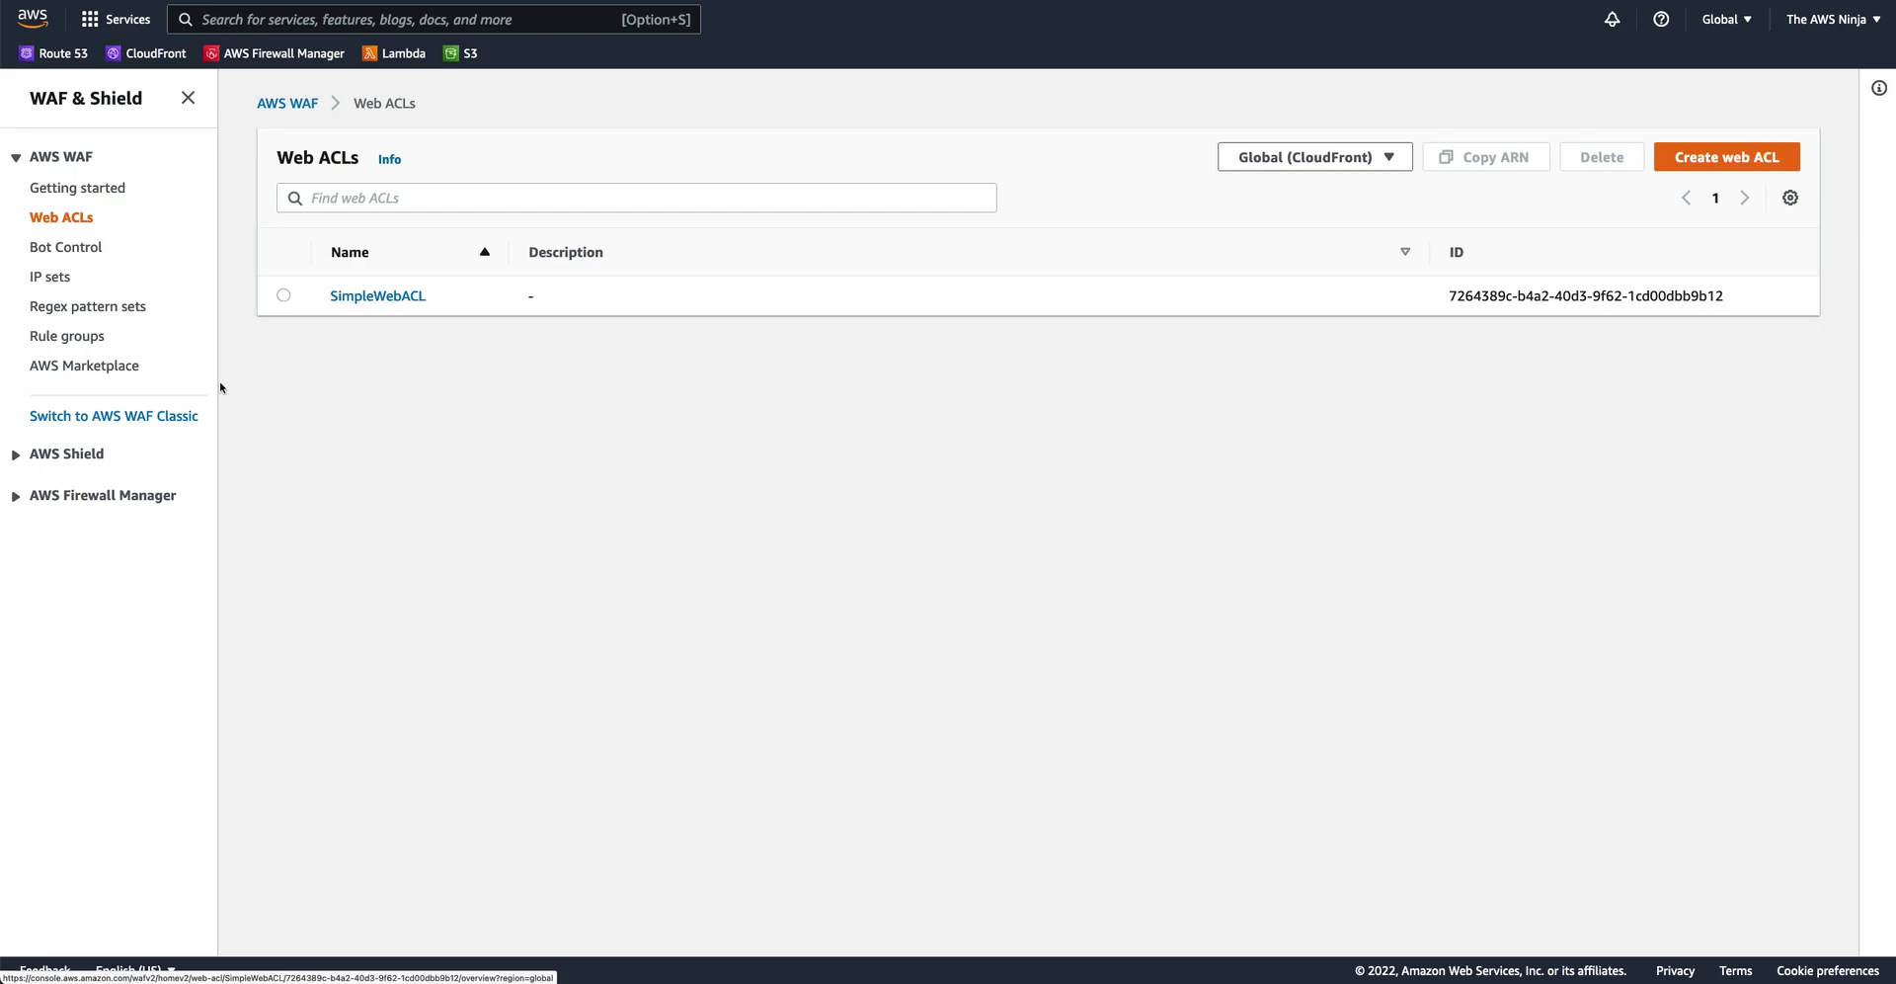
# Step: Start adding a custom rule to the rules of SimpleWebACL in AWS WAF
pyautogui.click(381, 296)
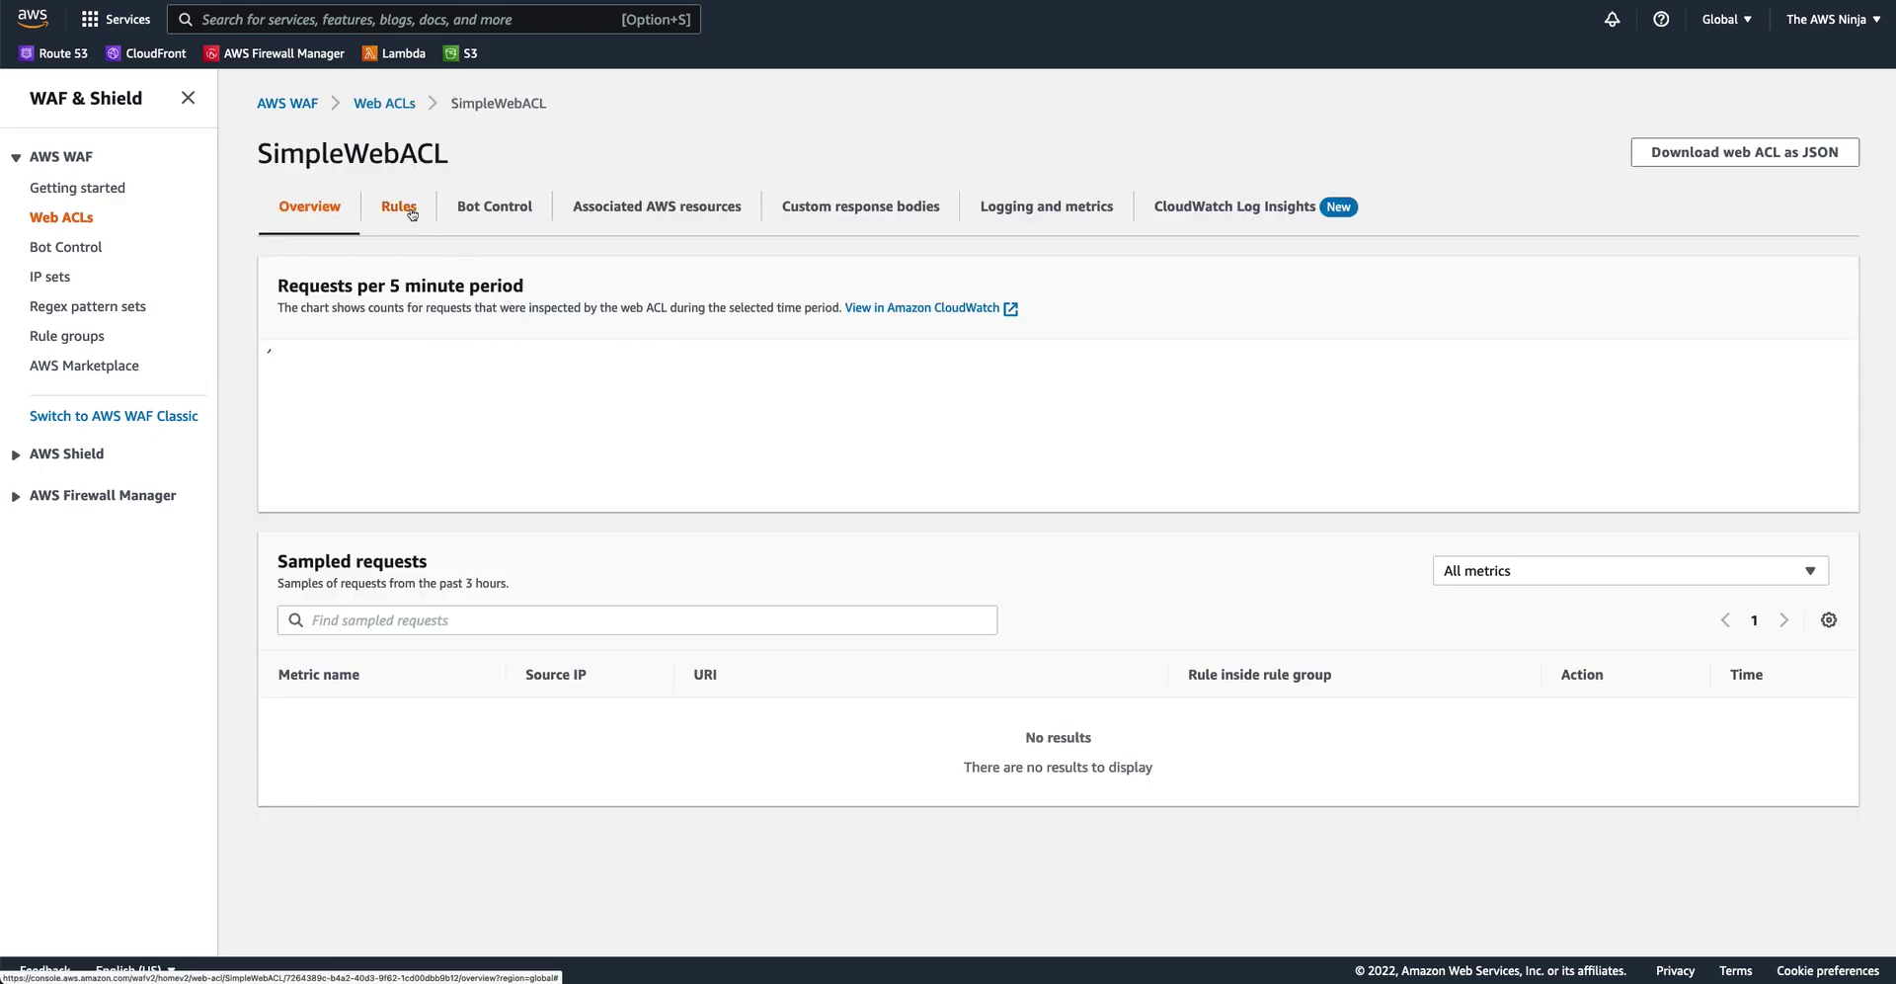
pyautogui.click(400, 207)
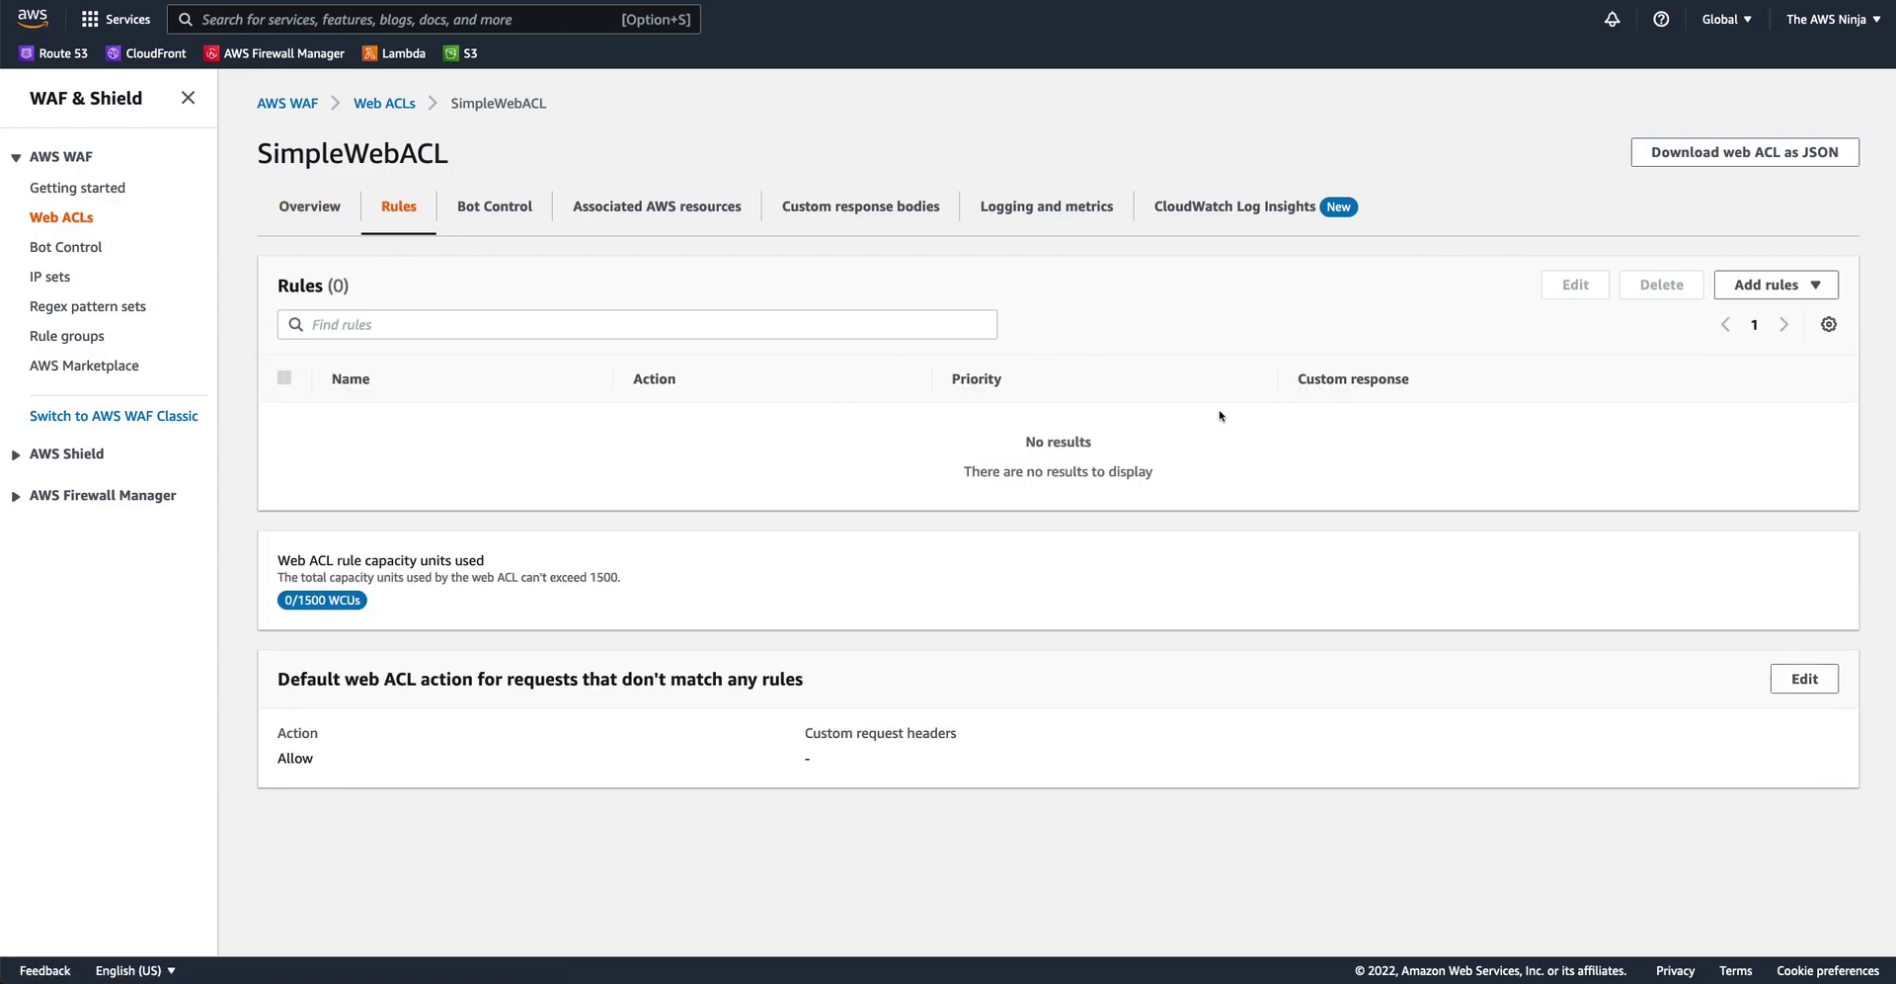
pyautogui.click(1767, 286)
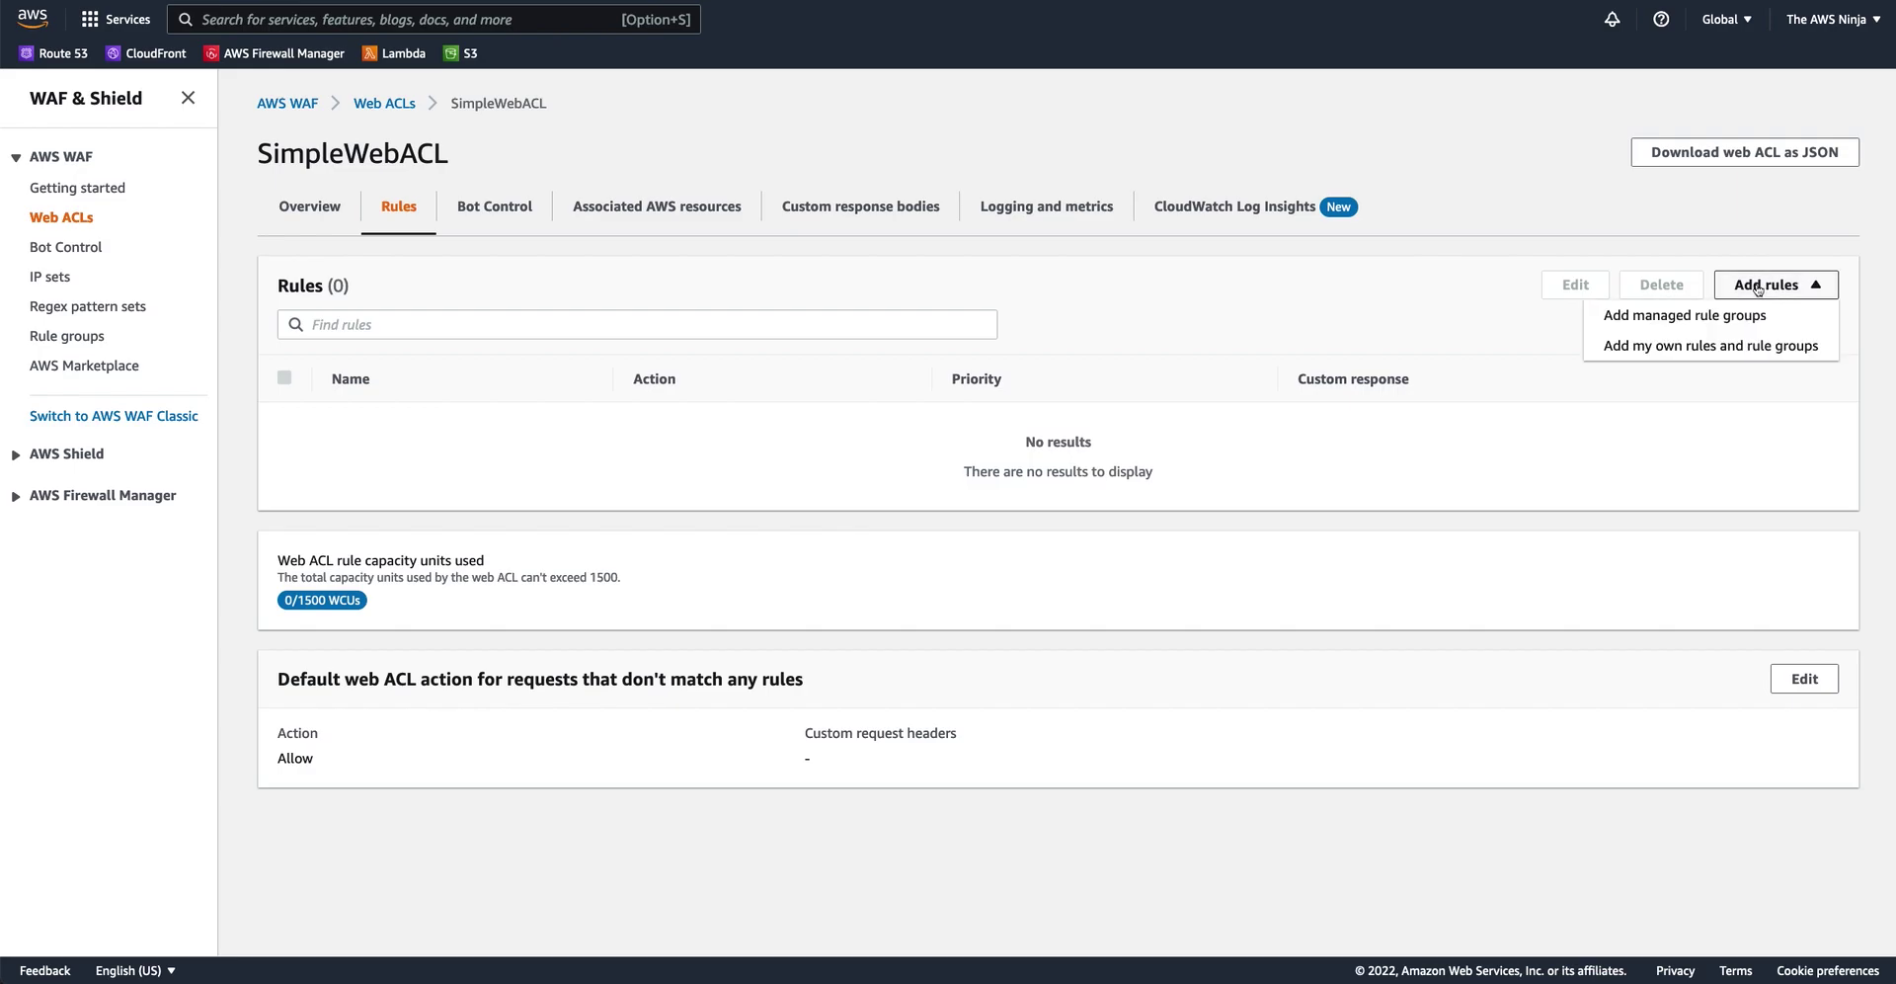
pyautogui.click(1641, 347)
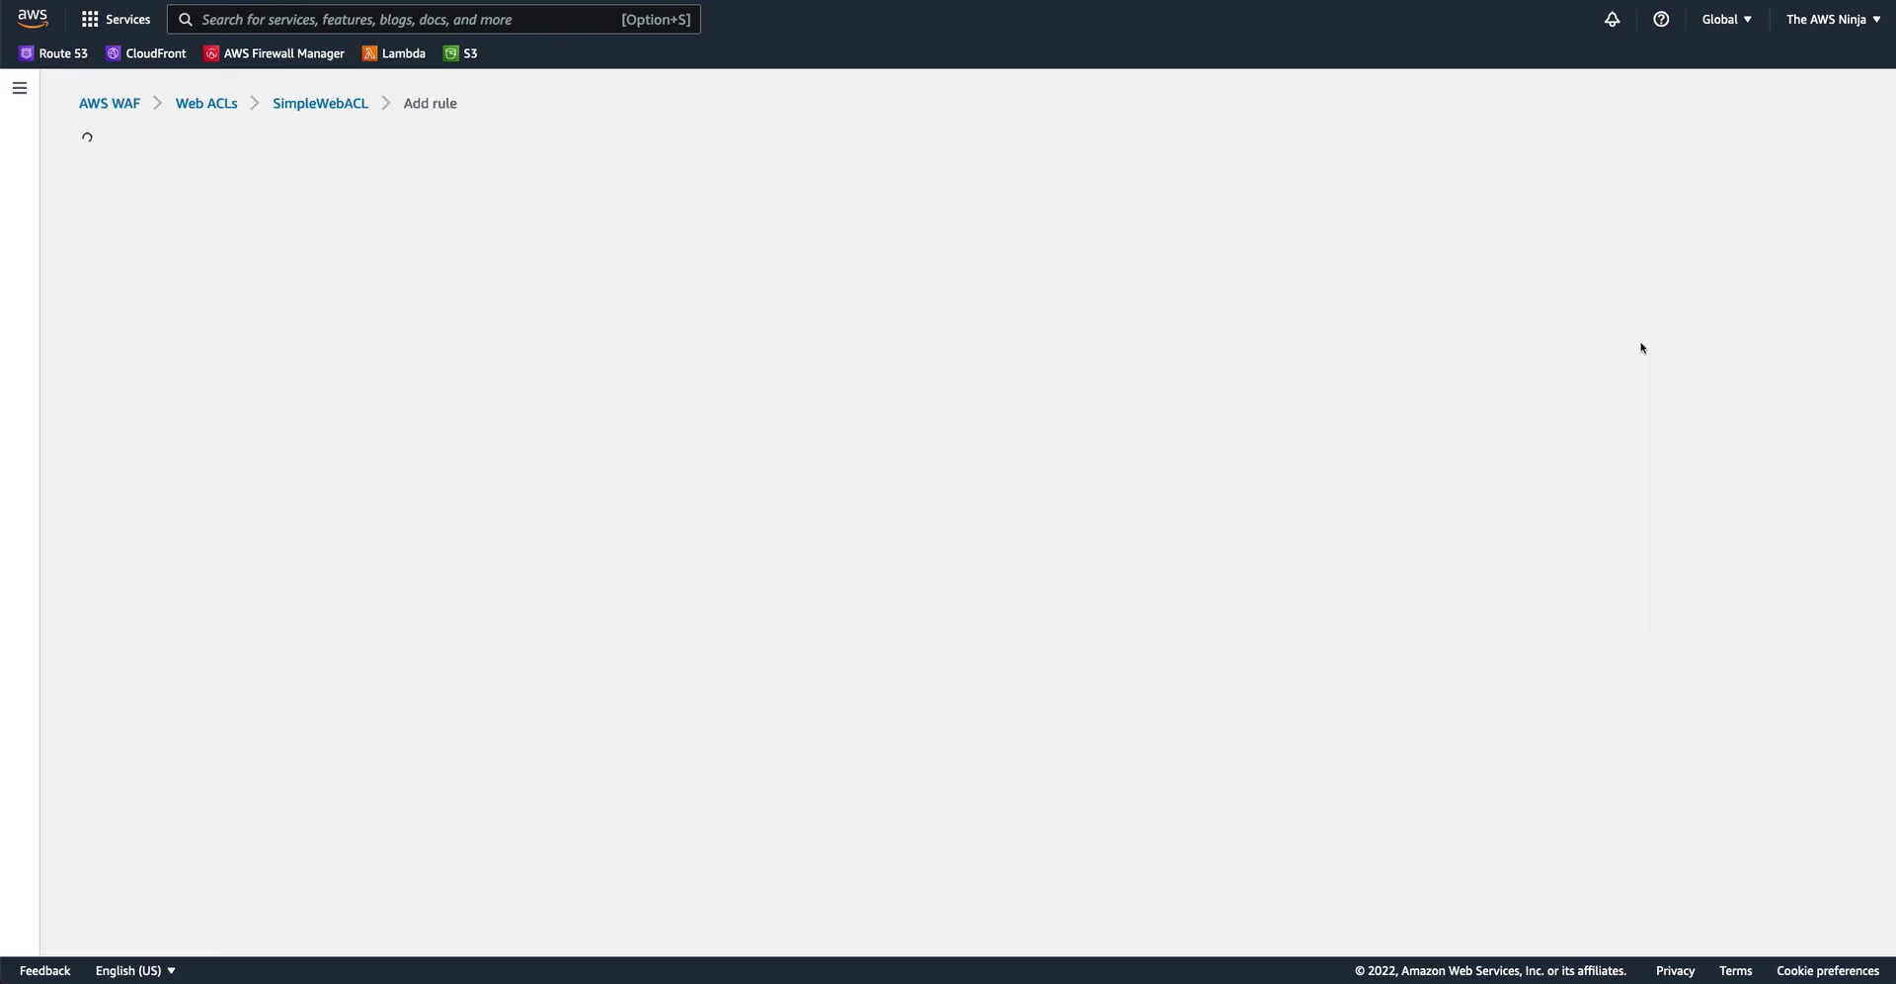
# Step: Name the new rule RedirectLoginRequests
pyautogui.click(469, 574)
pyautogui.write('RedirectLo')
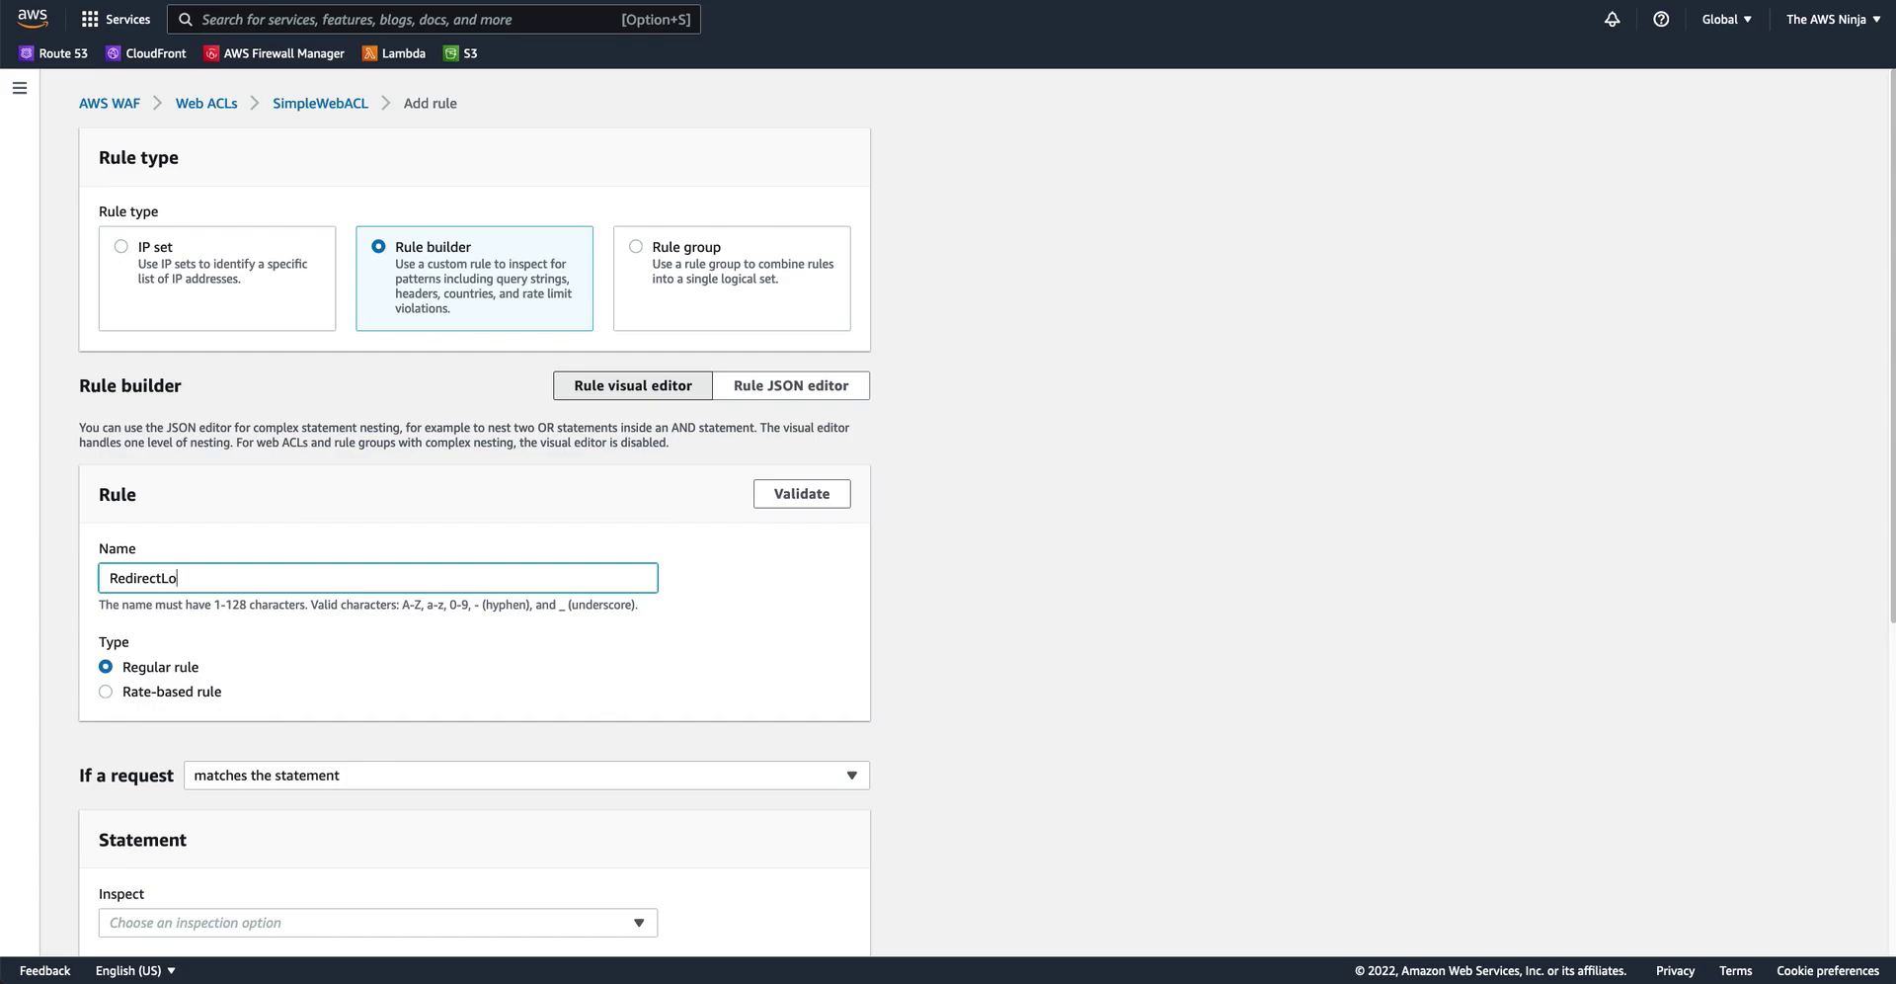
pyautogui.write('ginRequests')
# Step: Make the rule inspect the URI path and match when it starts with the string /login
pyautogui.scroll(-4, 751, 573)
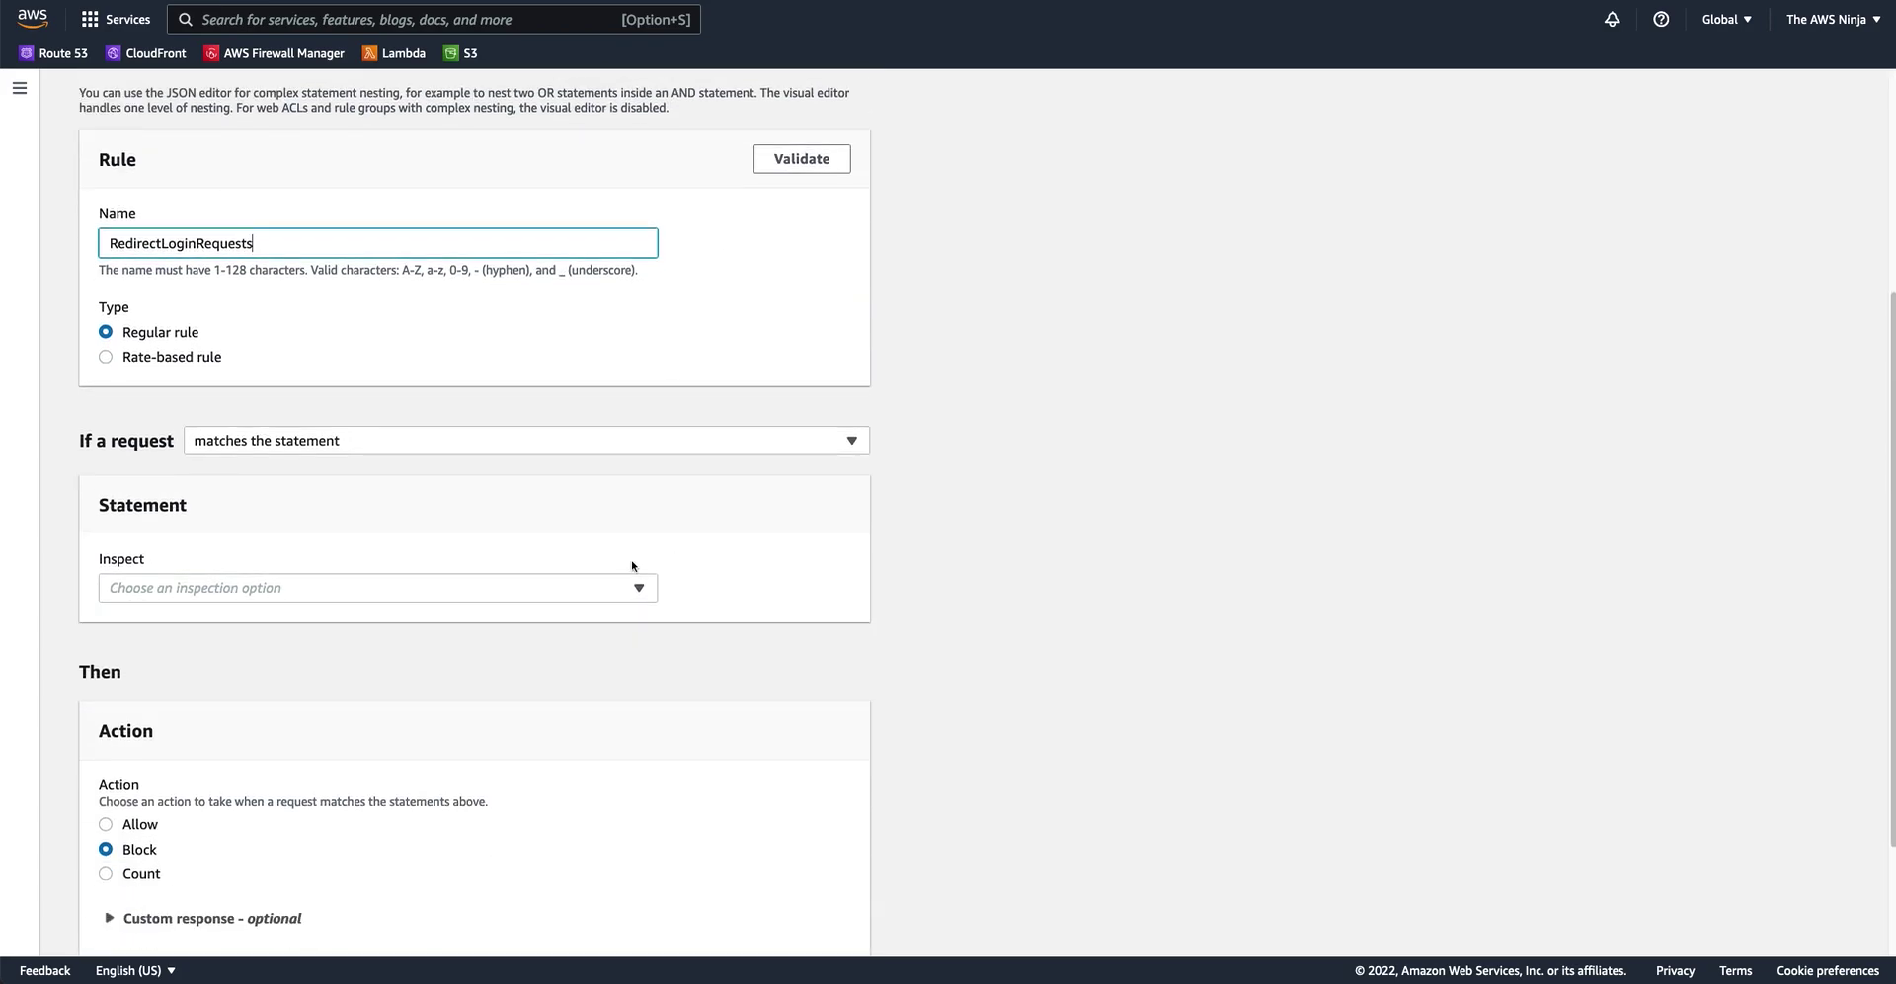
pyautogui.click(346, 587)
pyautogui.click(266, 475)
pyautogui.scroll(-3, 296, 561)
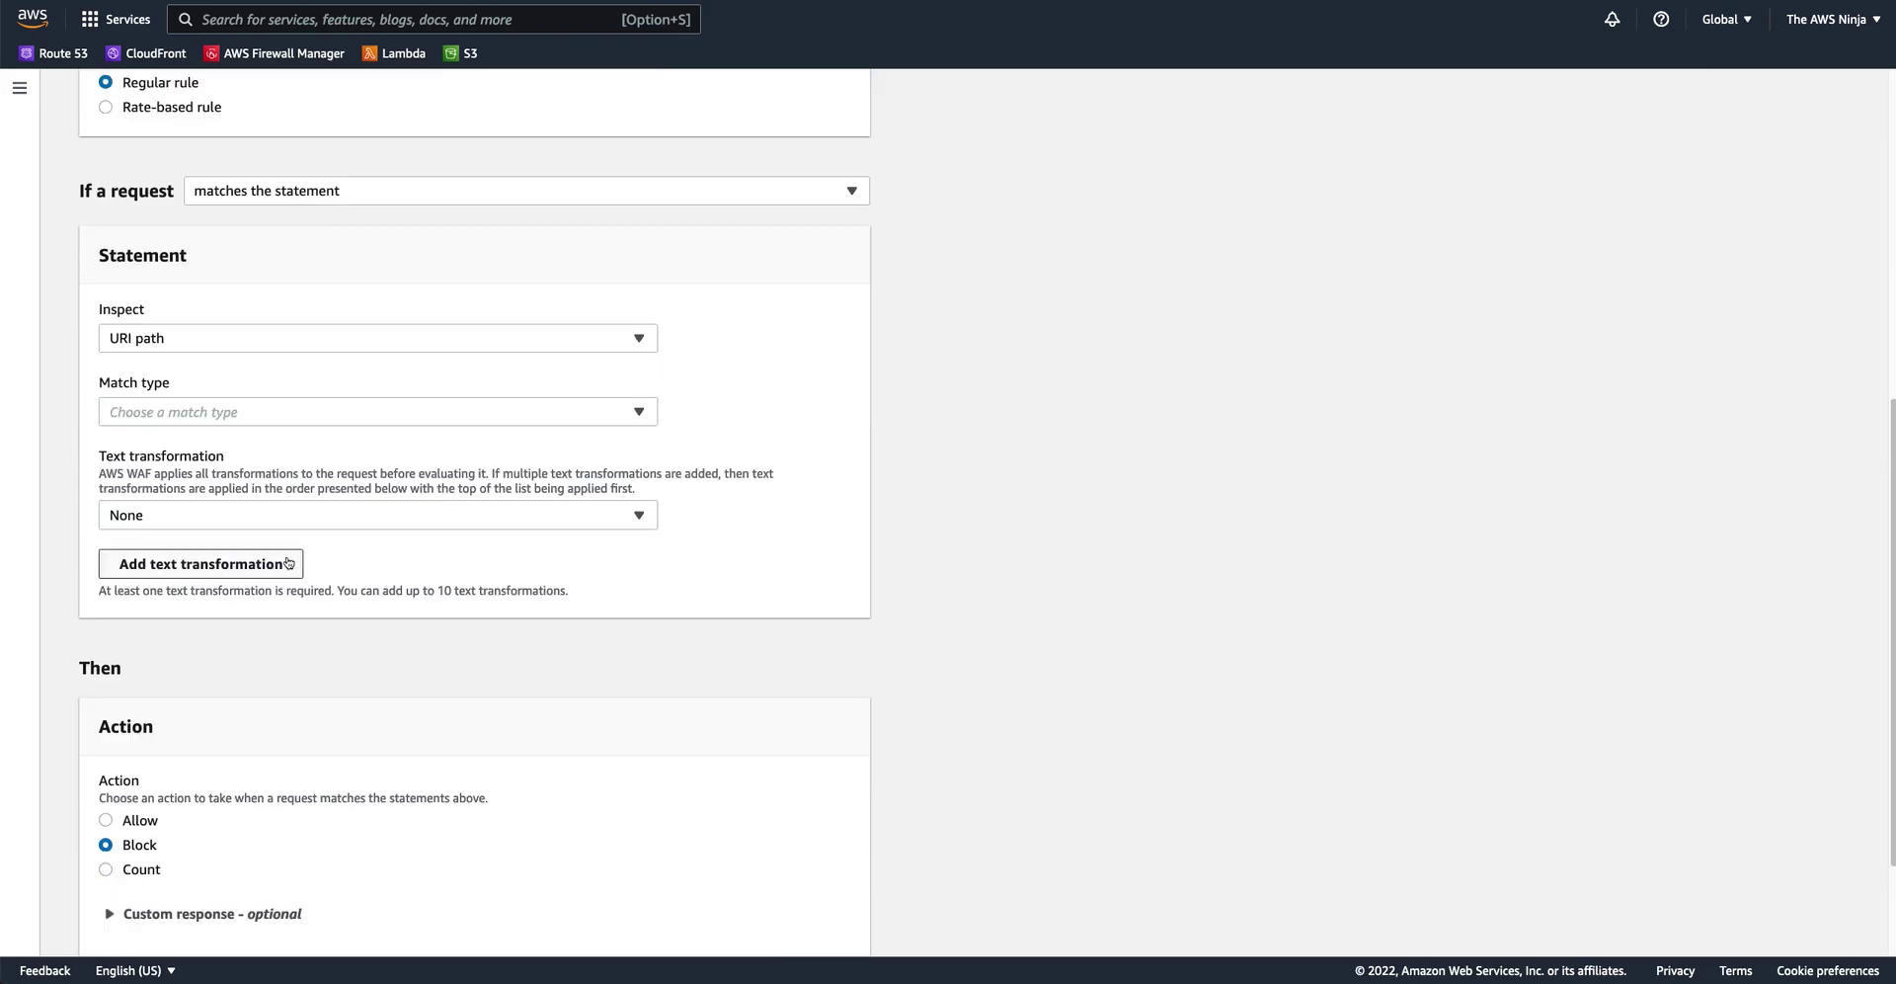
pyautogui.click(252, 414)
pyautogui.click(277, 540)
pyautogui.click(284, 476)
pyautogui.write('/login')
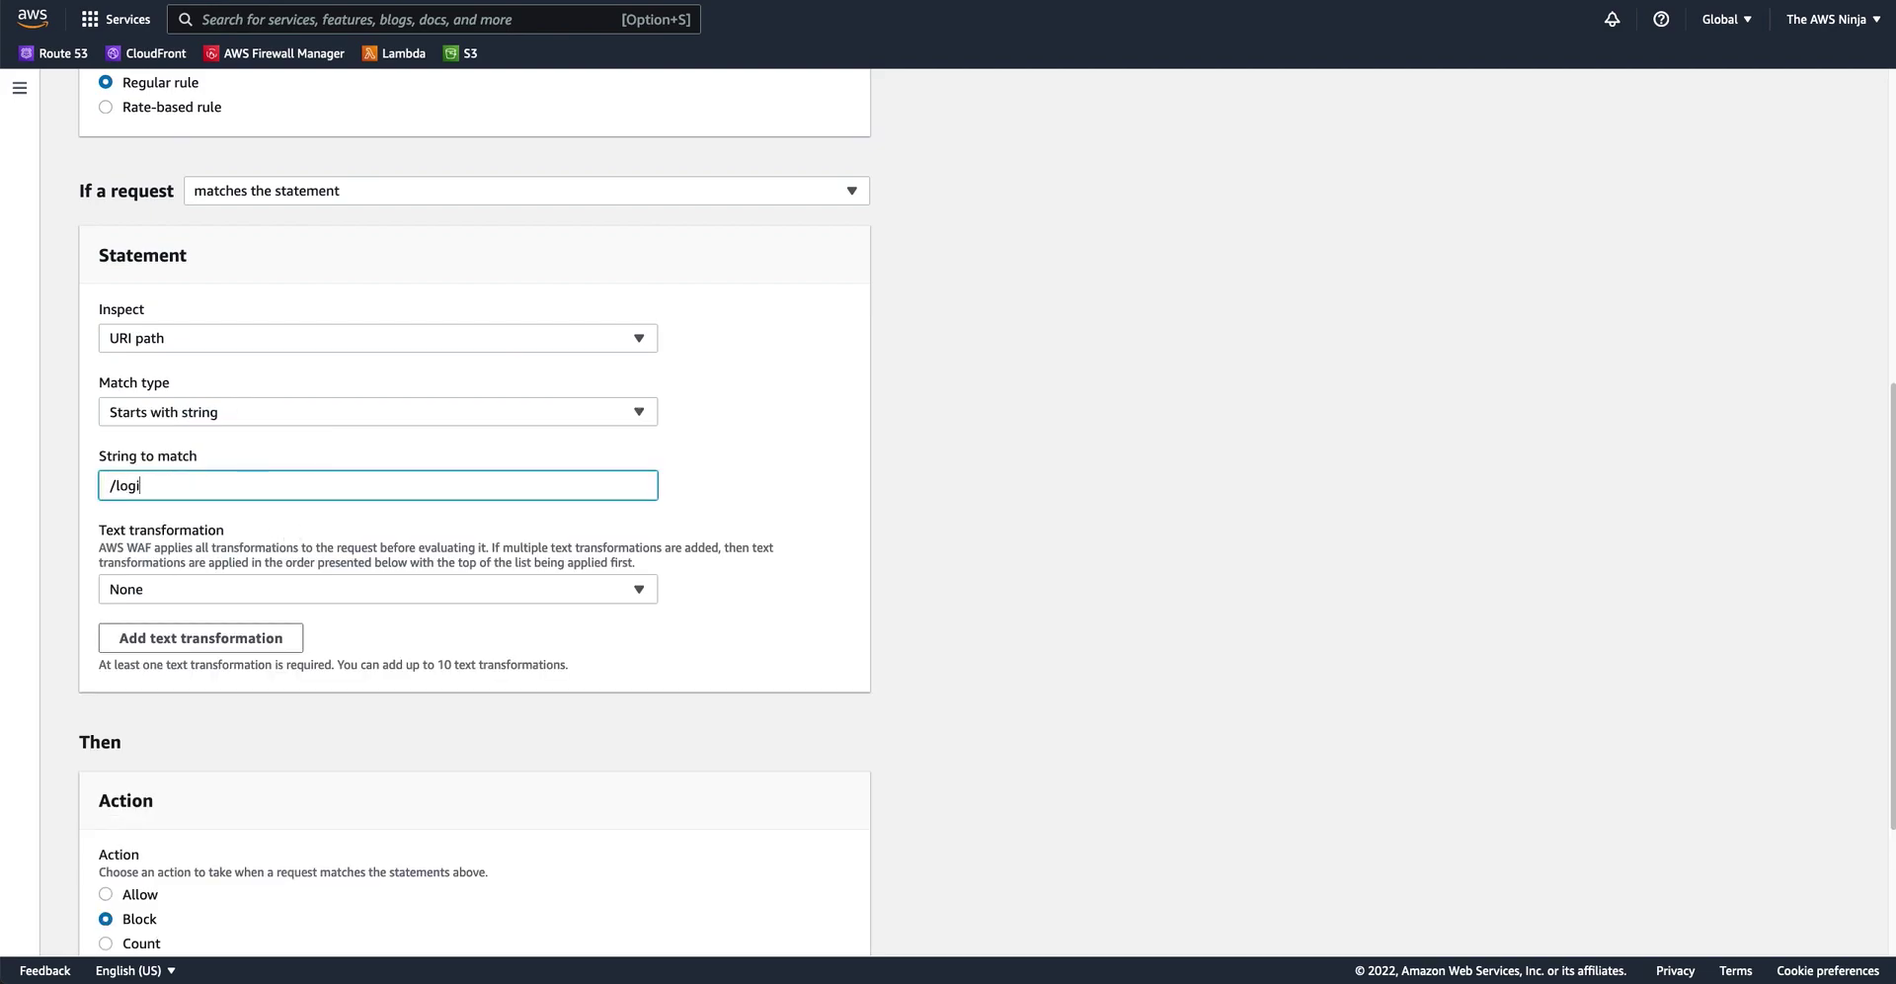
pyautogui.click(846, 491)
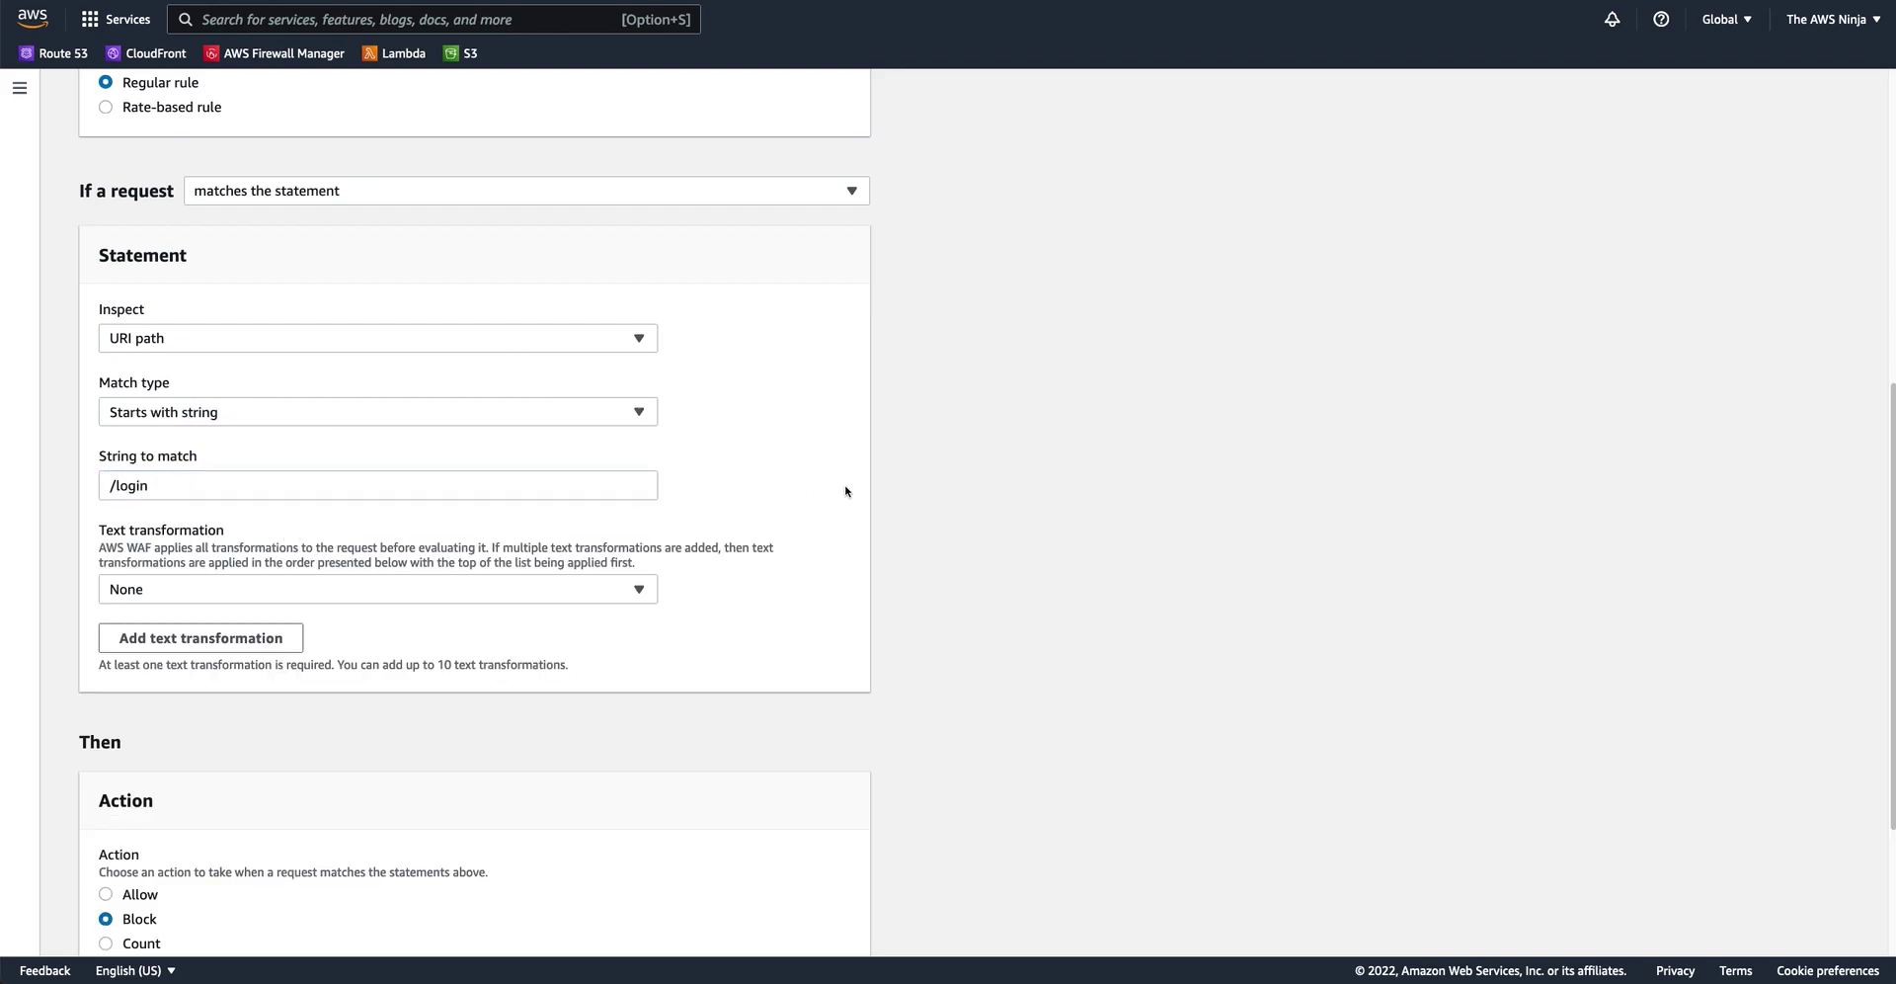
# Step: Enable a custom response for the rule's Block action and set its response code to 302
pyautogui.scroll(-1, 845, 491)
pyautogui.scroll(-4, 790, 469)
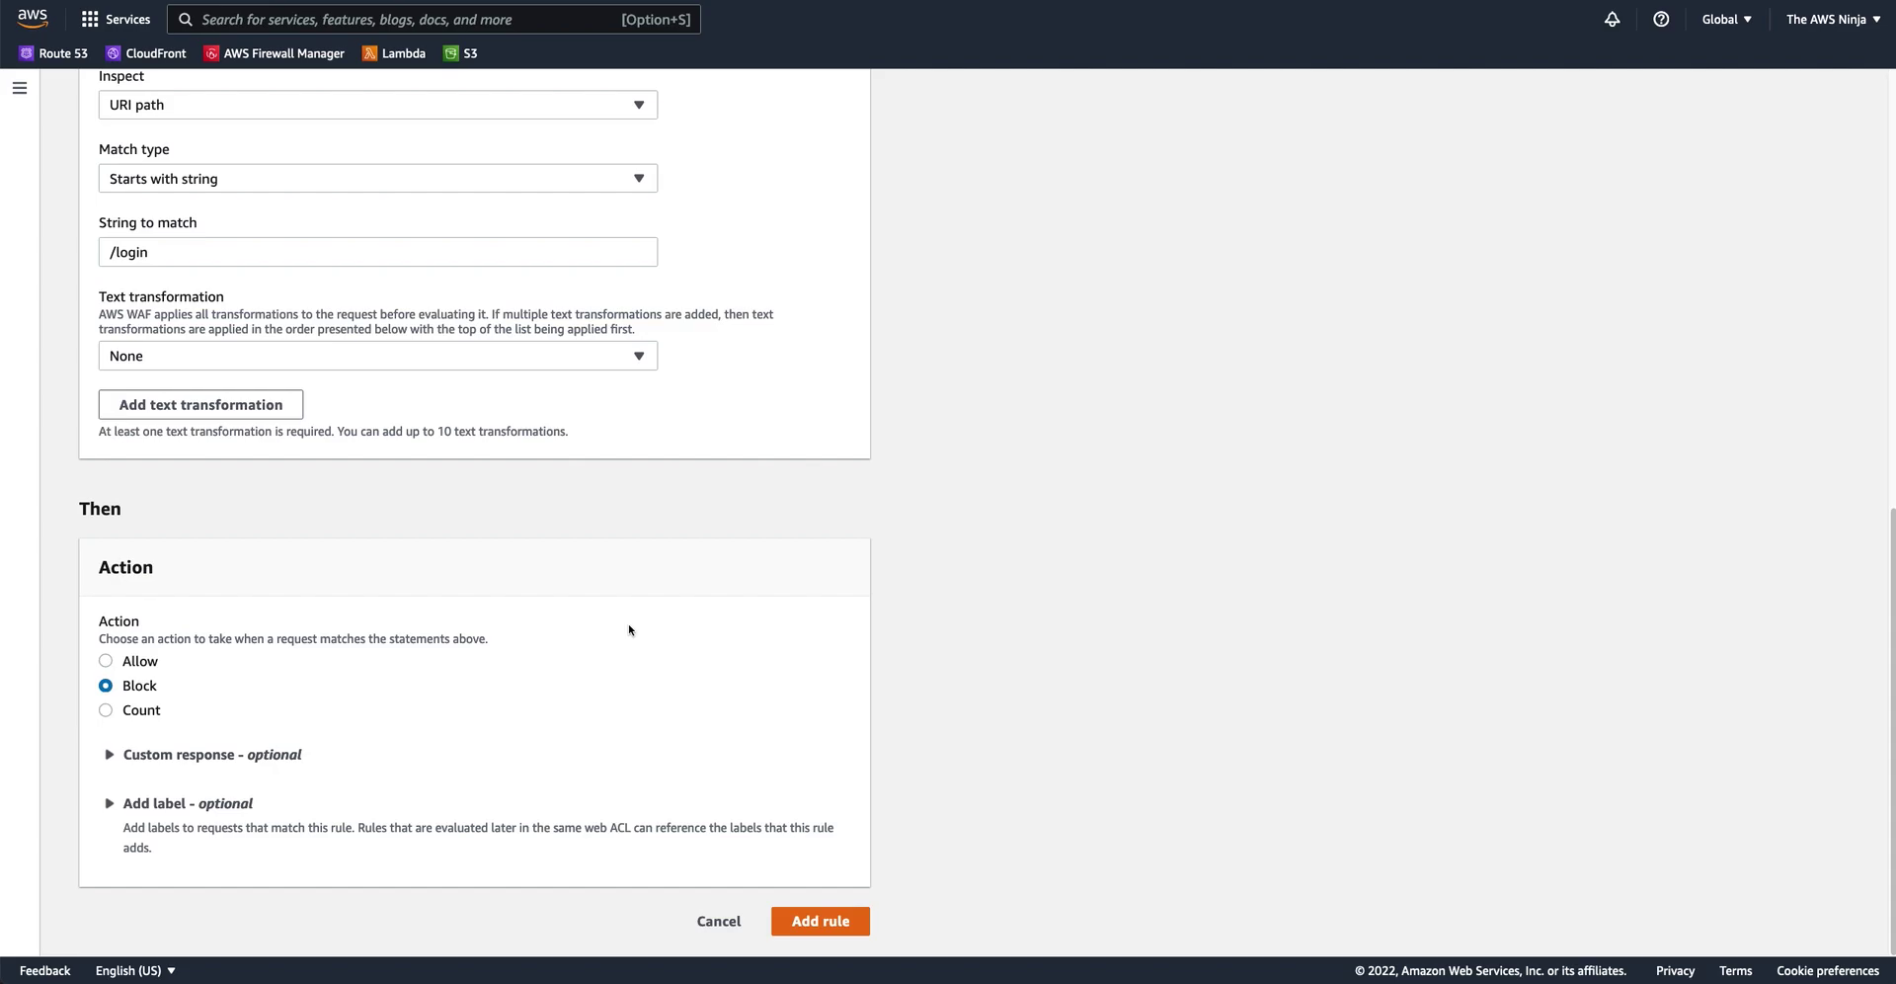
pyautogui.click(151, 765)
pyautogui.scroll(-1, 388, 728)
pyautogui.click(106, 734)
pyautogui.scroll(-2, 365, 722)
pyautogui.click(381, 642)
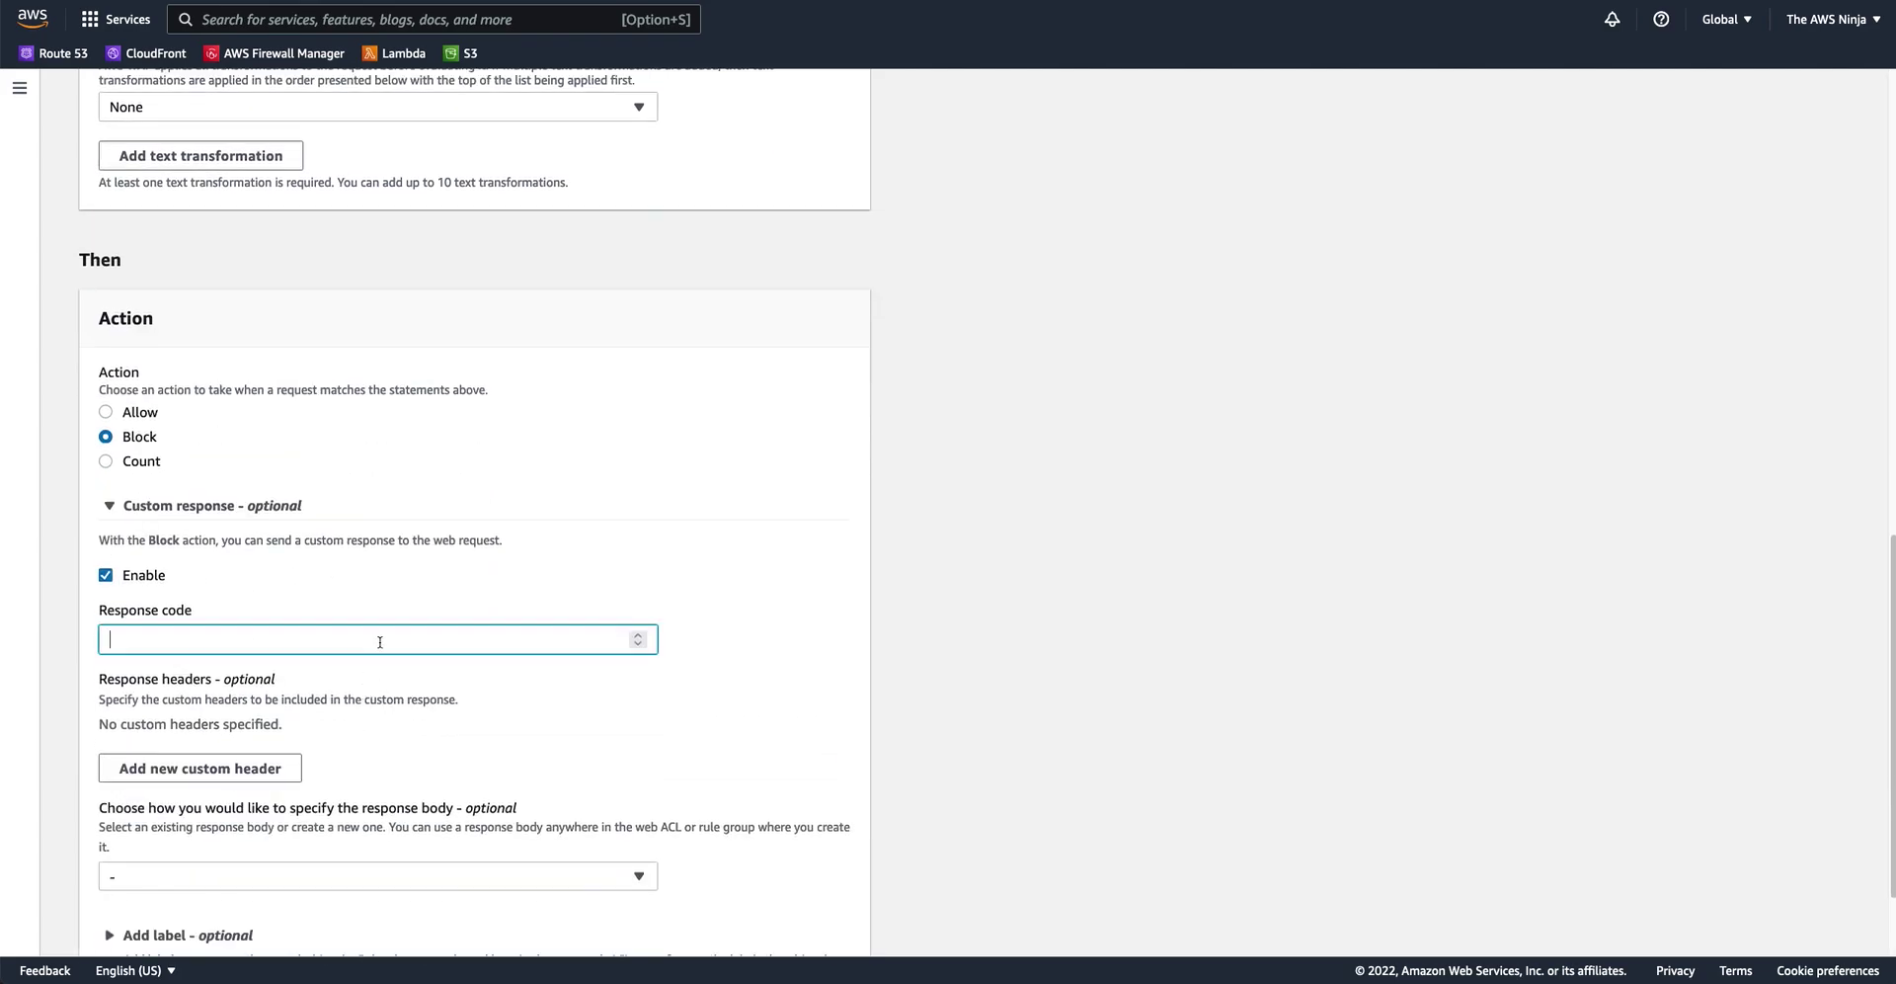
pyautogui.write('302')
pyautogui.click(280, 758)
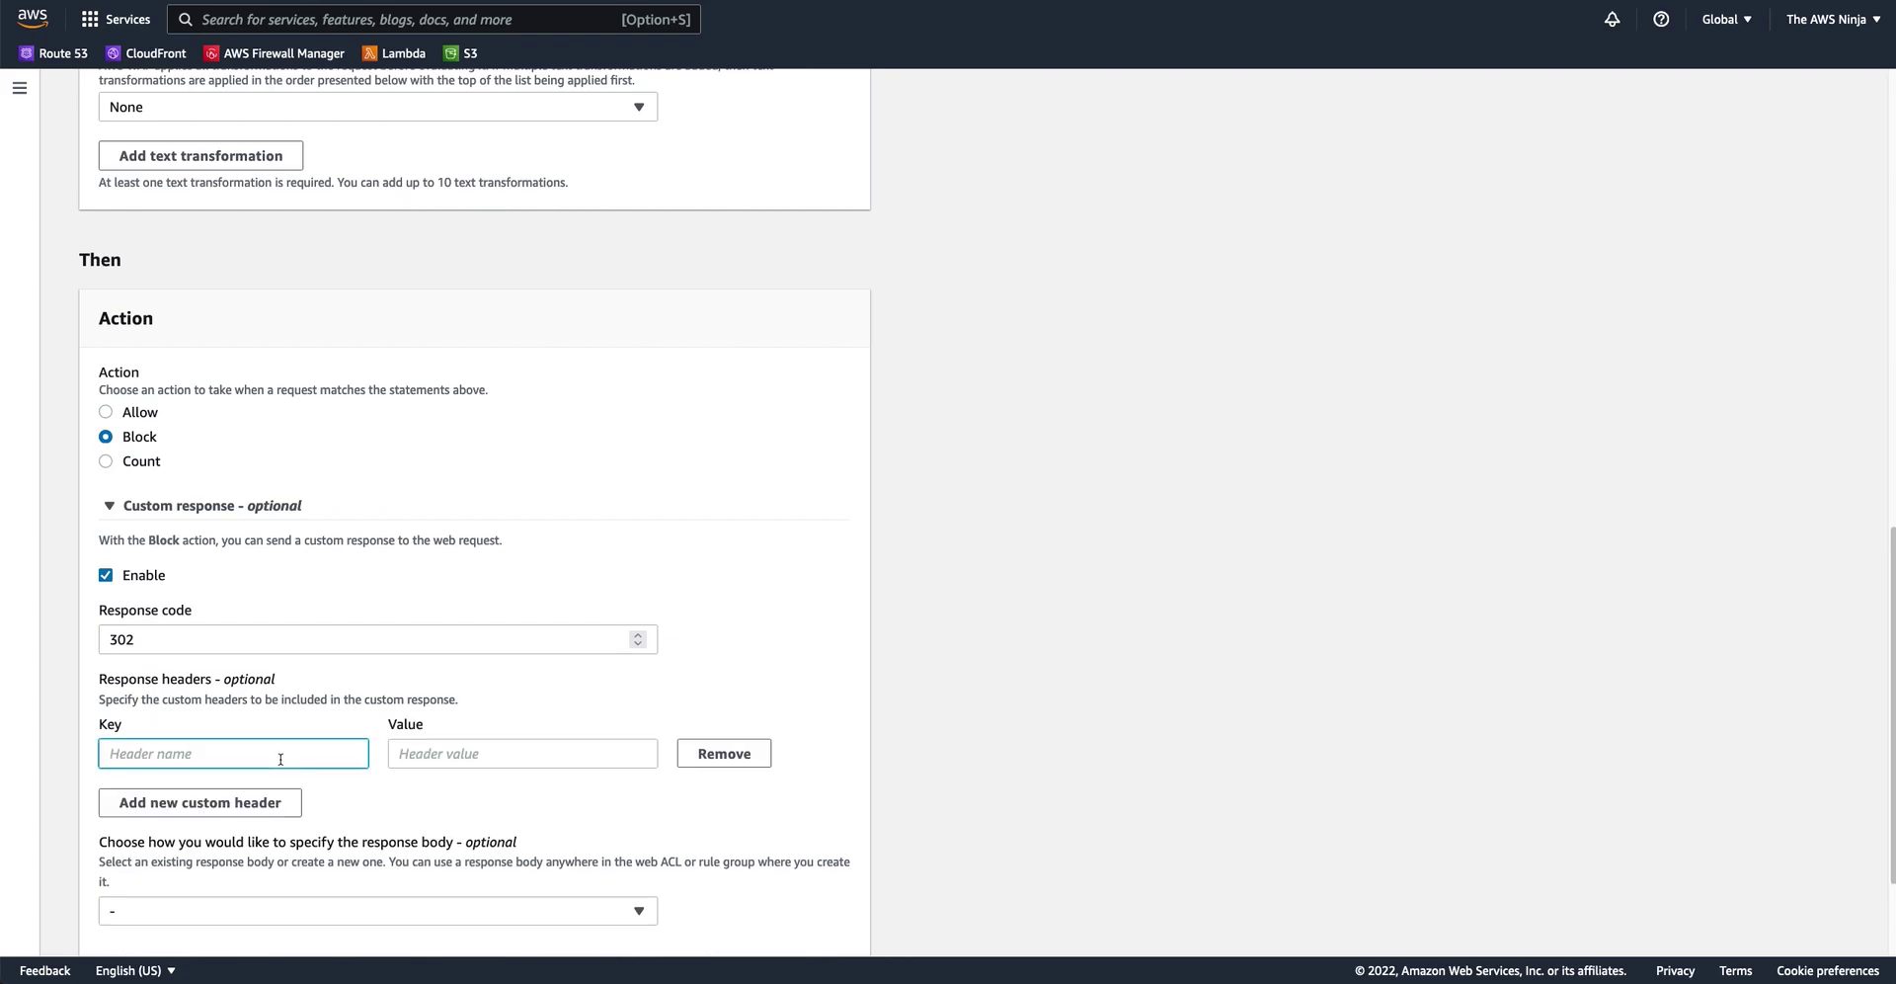
pyautogui.write('Locato')
pyautogui.press('BackSpace')
pyautogui.write('ion')
pyautogui.press('Tab')
pyautogui.write('https://login.services.com')
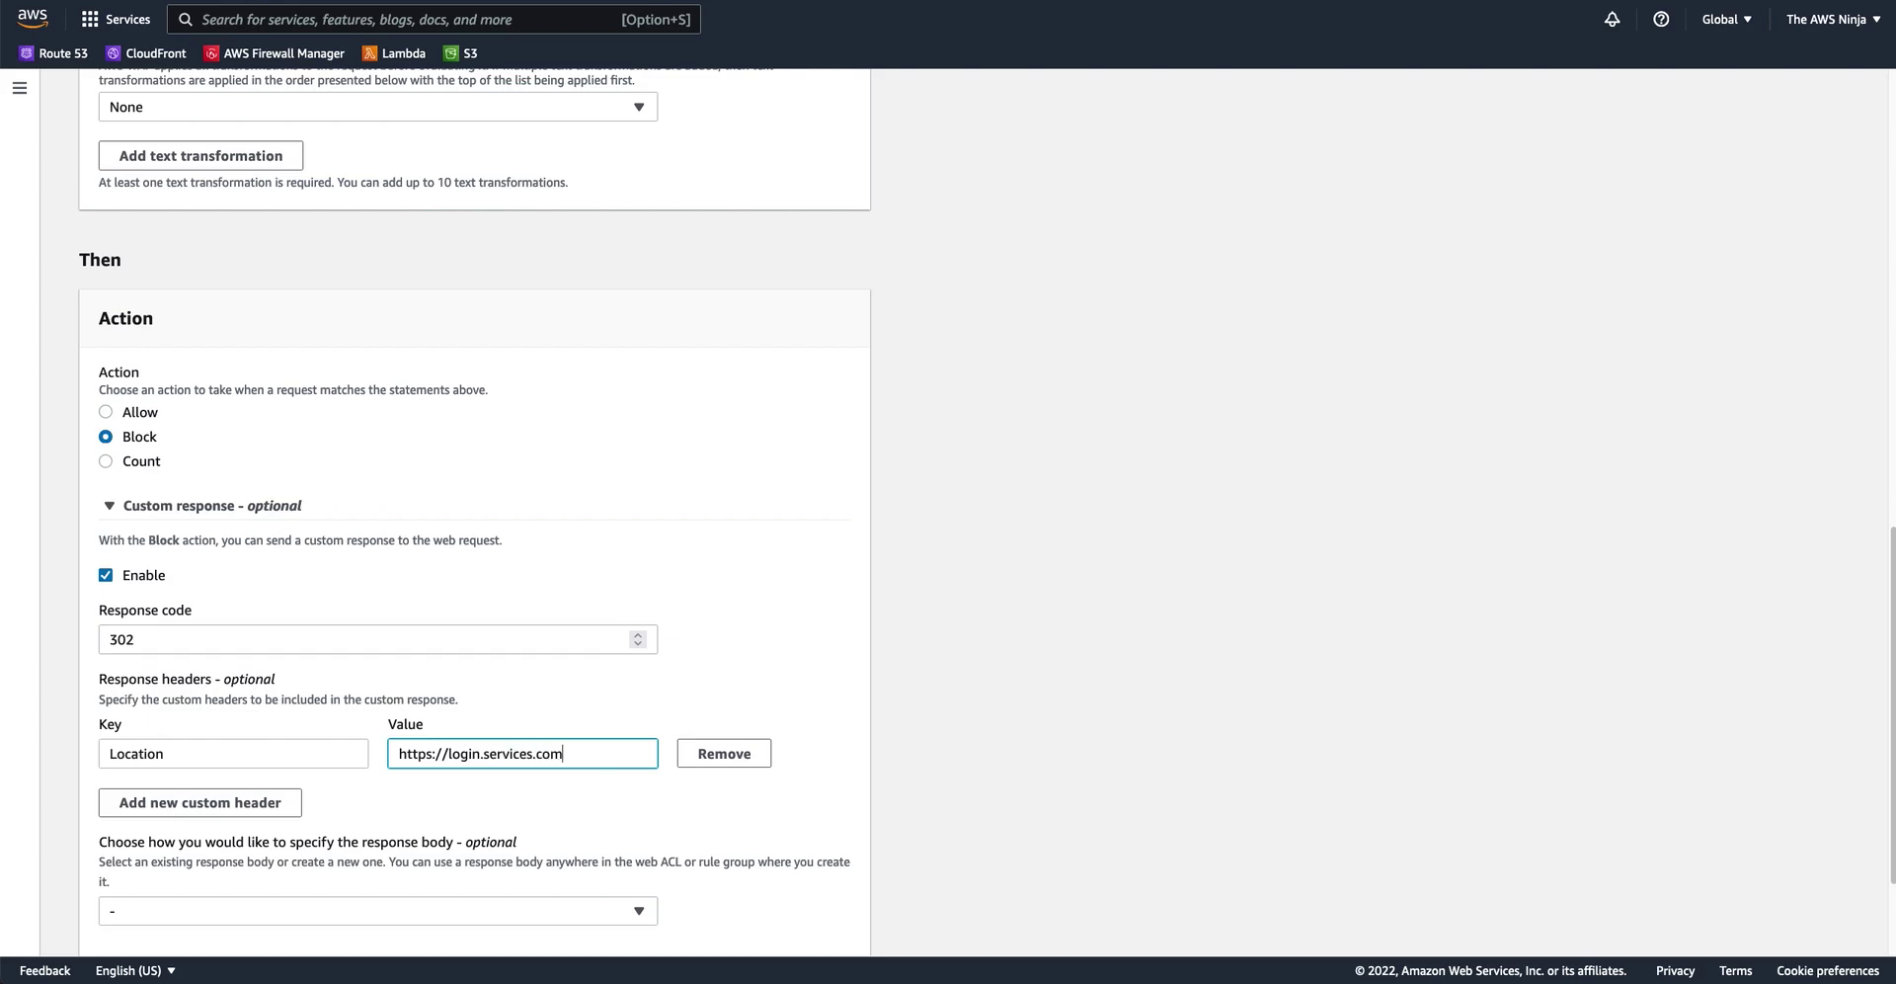
pyautogui.click(932, 699)
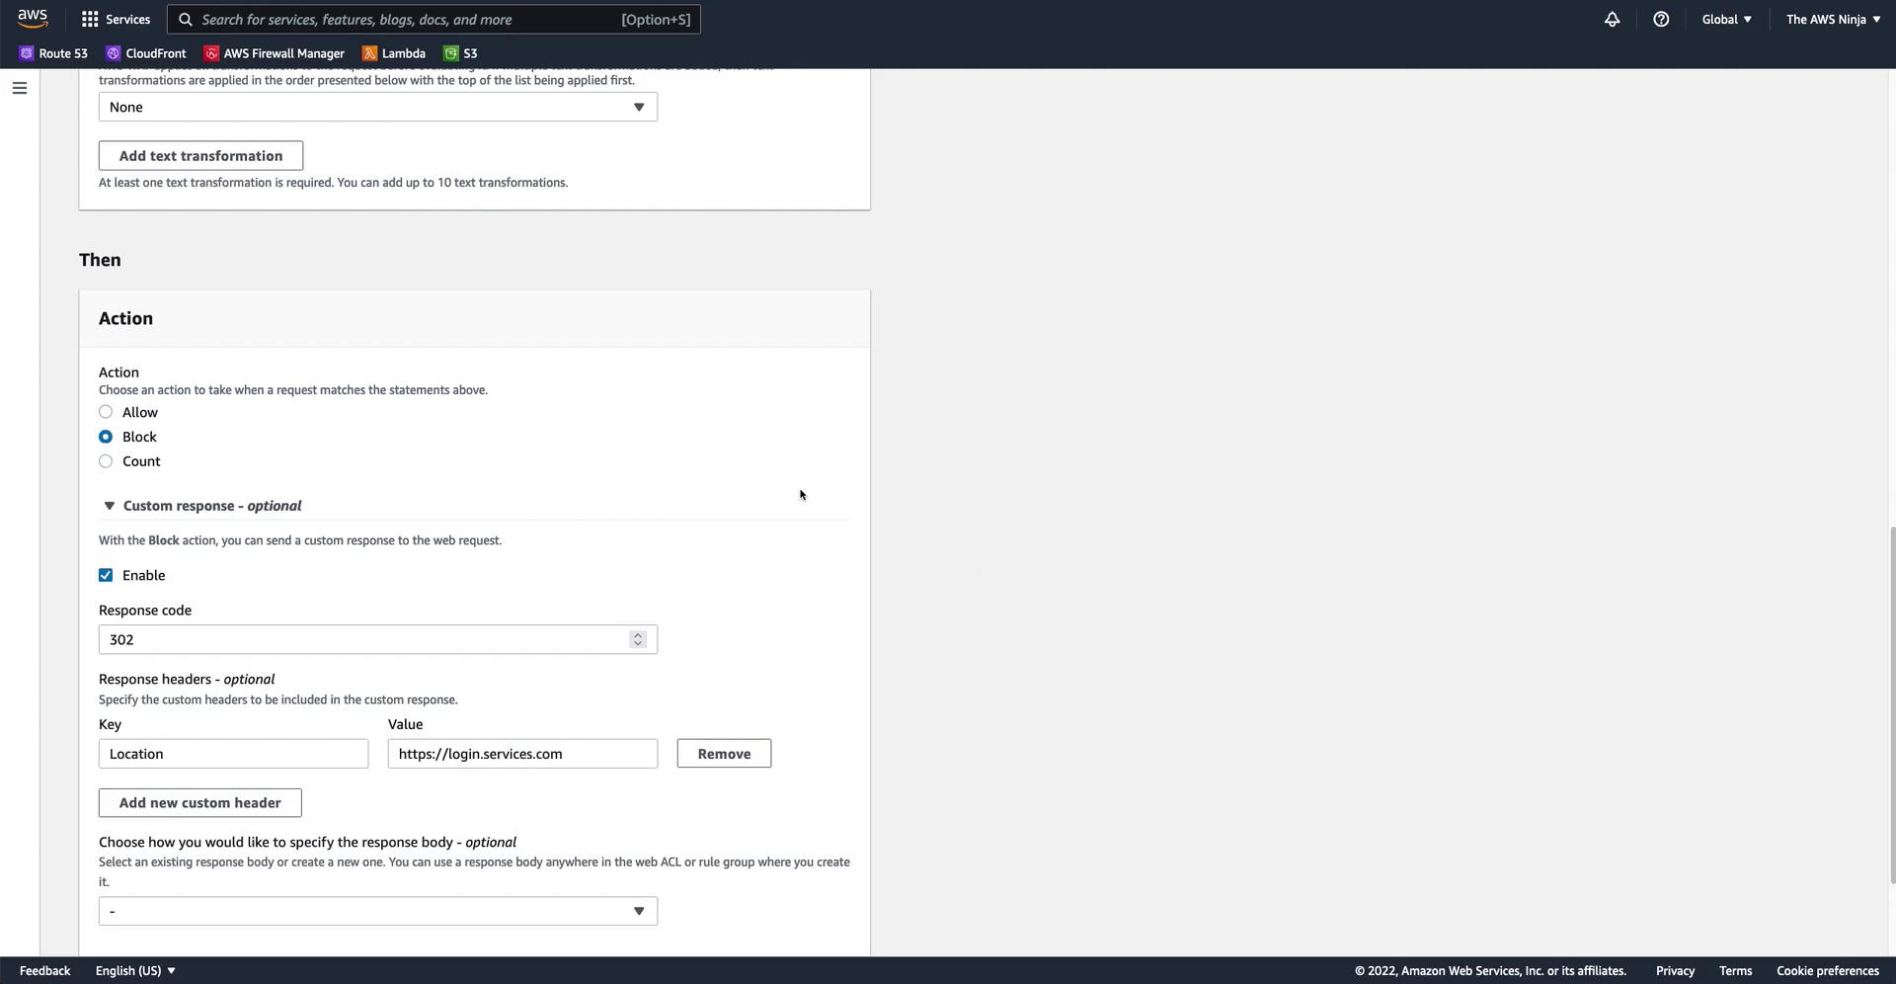
# Step: Check the rule's /login match string and redirect header, add the rule to SimpleWebACL and save the rule priority
pyautogui.scroll(5, 801, 493)
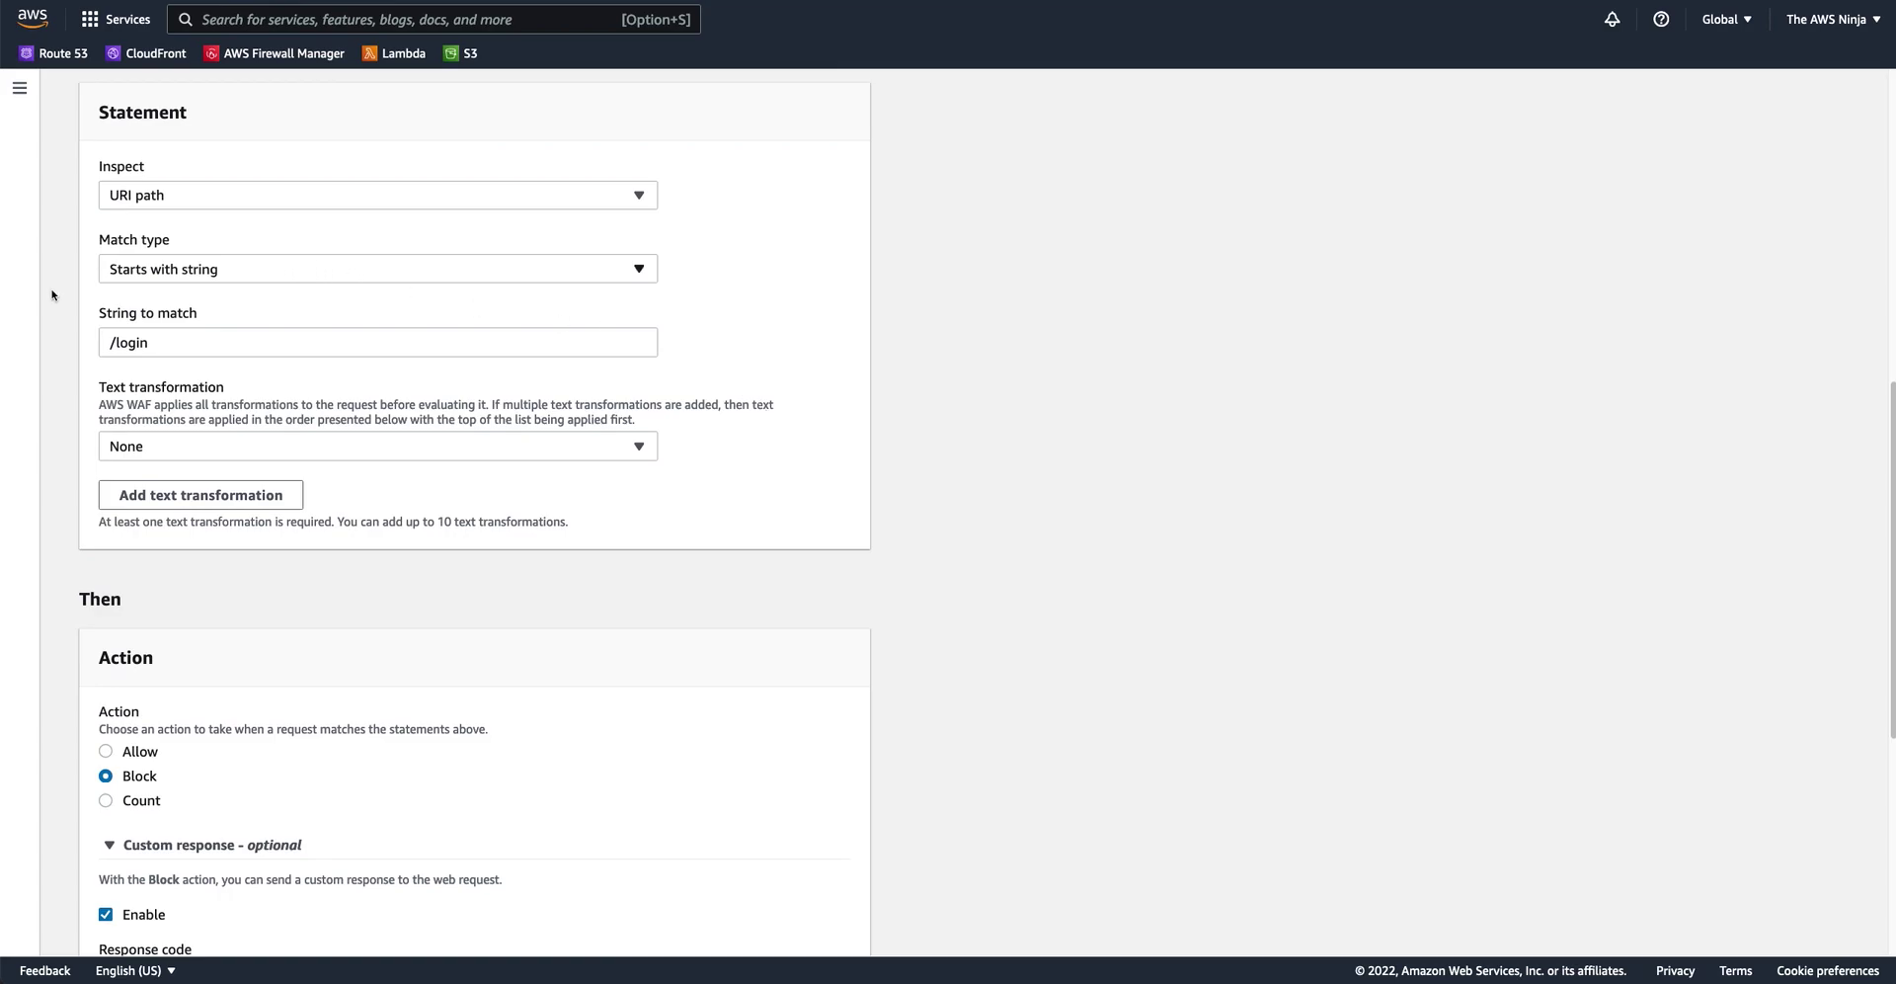
pyautogui.moveTo(180, 355); pyautogui.dragTo(102, 343)
pyautogui.click(733, 314)
pyautogui.scroll(-3, 786, 395)
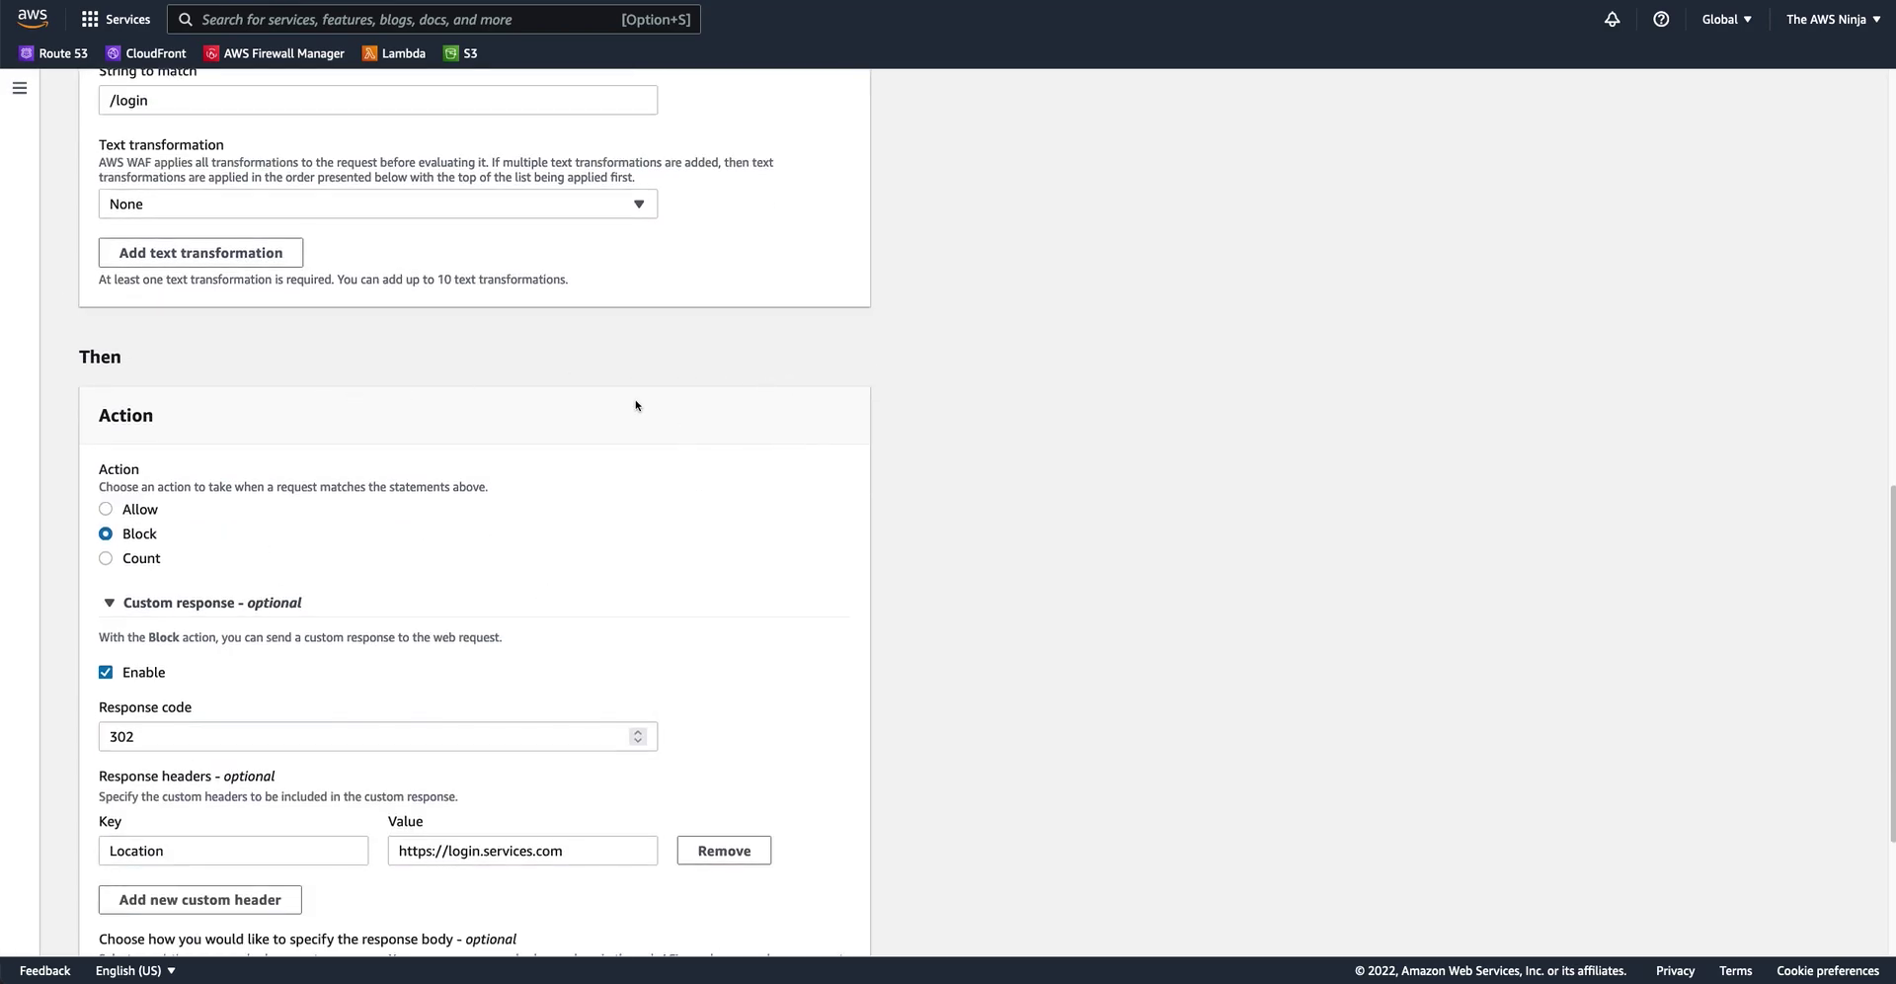
pyautogui.scroll(-1, 636, 405)
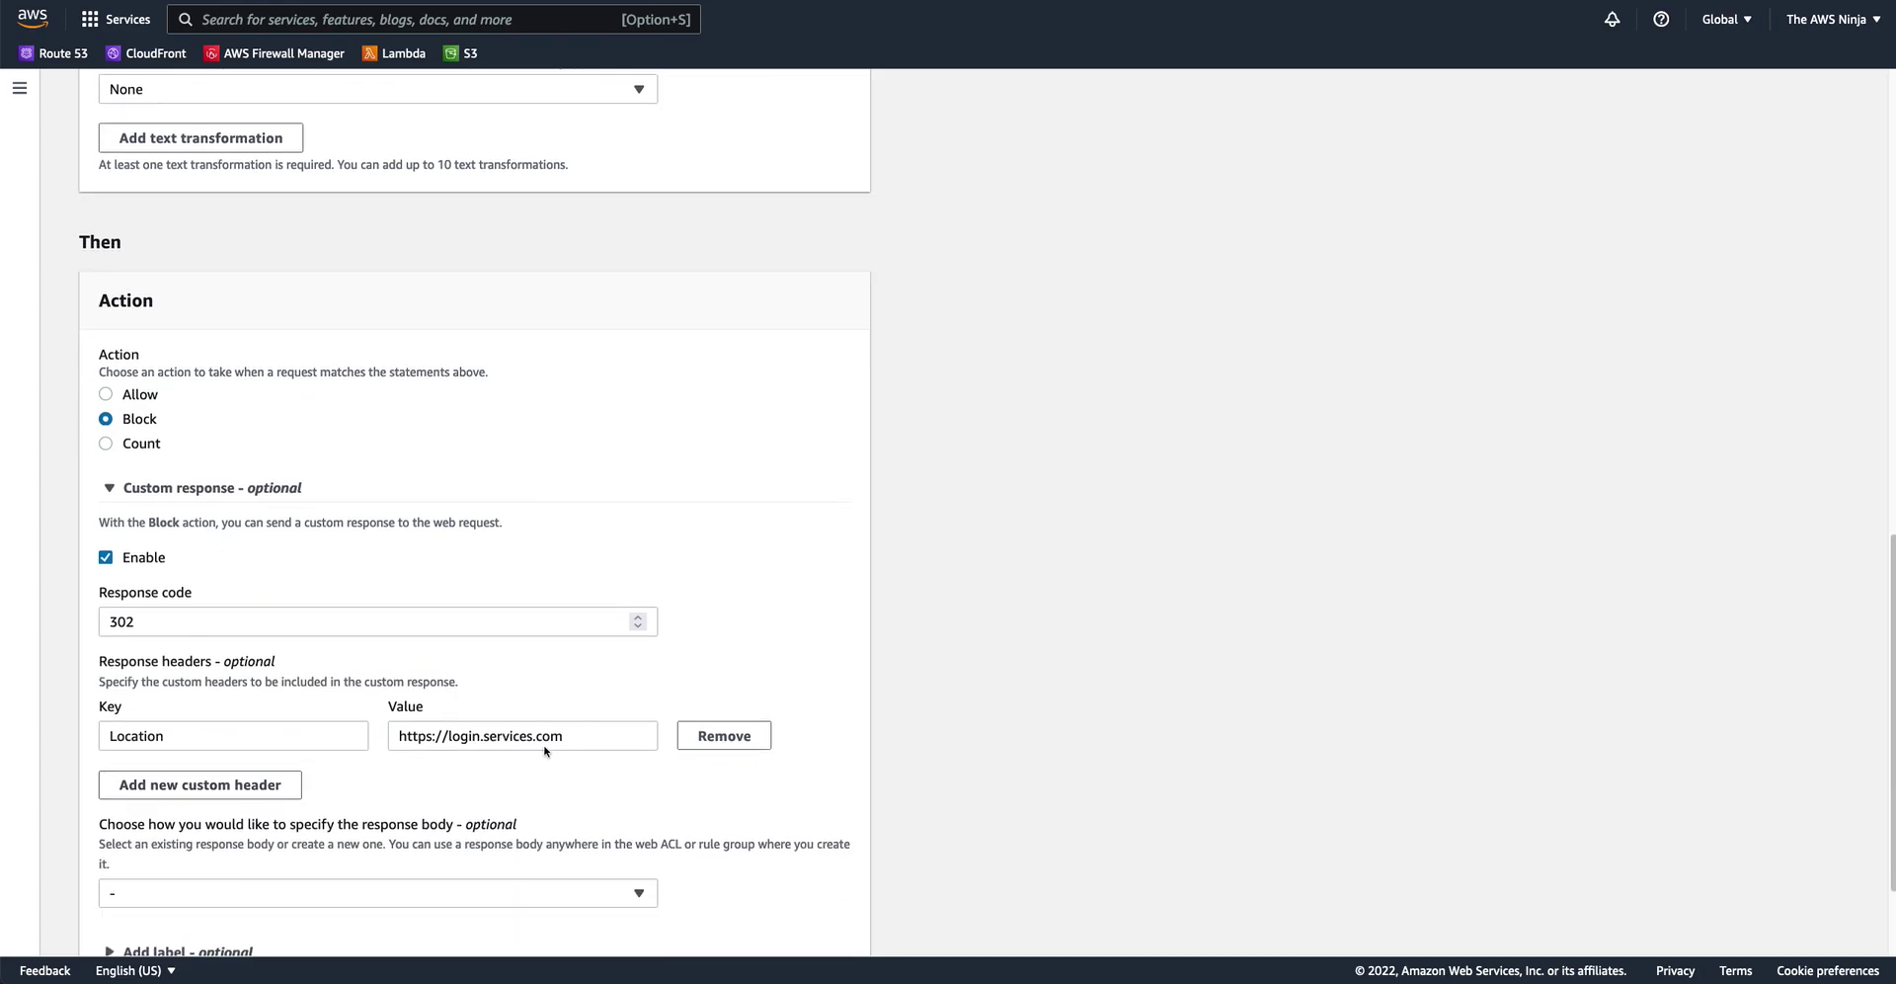
pyautogui.moveTo(614, 733)
pyautogui.mouseDown()
pyautogui.moveTo(352, 729)
pyautogui.moveTo(622, 734)
pyautogui.mouseUp()
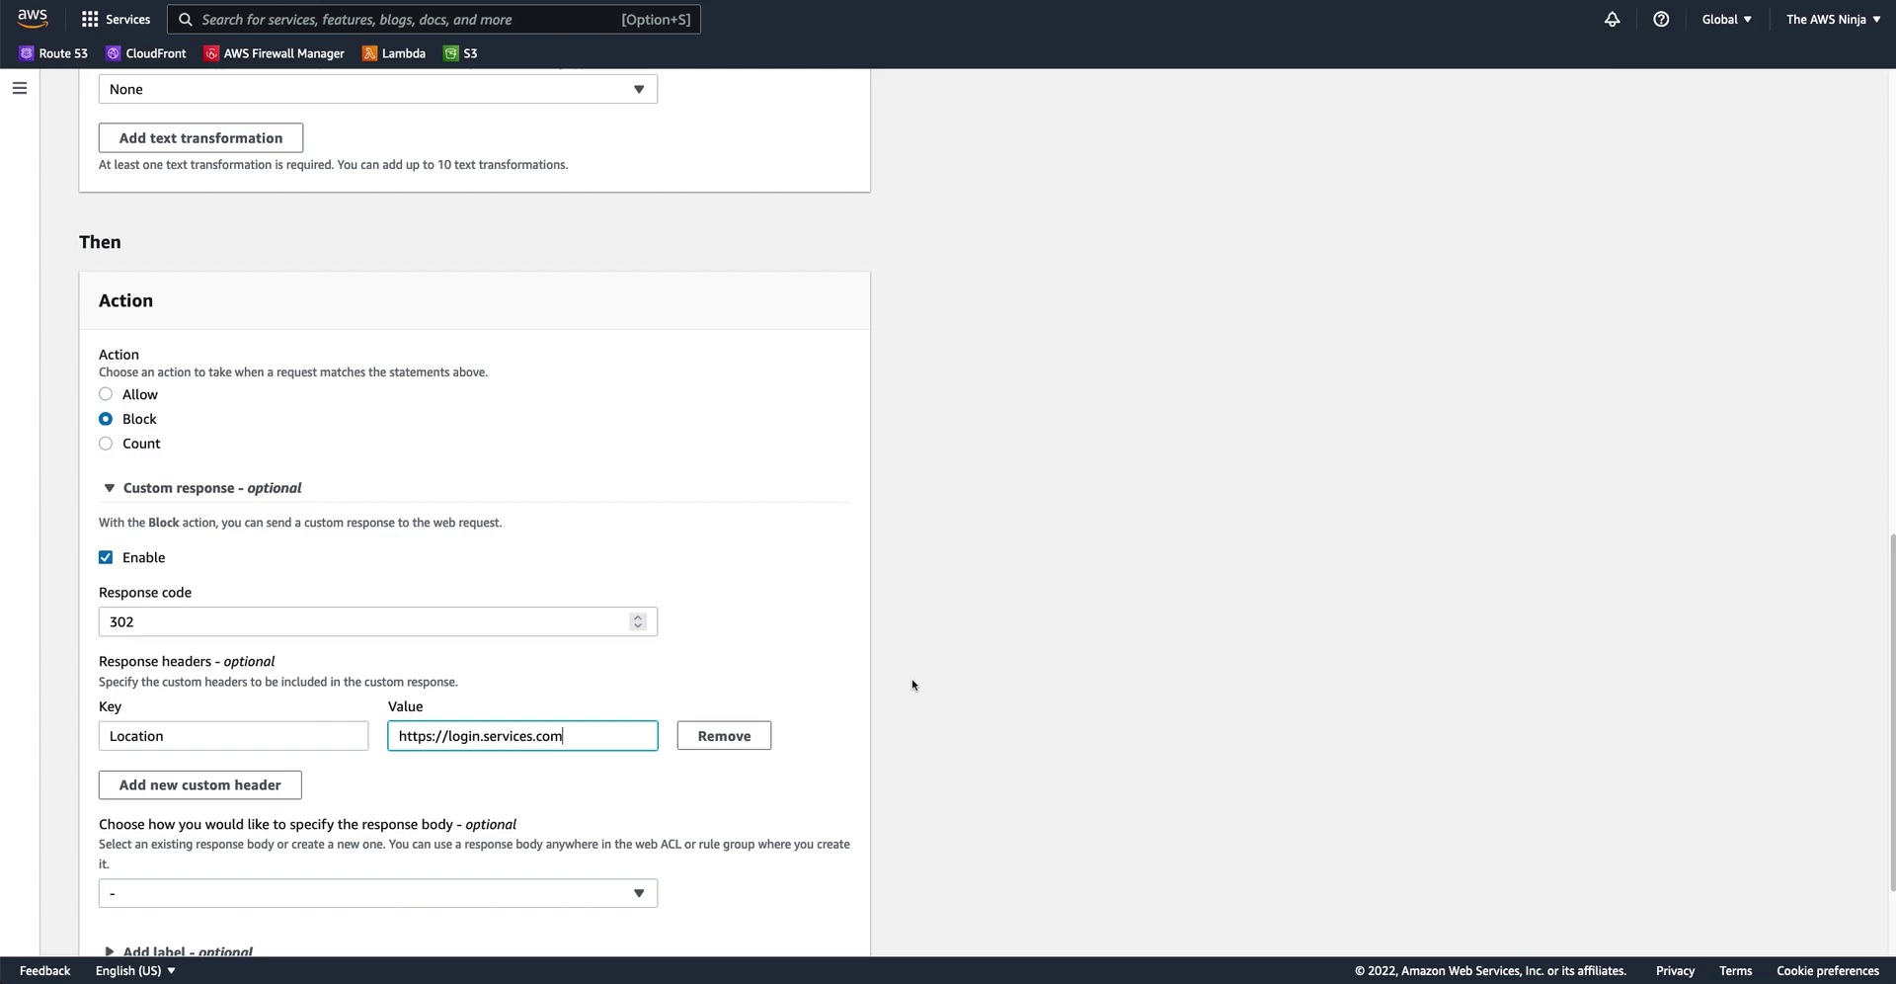
pyautogui.scroll(-2, 812, 647)
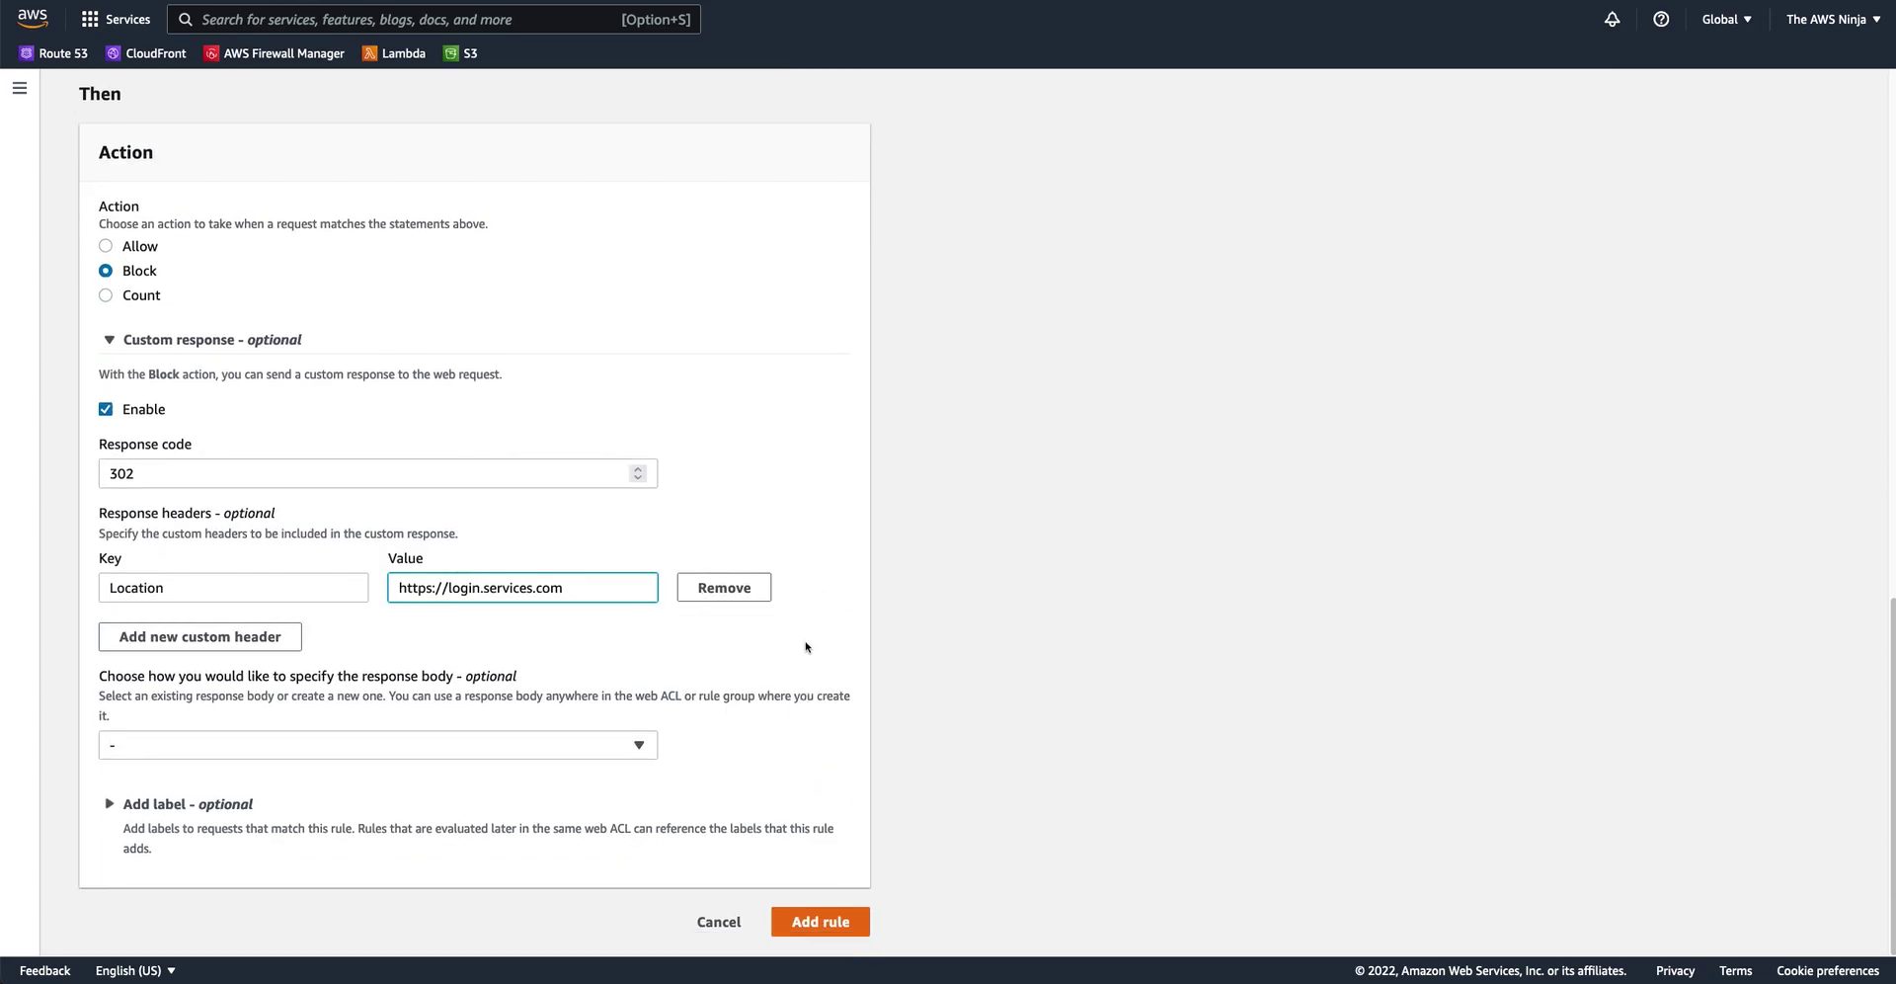
pyautogui.click(851, 928)
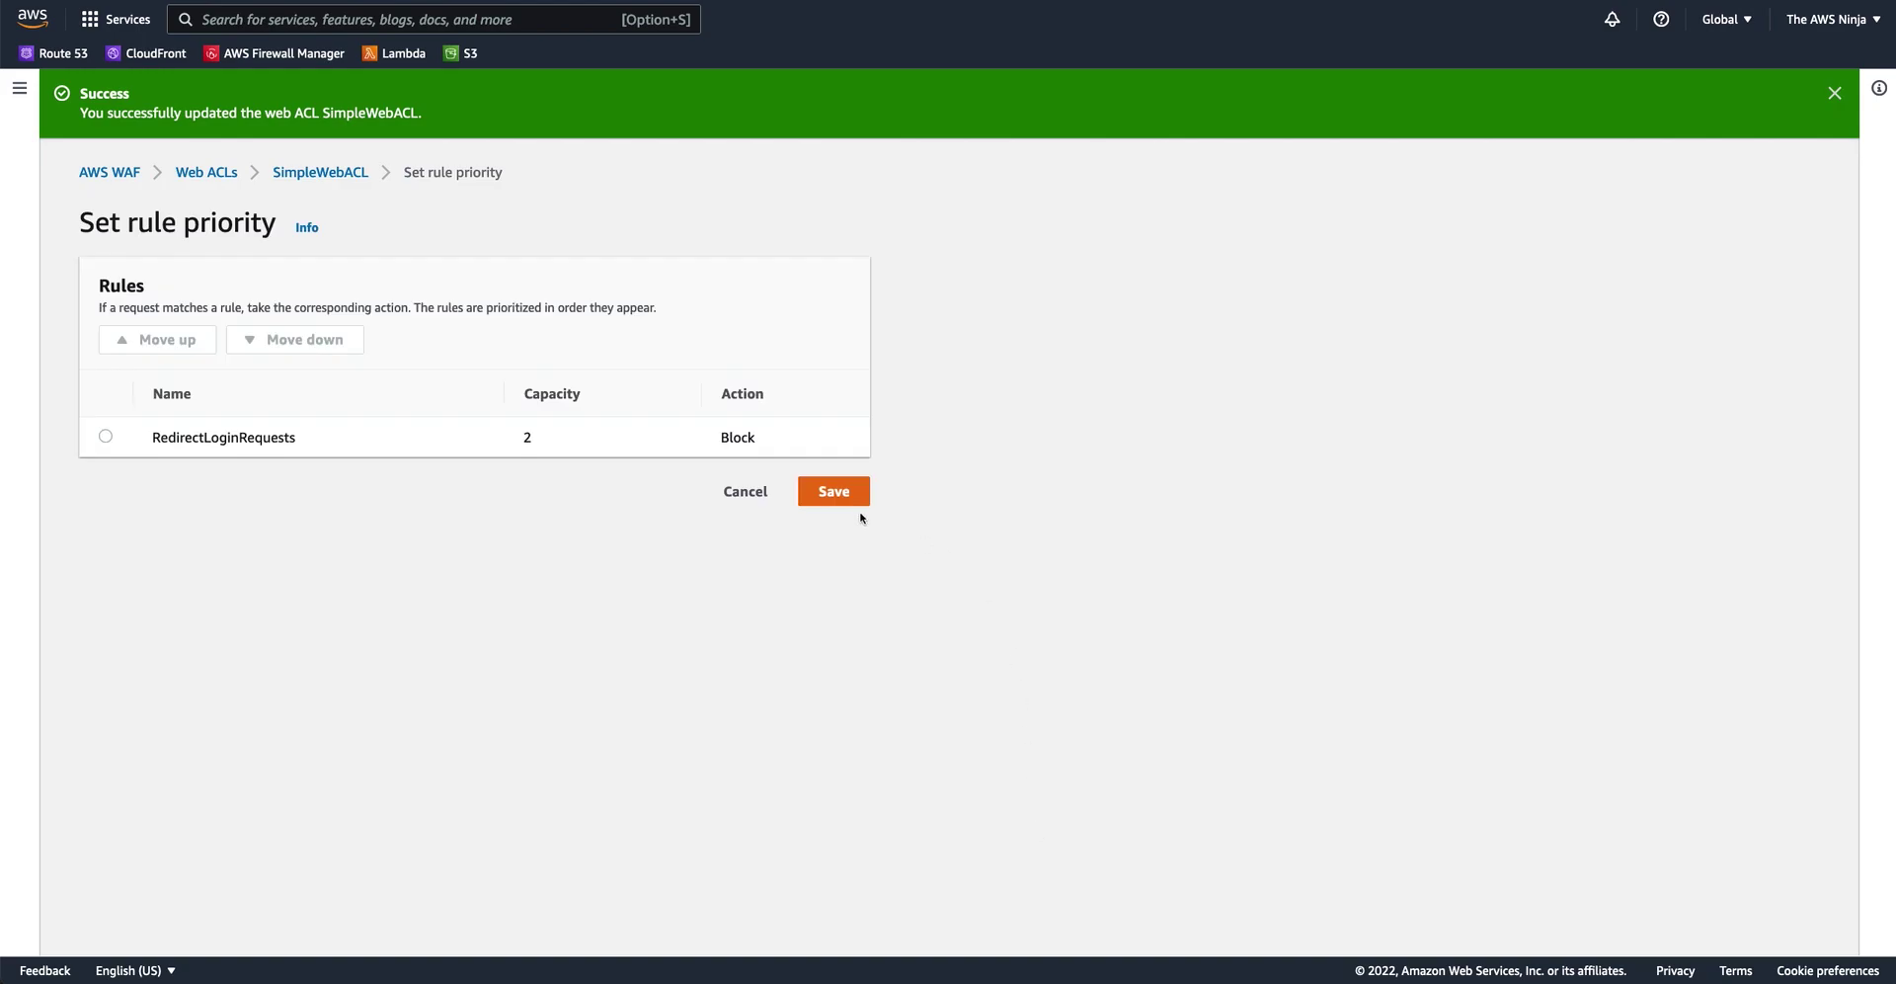
pyautogui.click(856, 500)
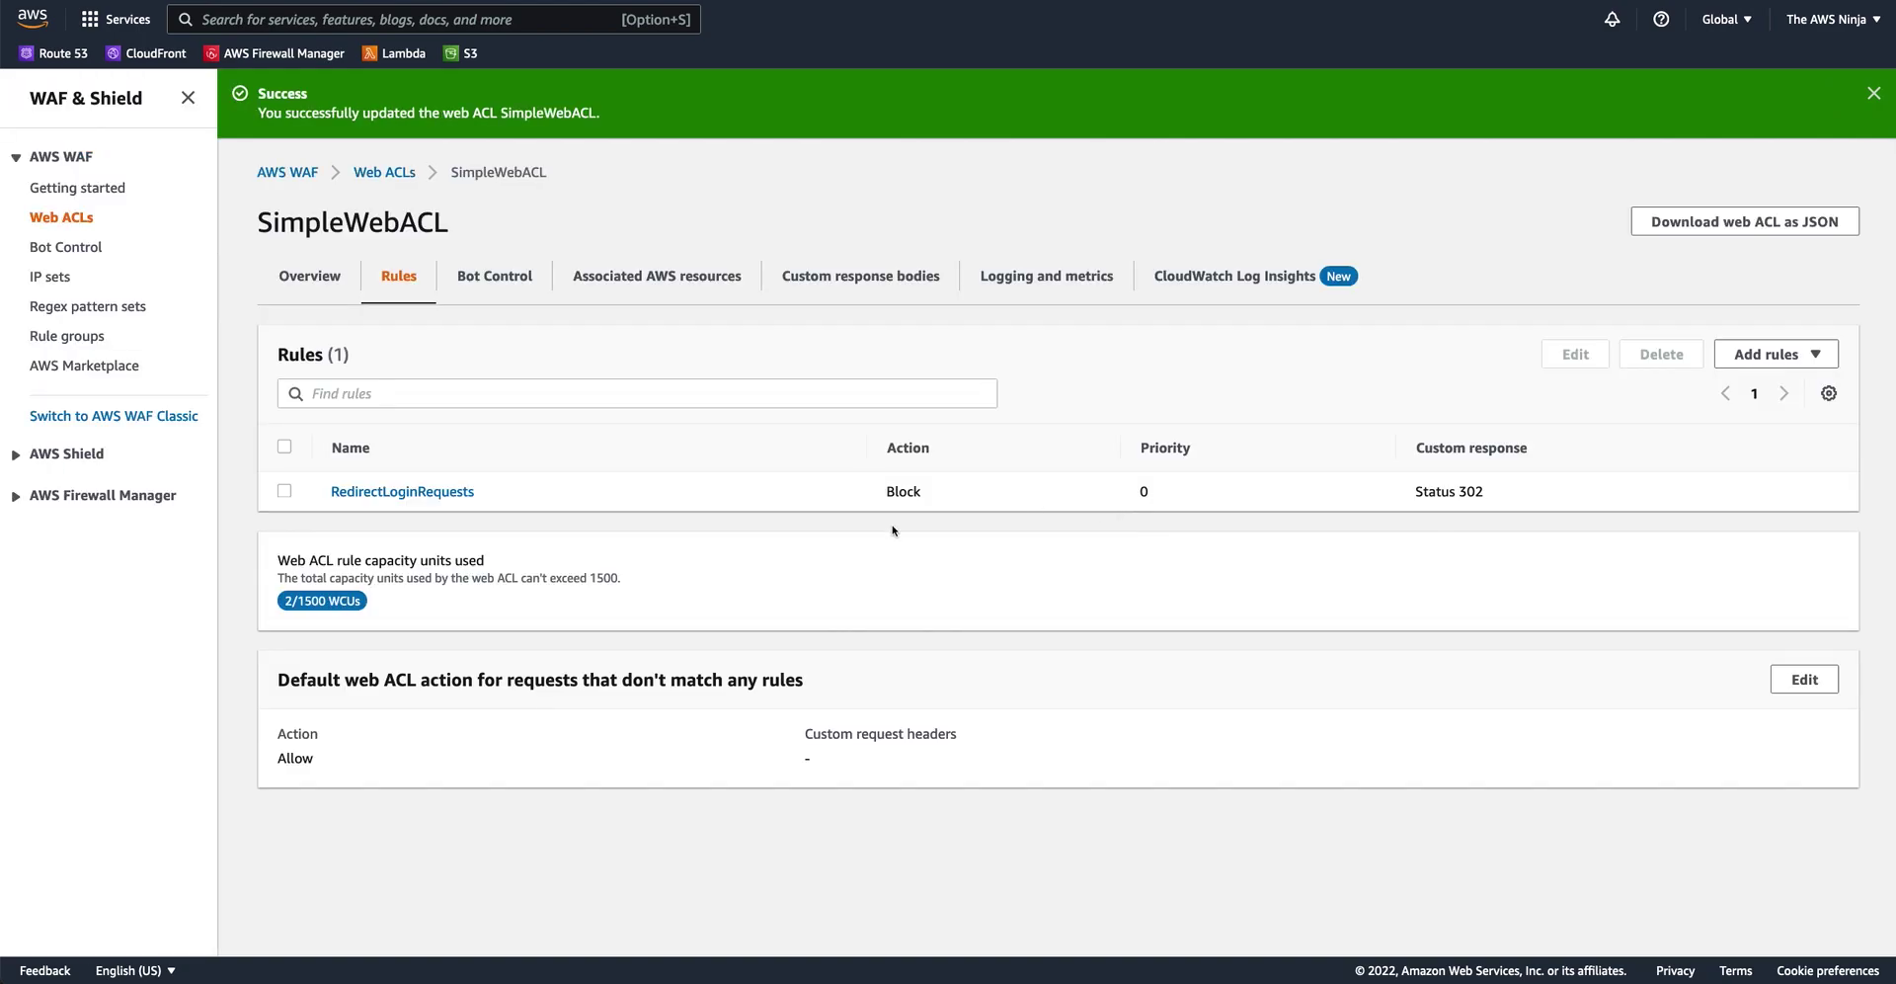
# Step: Open the details of the RedirectLoginRequests rule and review its match statement and action
pyautogui.click(446, 499)
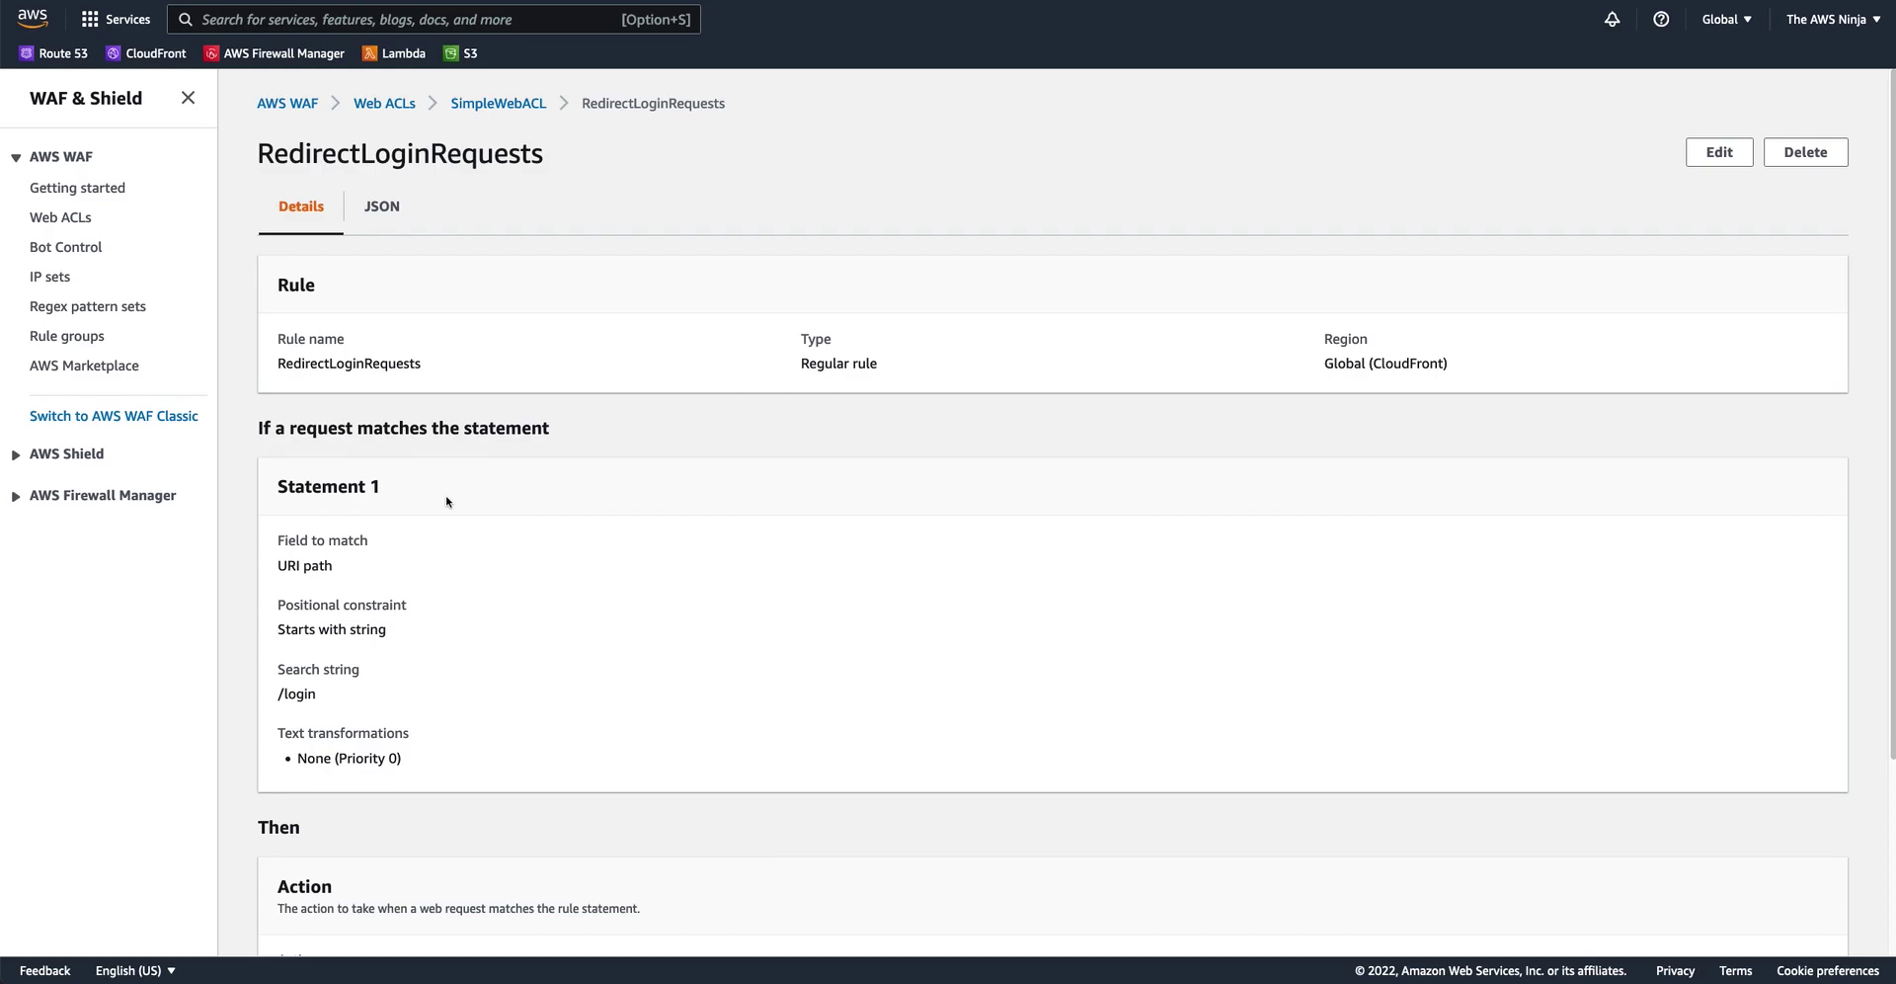
pyautogui.scroll(-2, 397, 571)
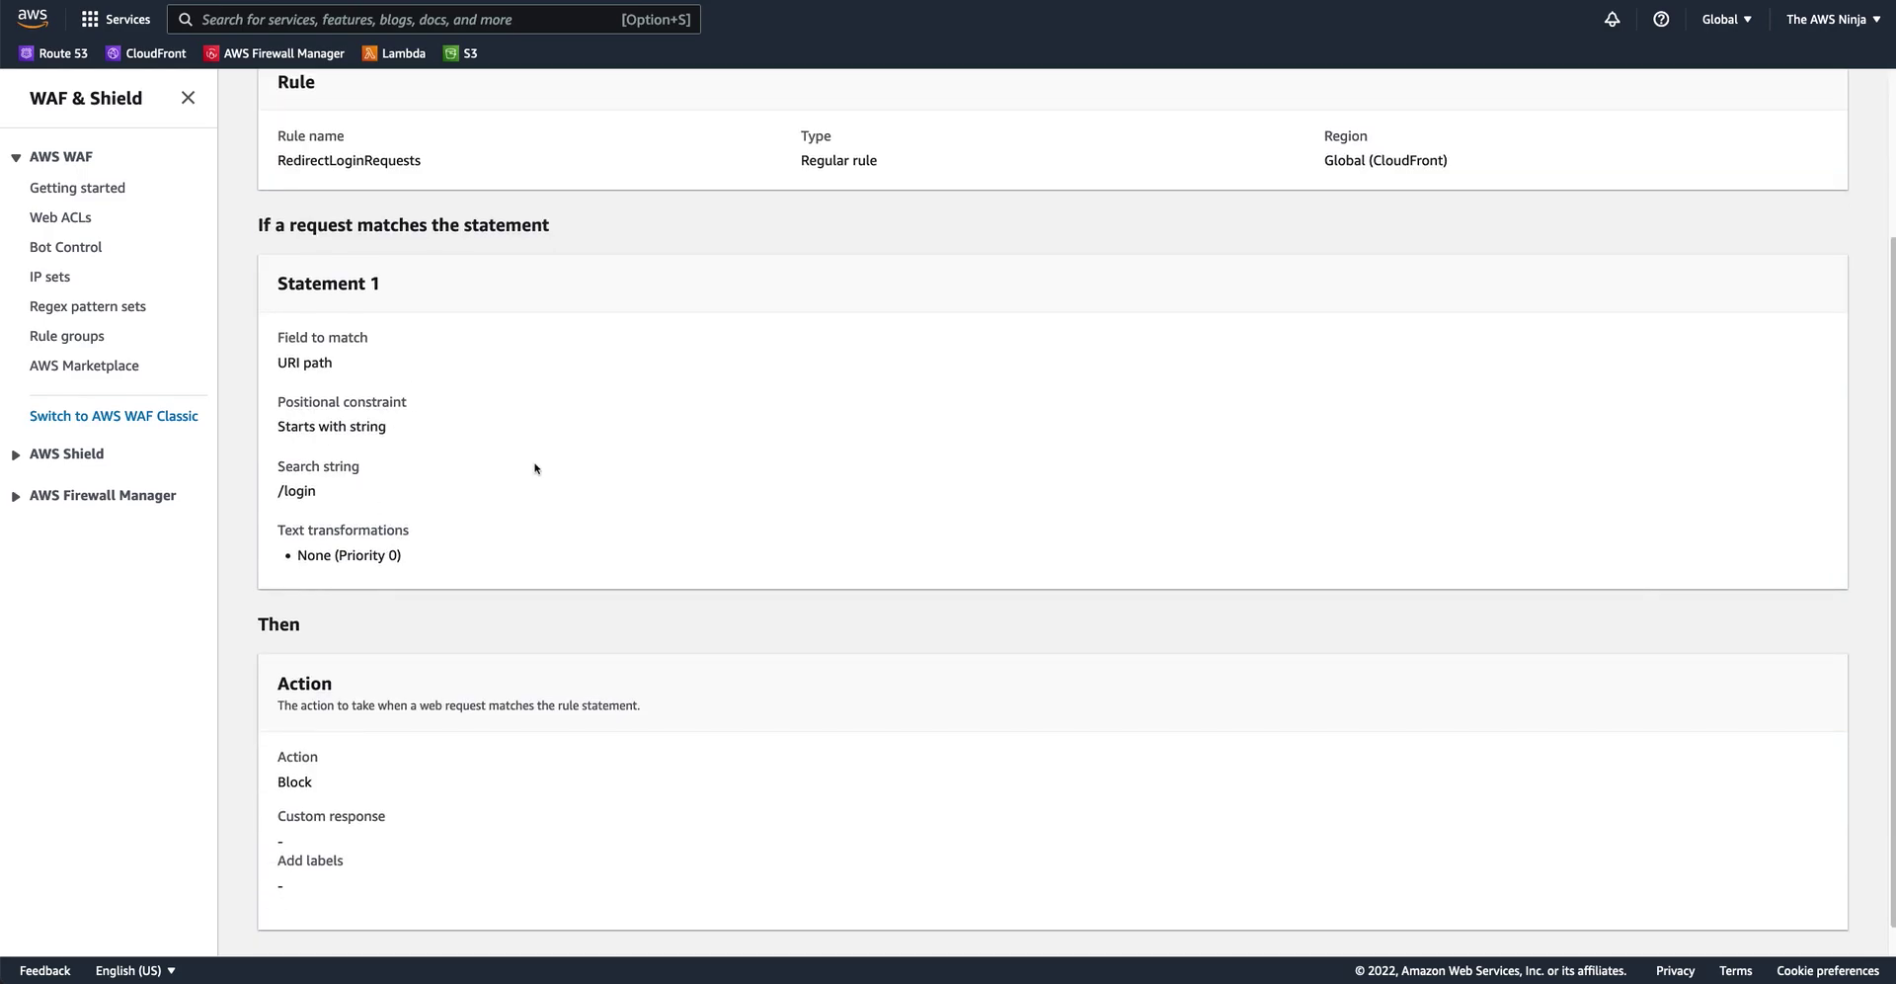
pyautogui.scroll(2, 762, 533)
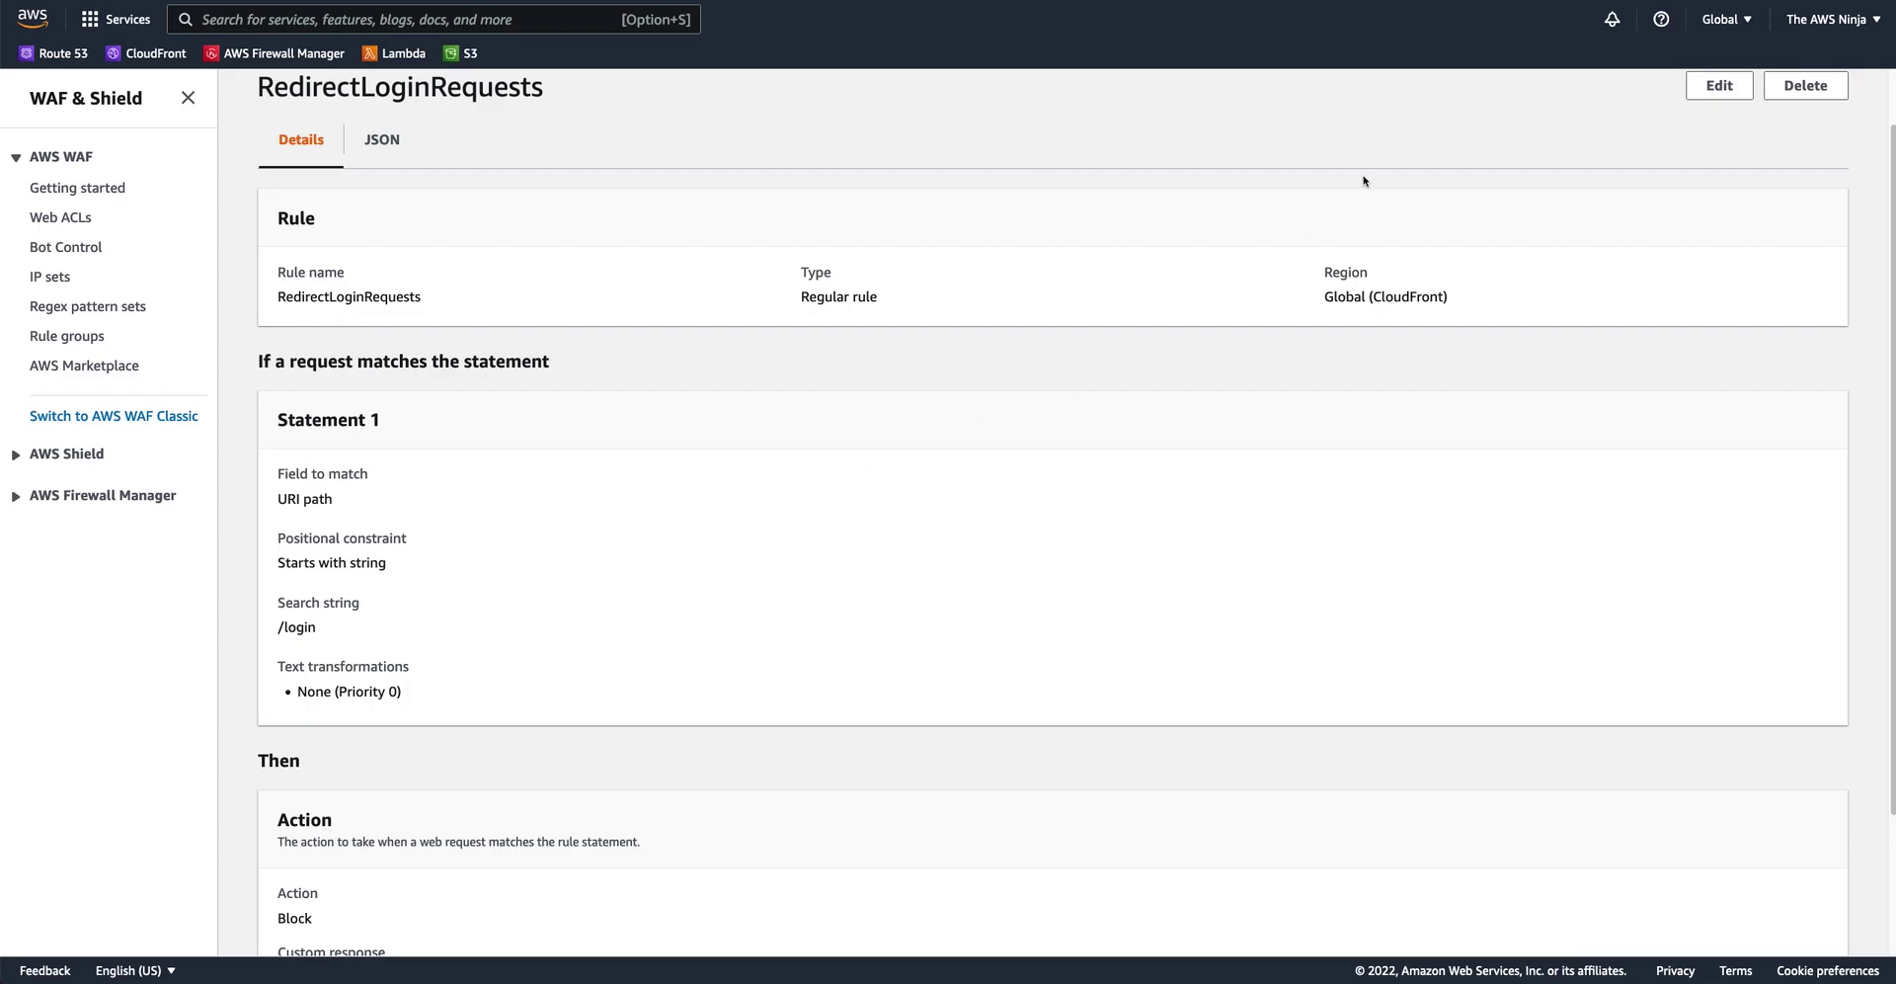
# Step: Edit the RedirectLoginRequests rule to inspect the request body with JSON as the content type
pyautogui.click(1716, 85)
pyautogui.scroll(-2, 567, 550)
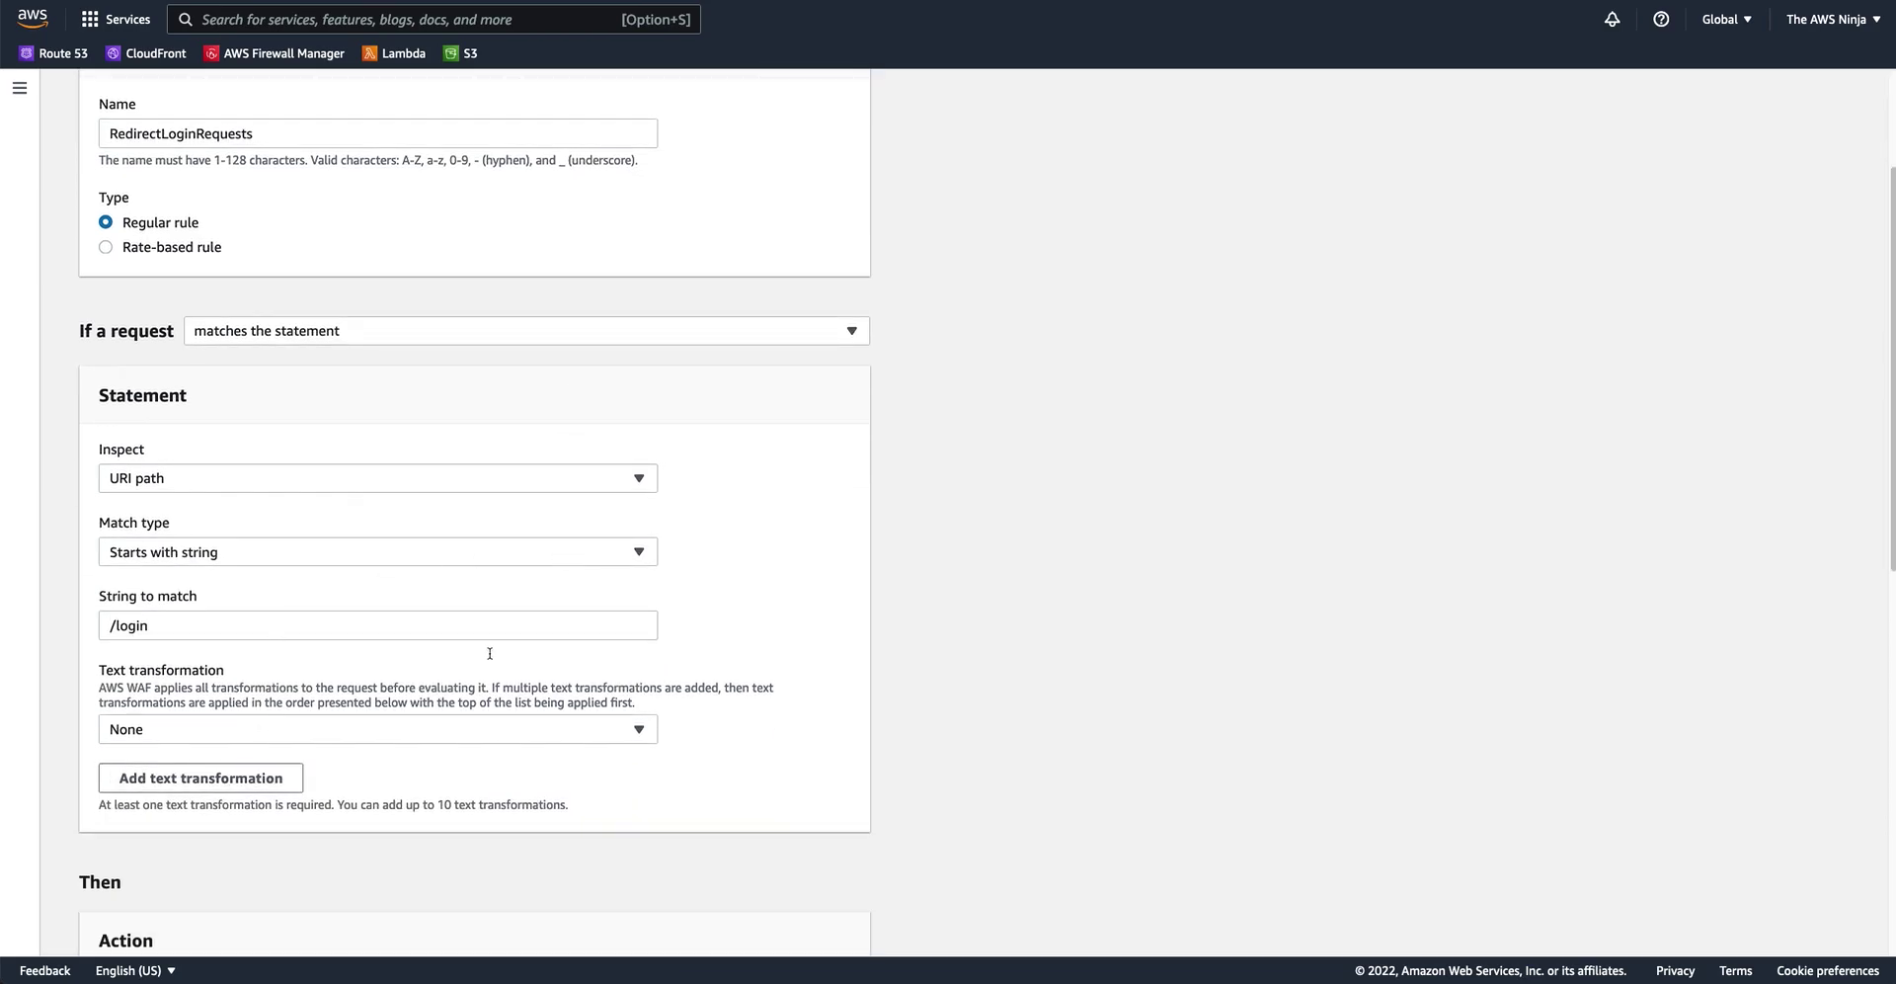
pyautogui.click(291, 482)
pyautogui.click(243, 803)
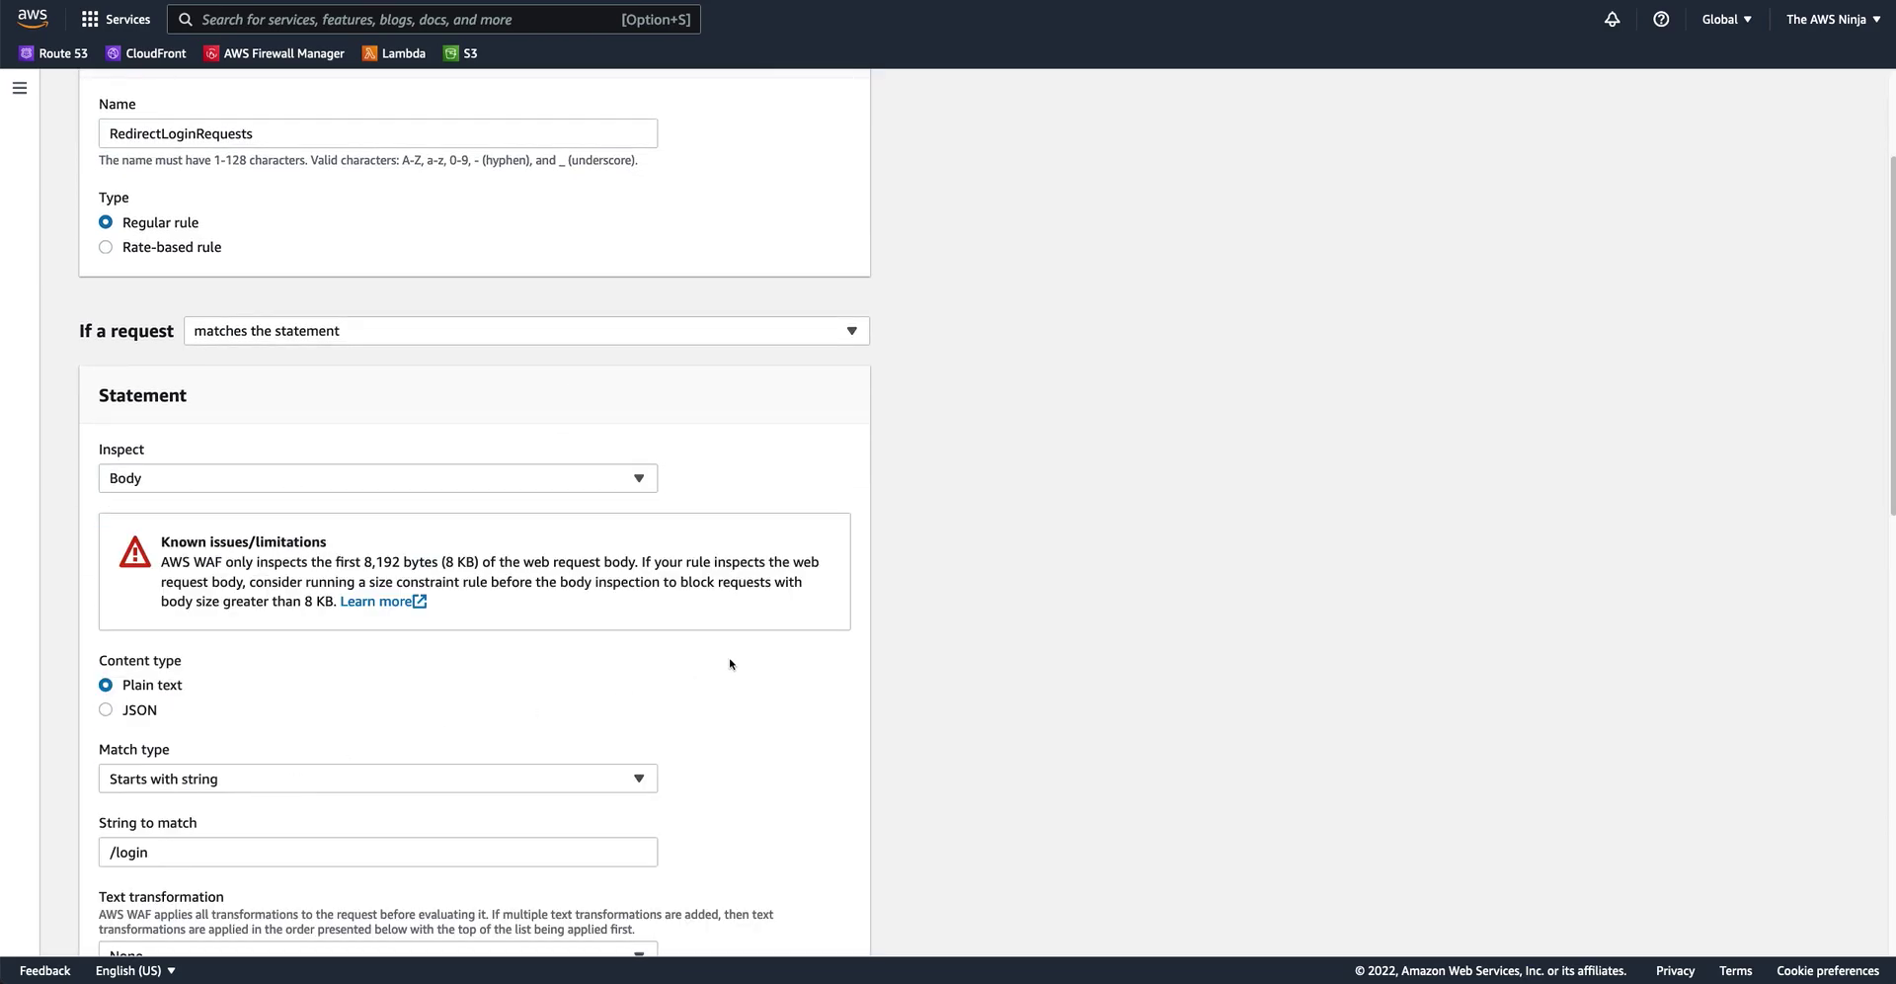
pyautogui.scroll(-3, 731, 657)
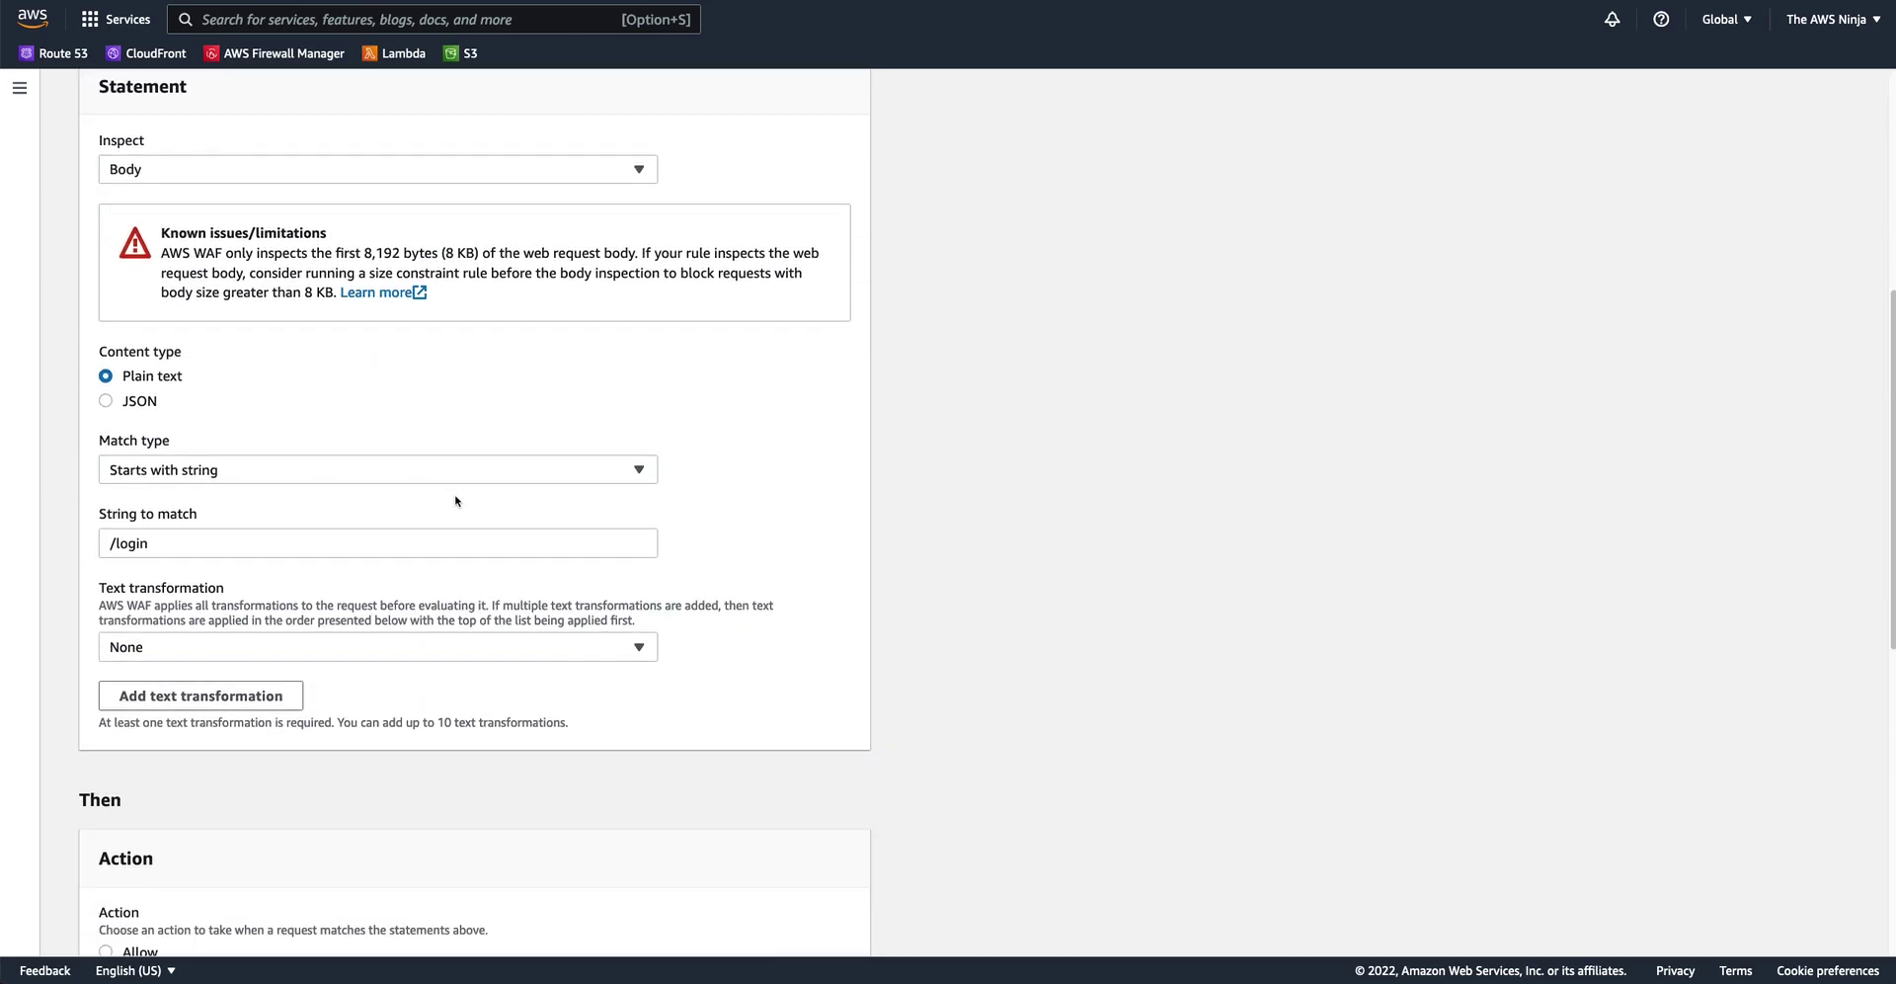
pyautogui.click(155, 406)
pyautogui.scroll(-1, 580, 442)
pyautogui.scroll(3, 582, 442)
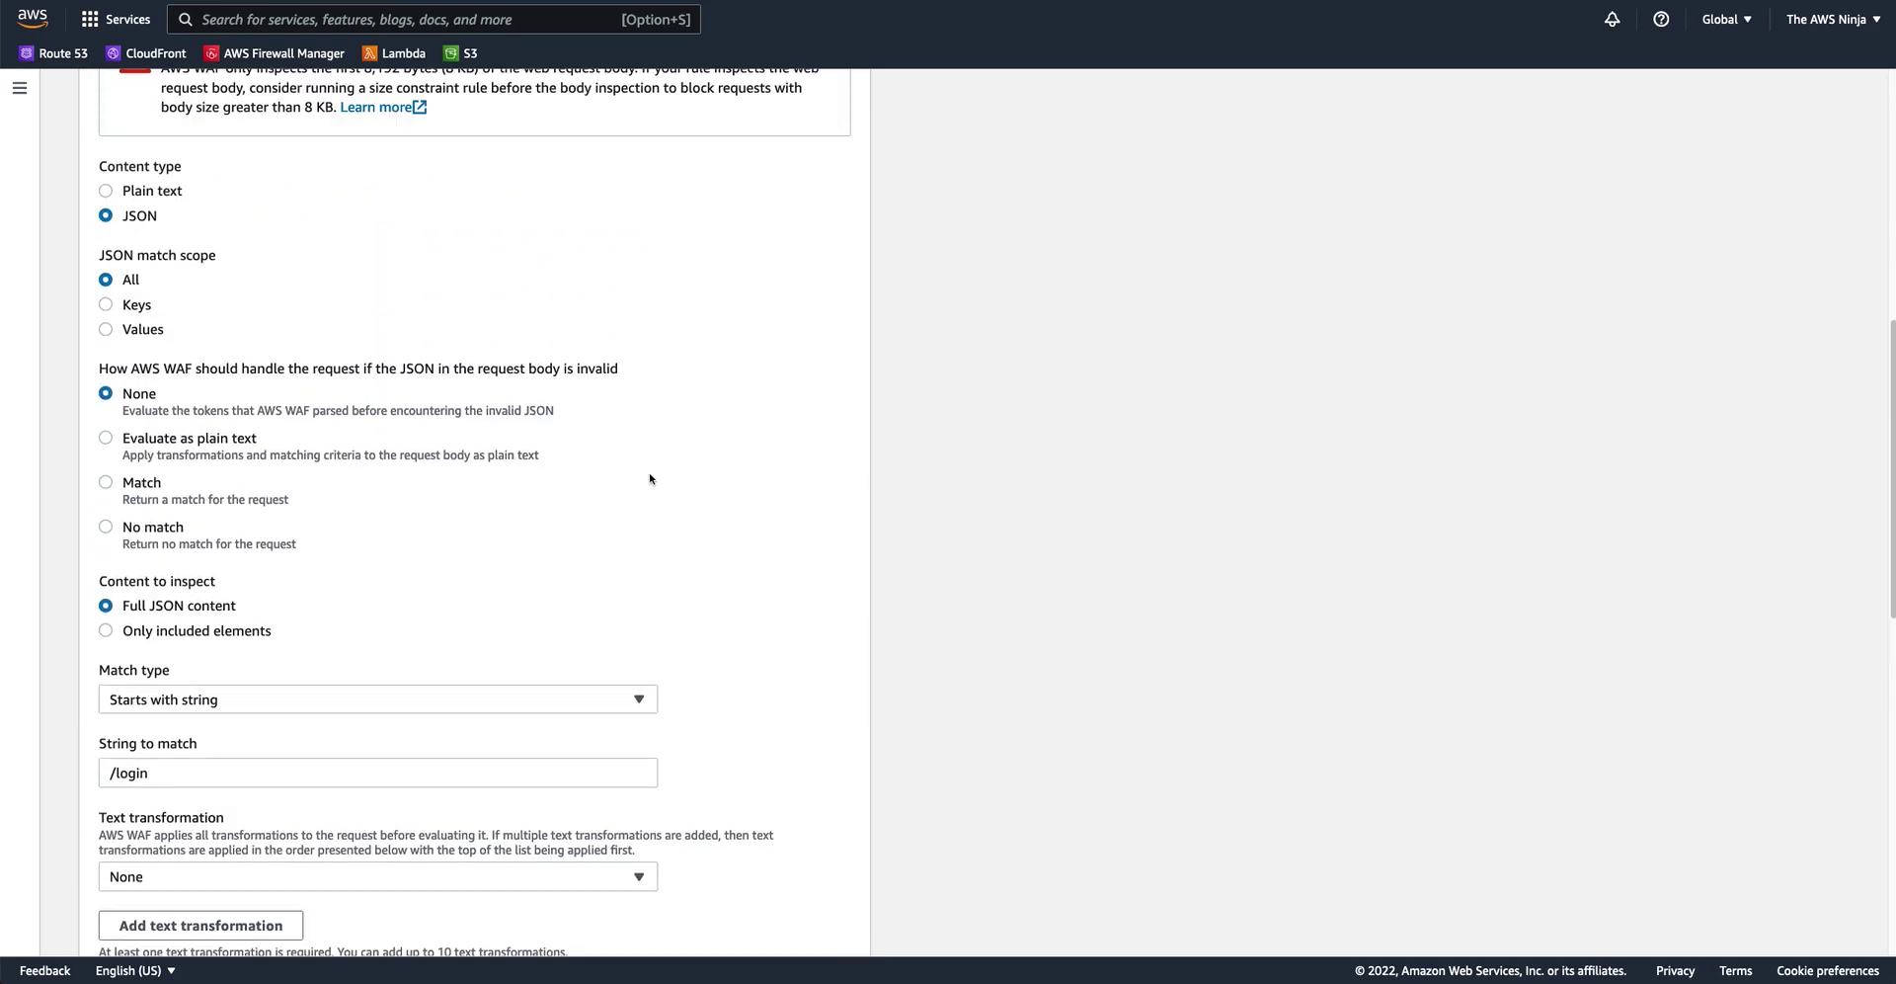